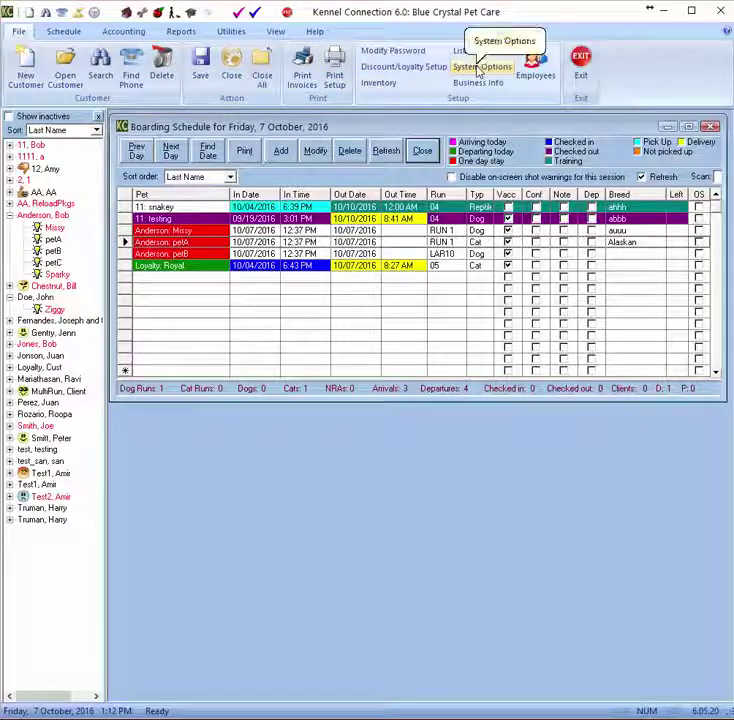
Step: In the boarding system options, try charging by Night and by Hour, and set the charge basis back to Day
click(479, 68)
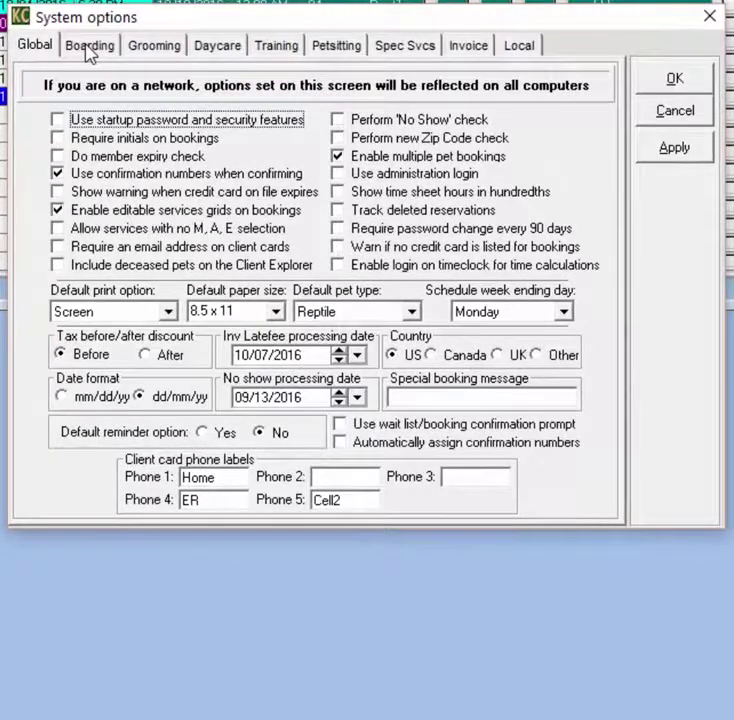
click(89, 47)
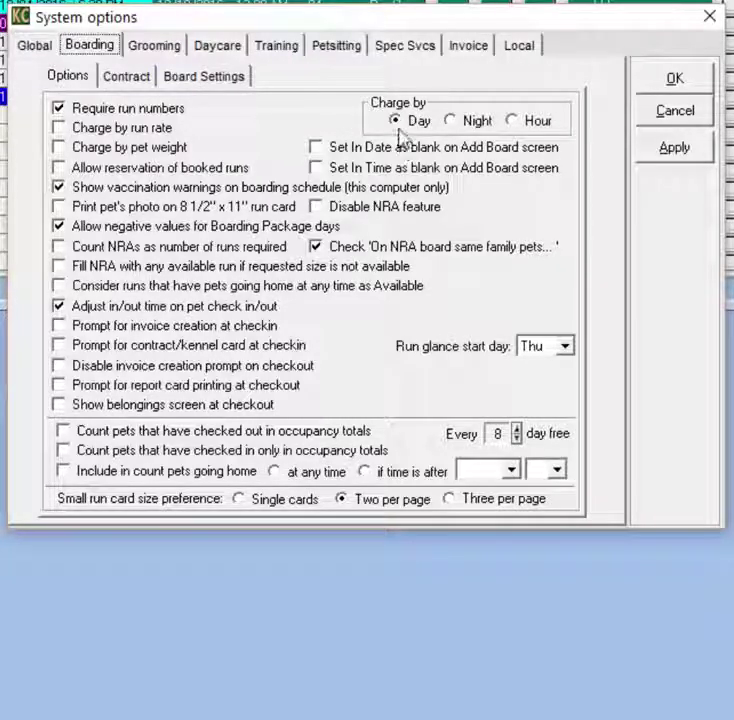
click(455, 121)
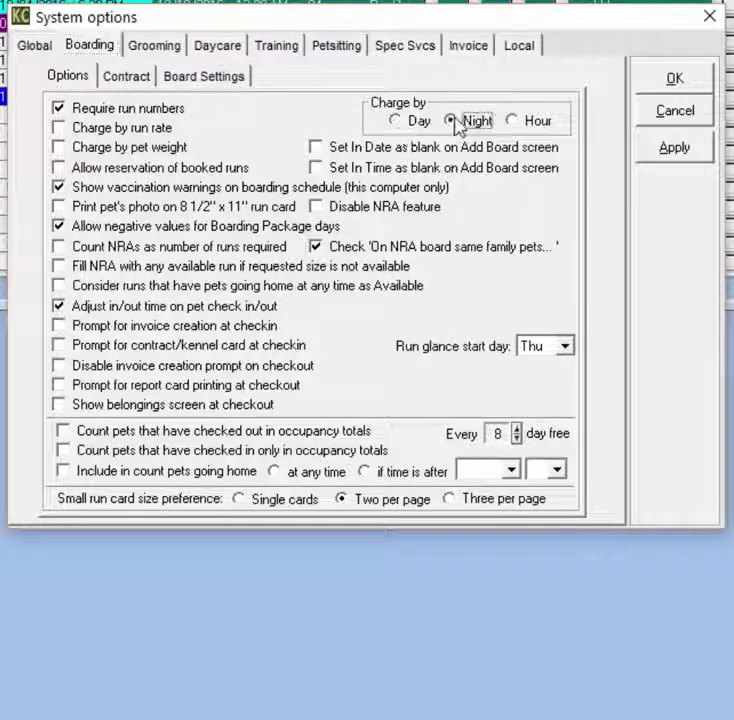
click(515, 121)
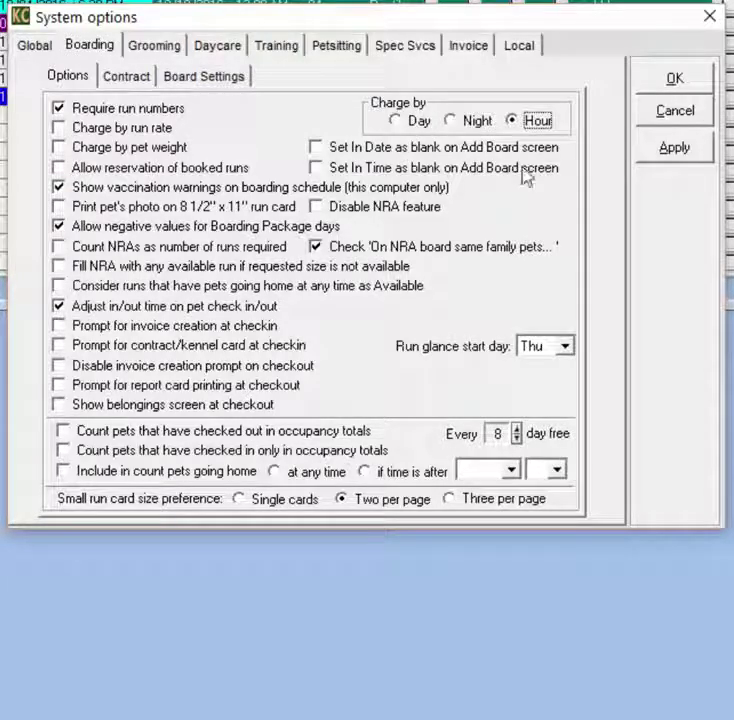
click(396, 121)
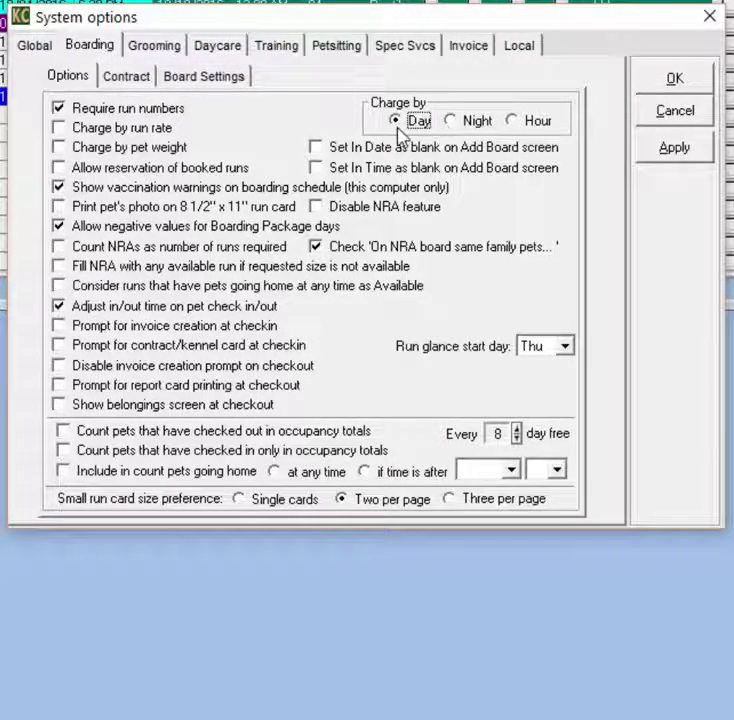
click(450, 121)
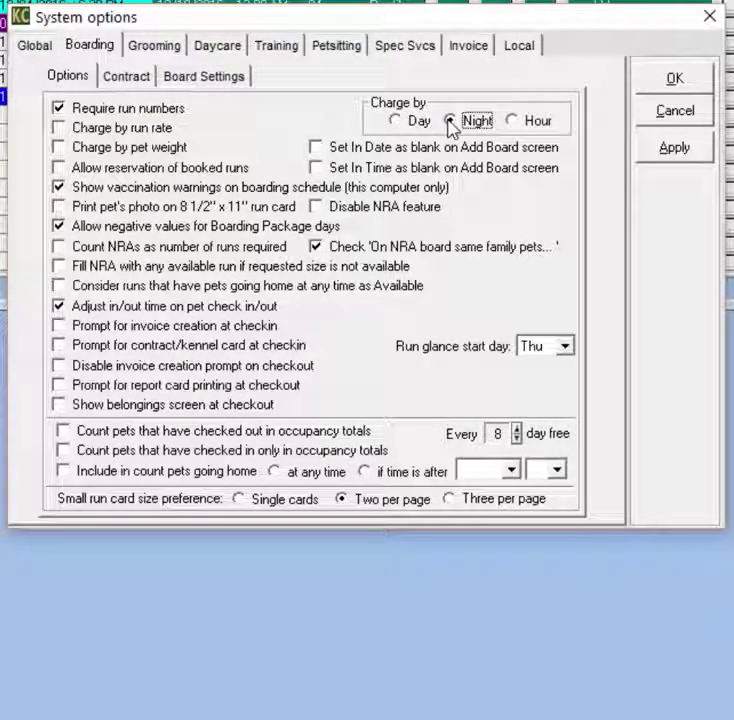
click(395, 121)
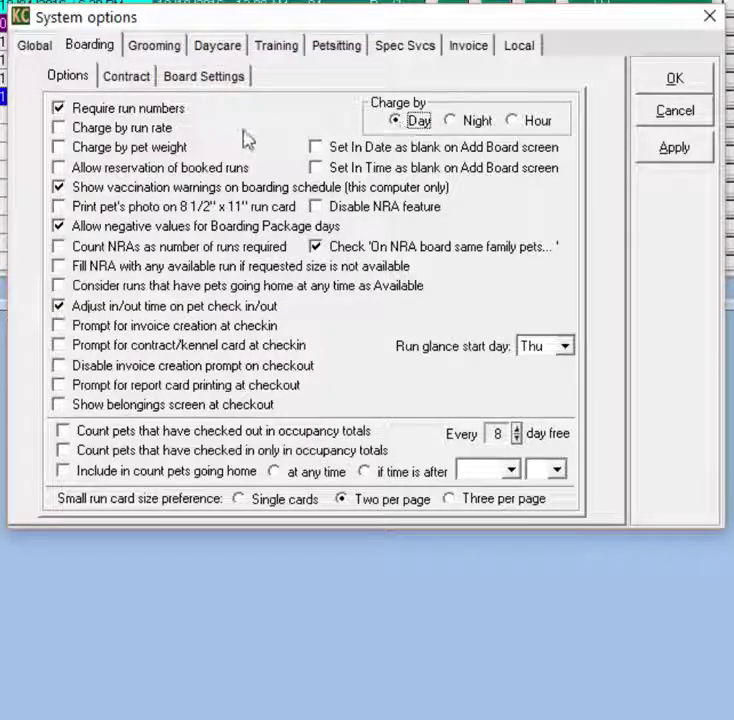
Step: Try out the Charge by pet weight, Charge by run rate and Require run numbers options, restoring each one
click(60, 148)
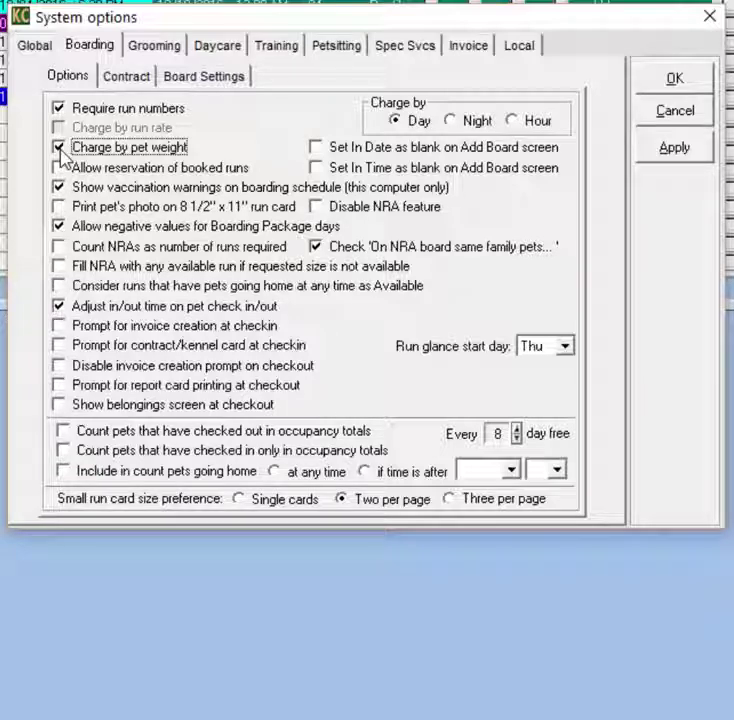
click(60, 150)
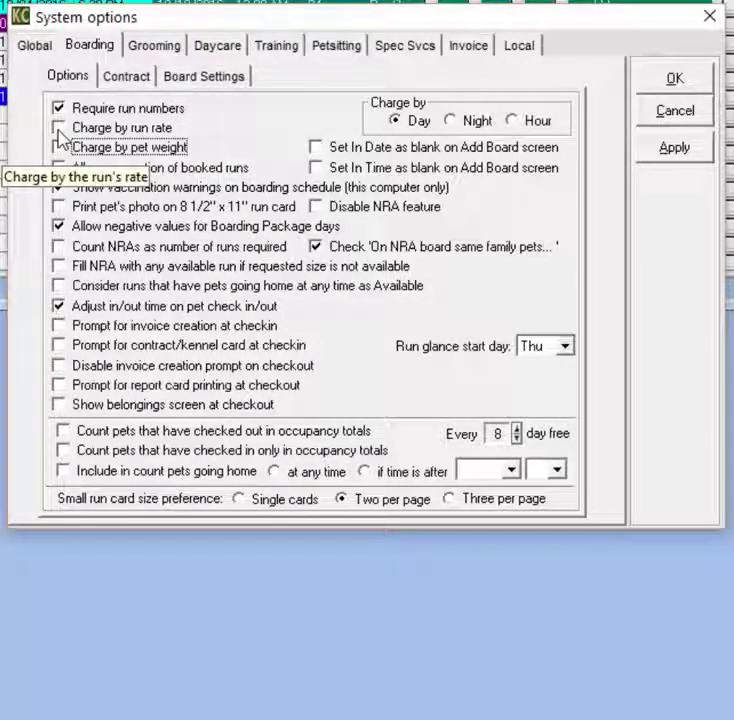
click(59, 129)
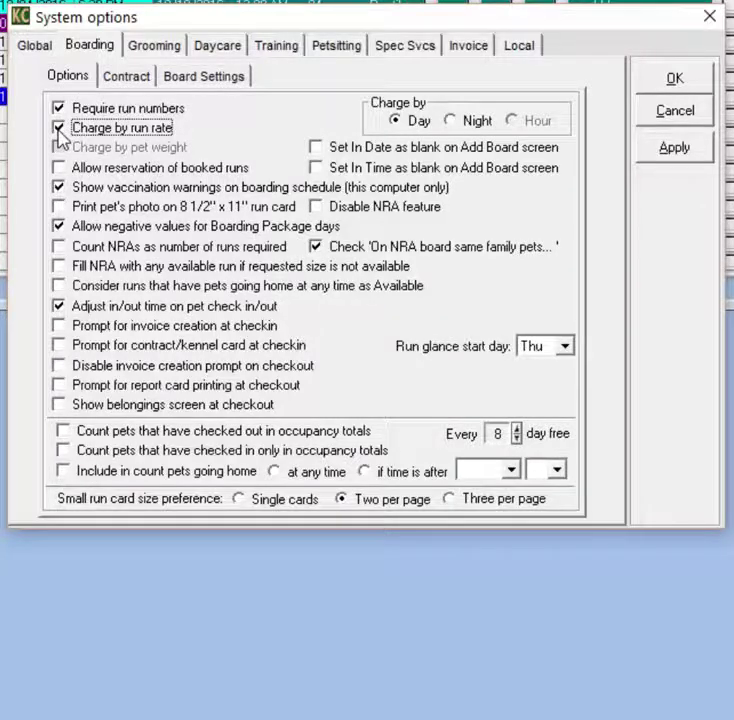
click(59, 129)
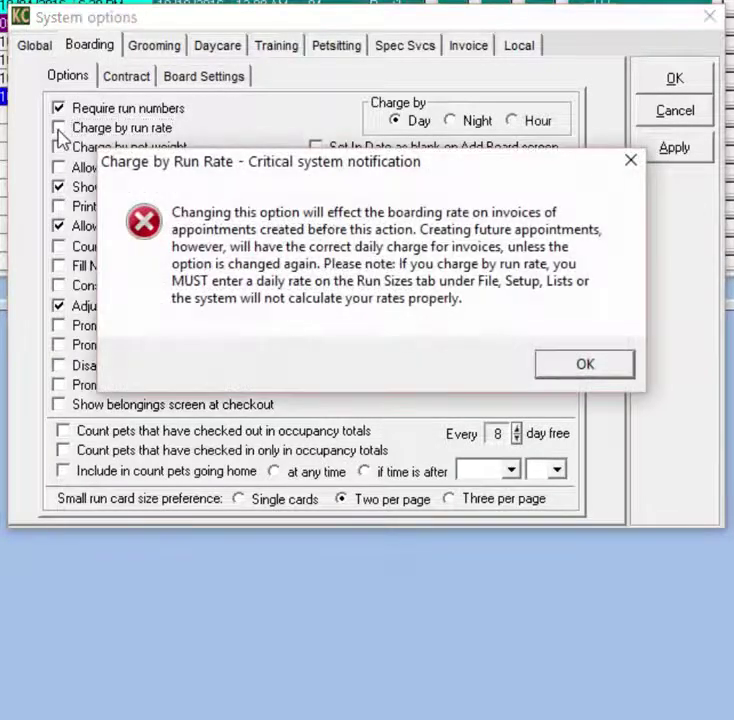
click(585, 366)
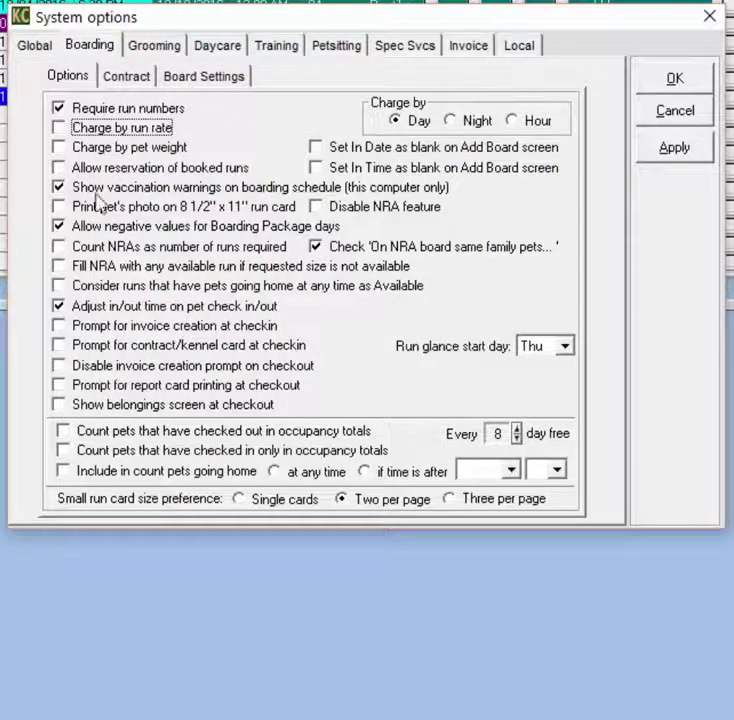
click(59, 108)
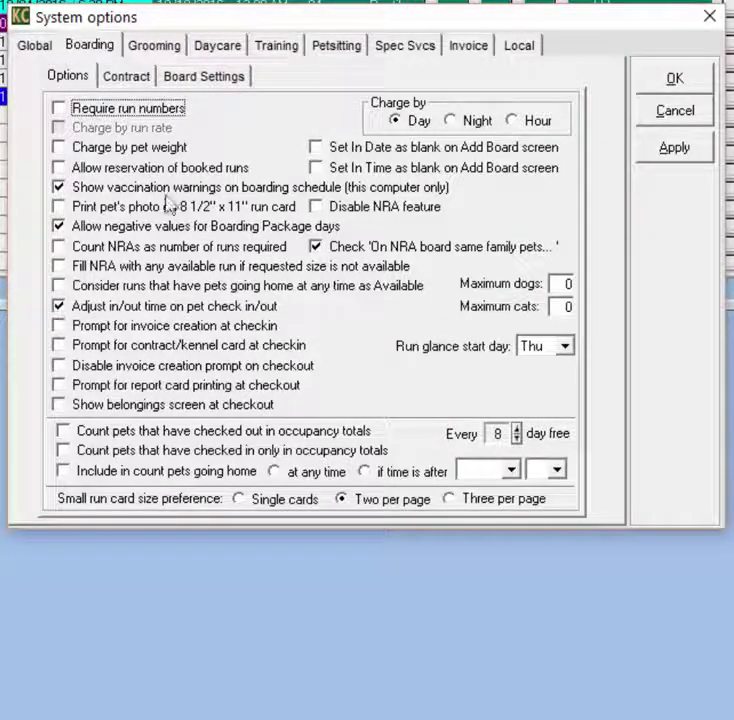
click(59, 109)
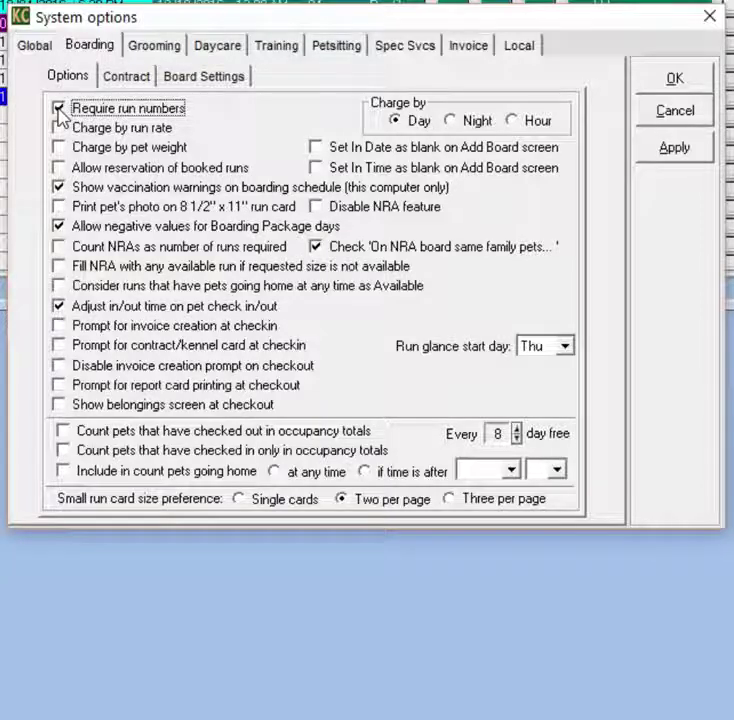
Step: Look at the miscellaneous board settings, return to the boarding options, and leave the system options
click(237, 80)
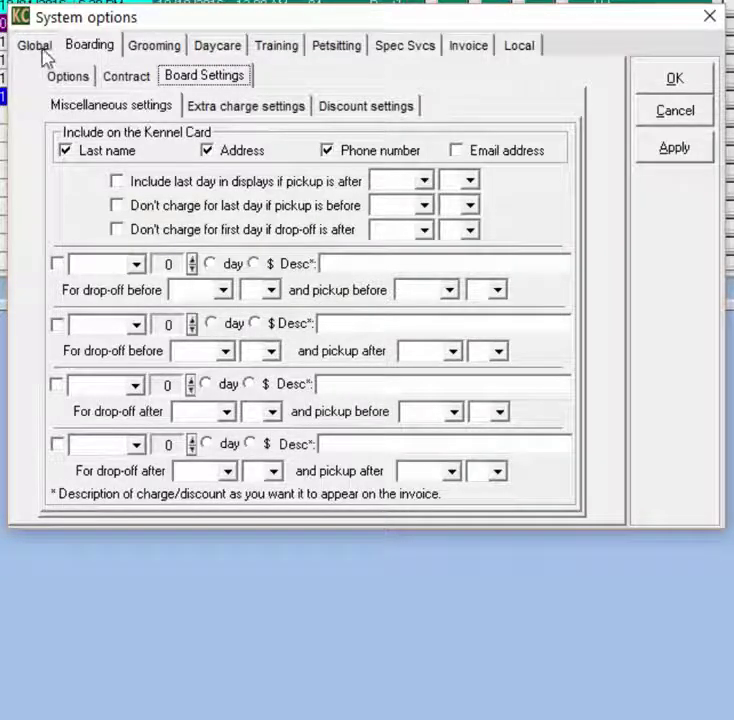
click(60, 80)
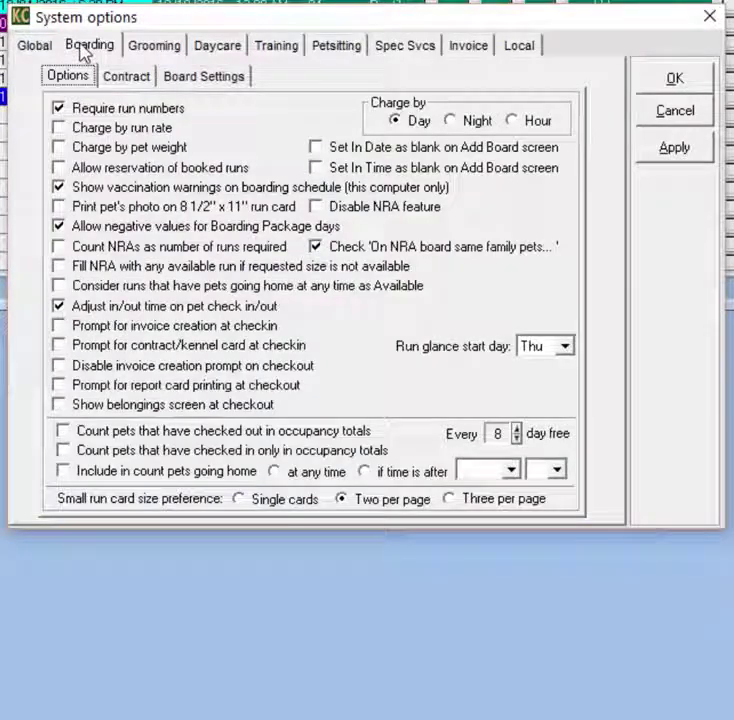
click(64, 325)
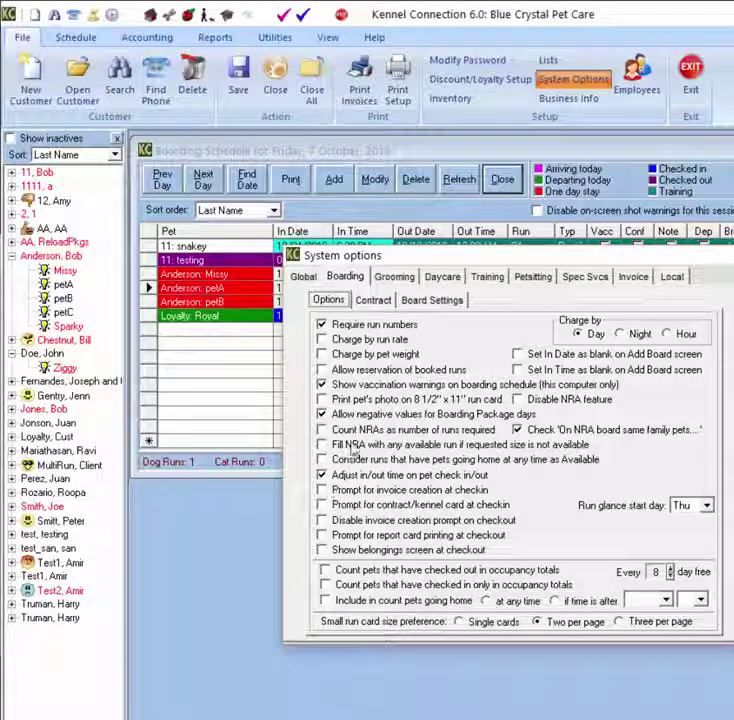
key(Escape)
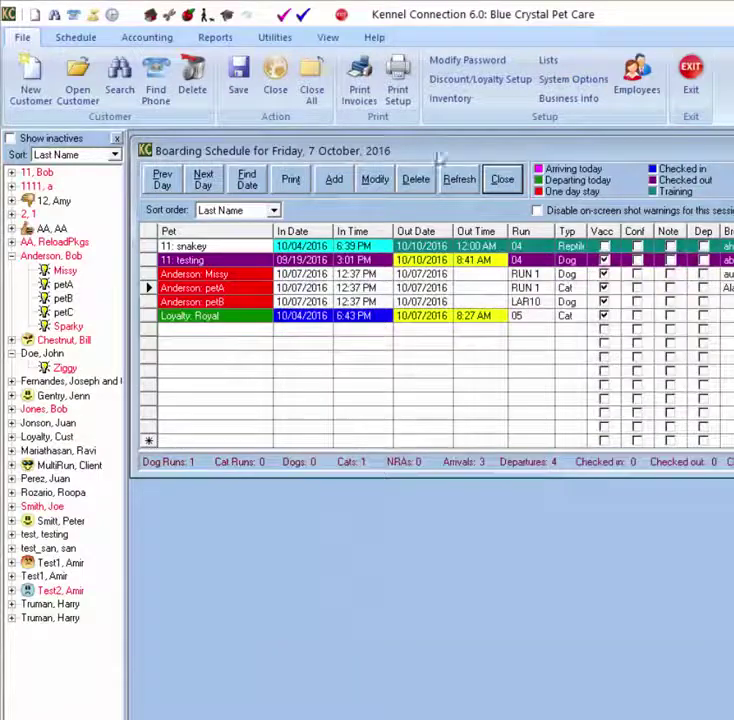
Step: Open the inventory and try to delete the BOARD item
click(451, 104)
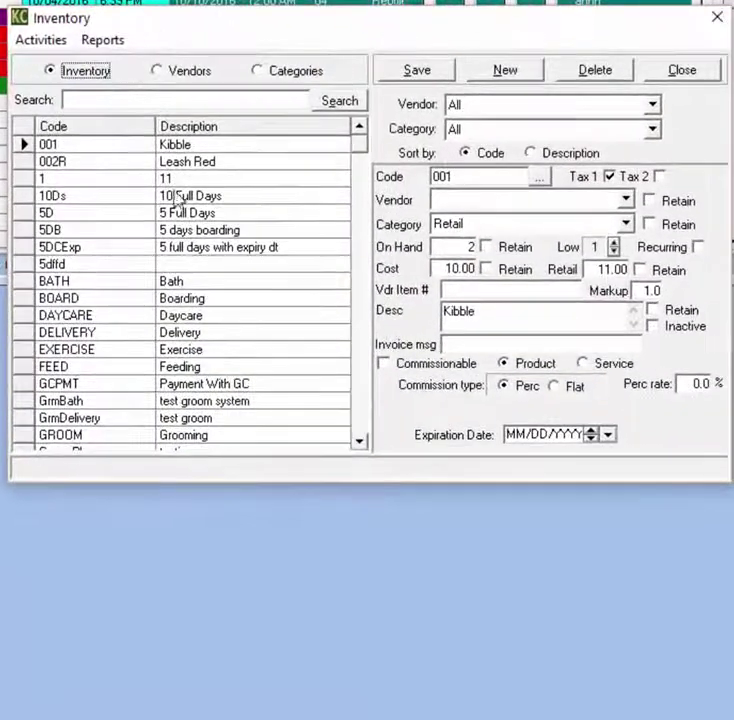
click(92, 300)
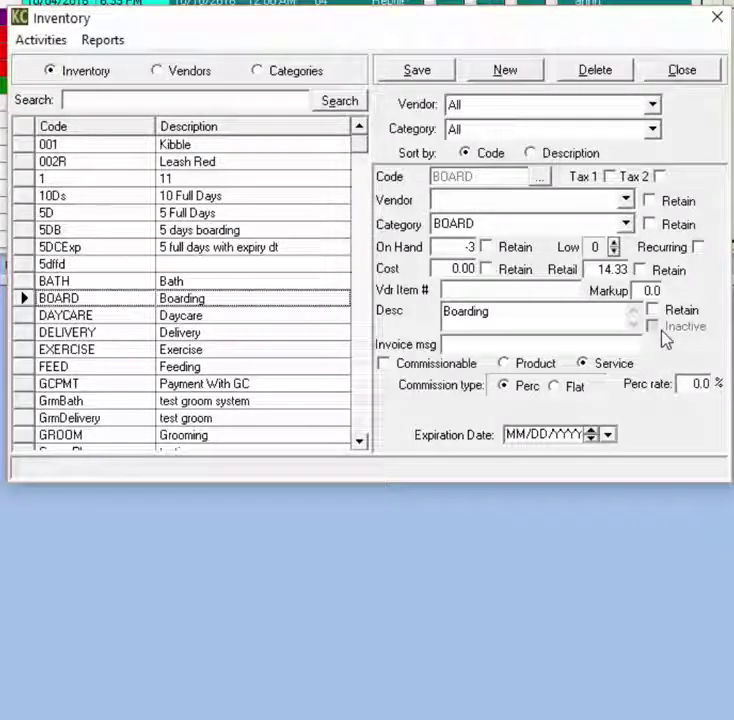
click(597, 76)
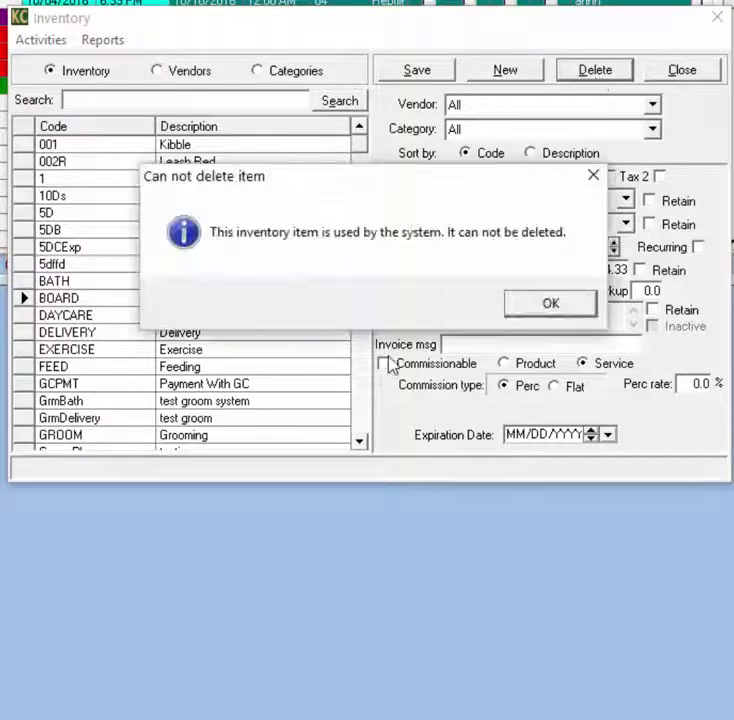
click(547, 304)
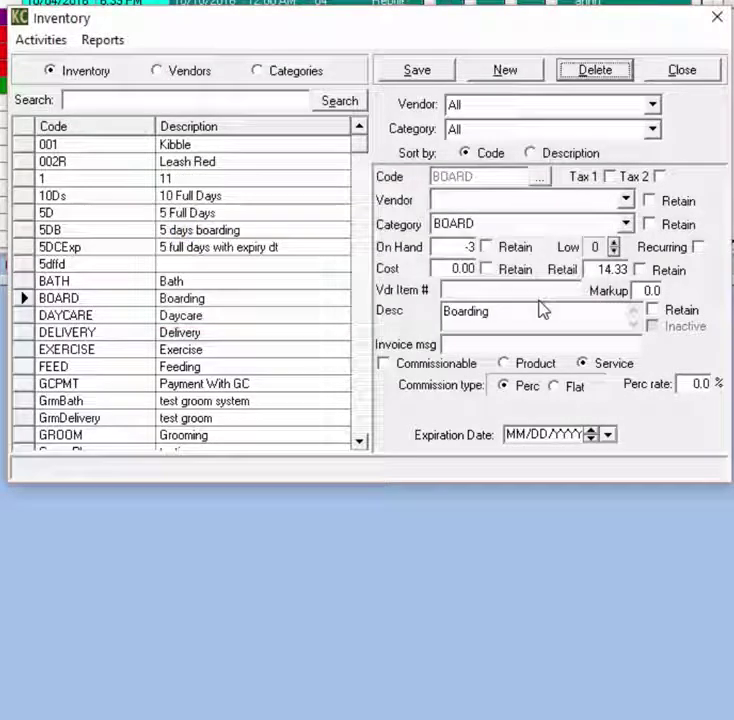
Step: Set the retail price of the BOARD inventory item to 20.00 and close the inventory
click(95, 302)
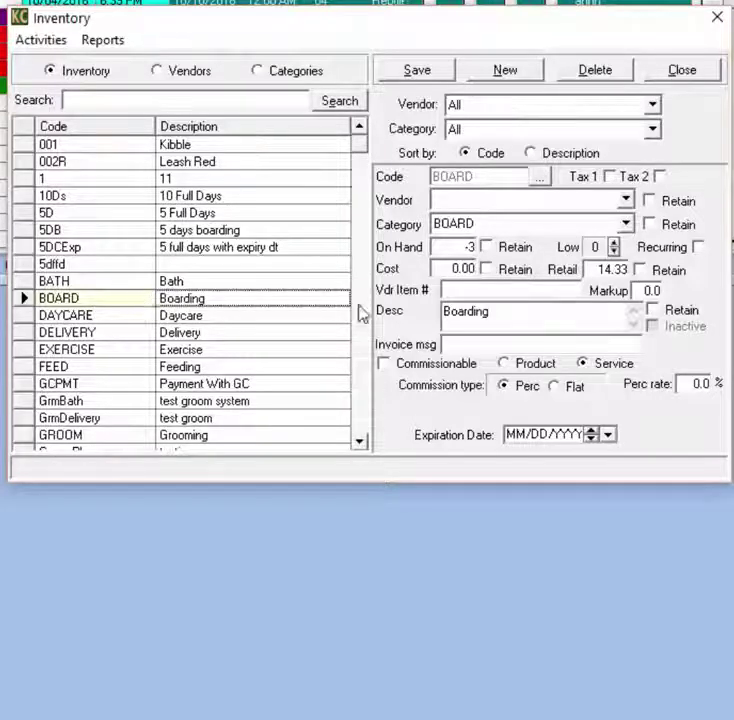
double_click(592, 269)
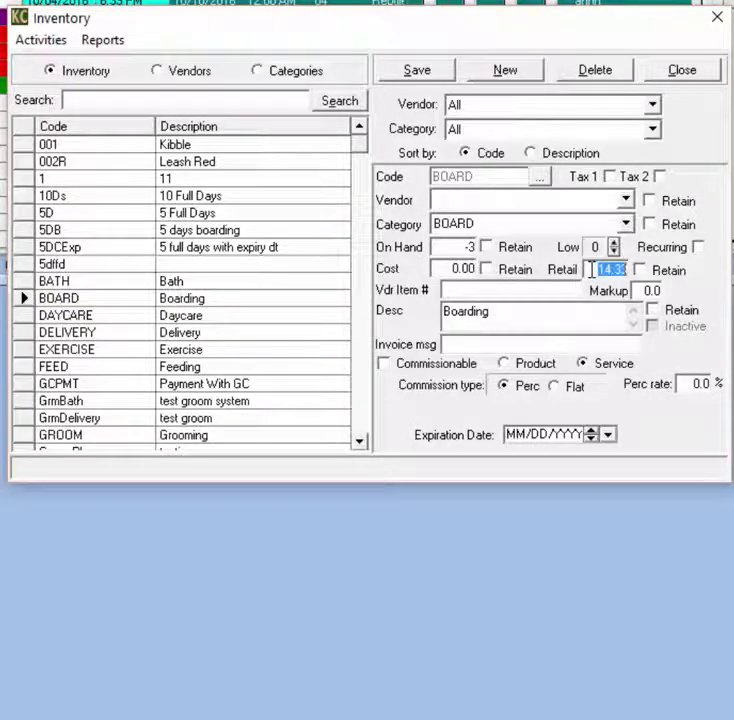
text(20)
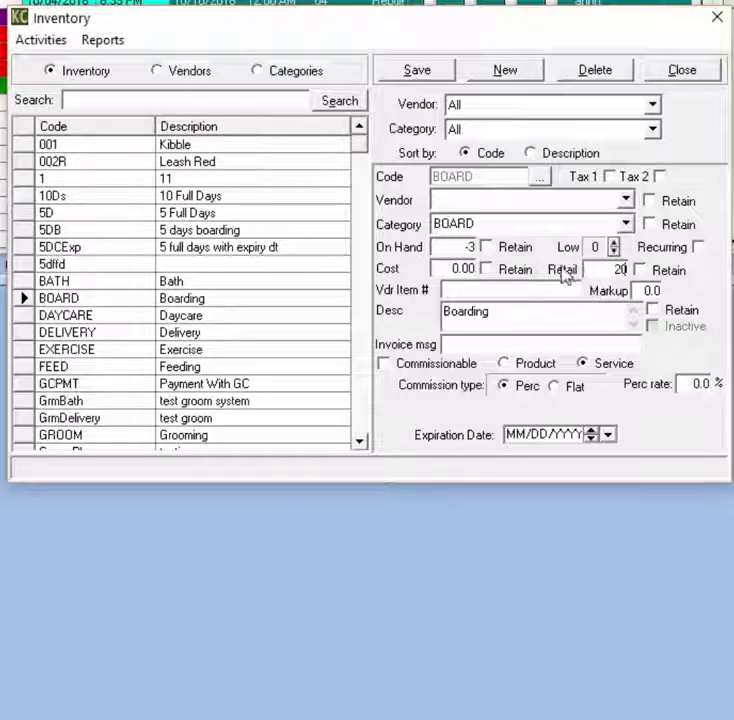
key(Tab)
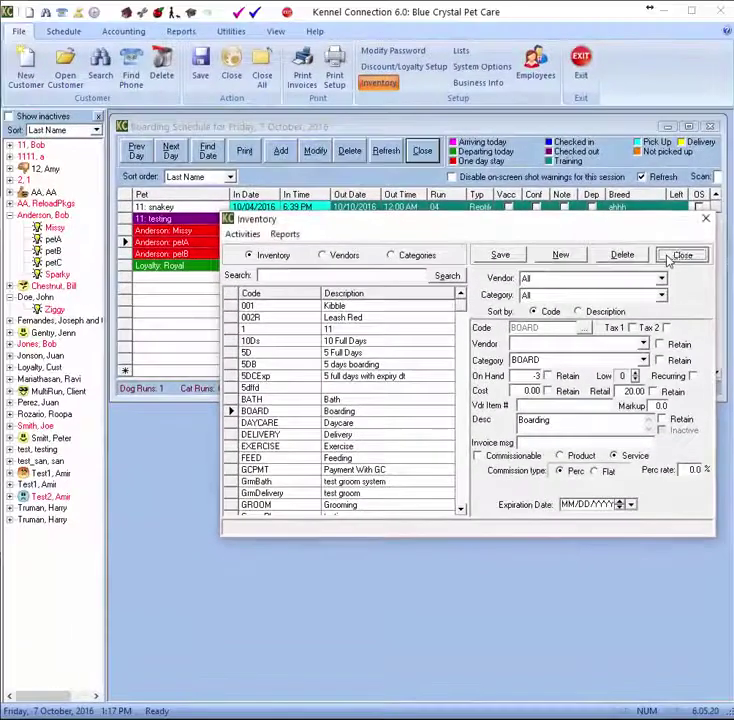
click(672, 195)
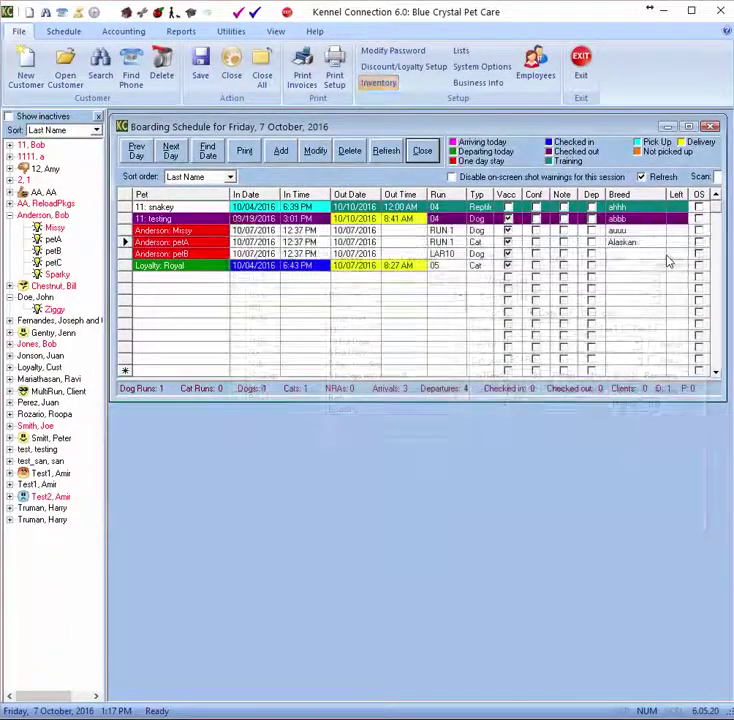
Step: In the breed setup list, set the first Alaskan Malamute entry's board rate to 50.00 and save it
click(461, 53)
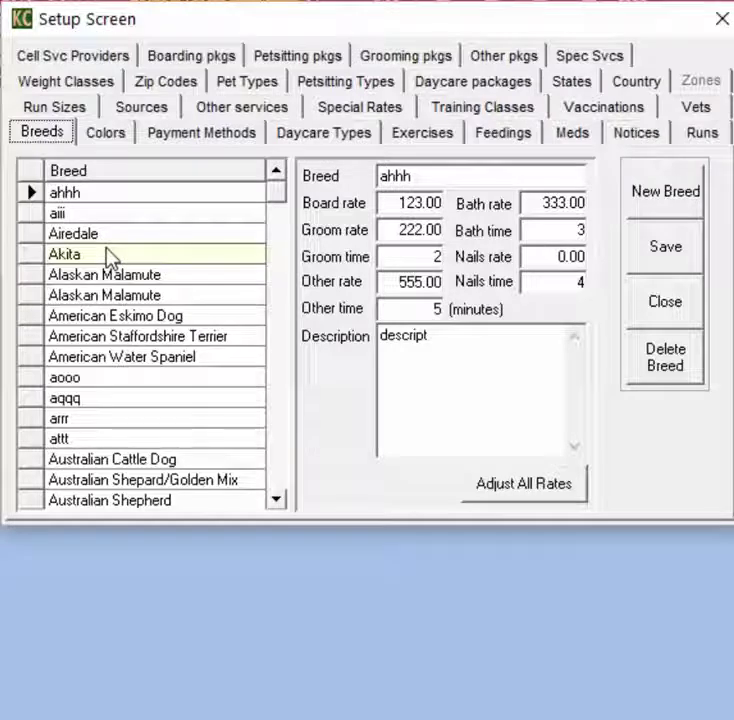
click(93, 276)
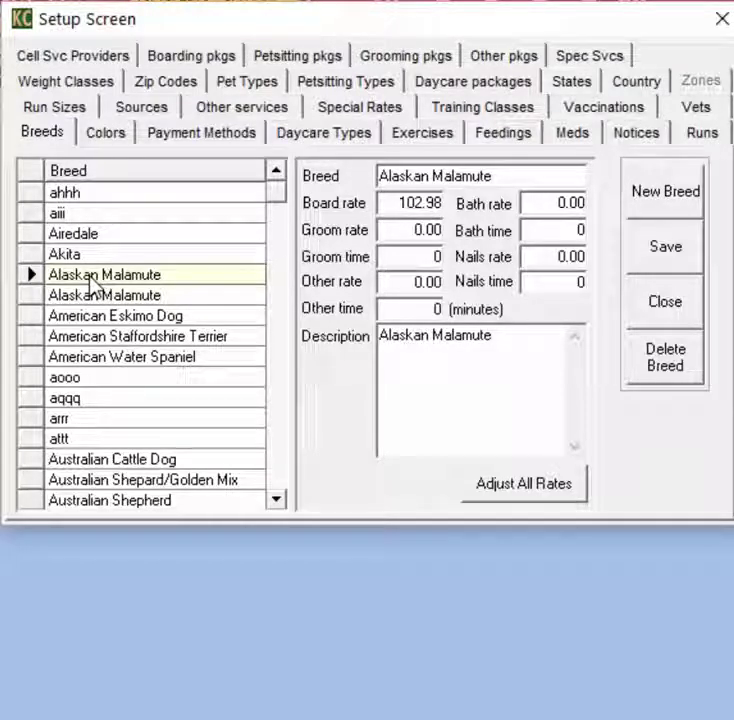
double_click(398, 202)
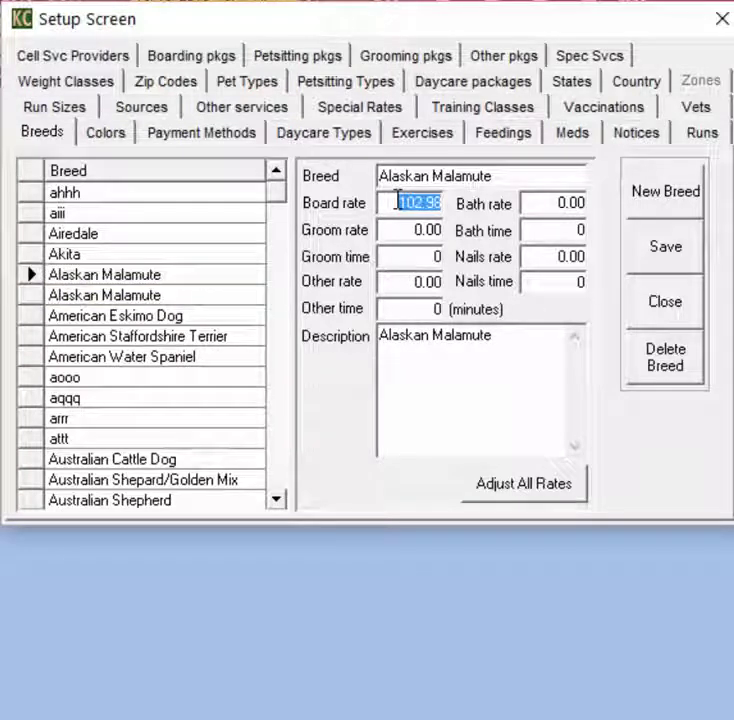
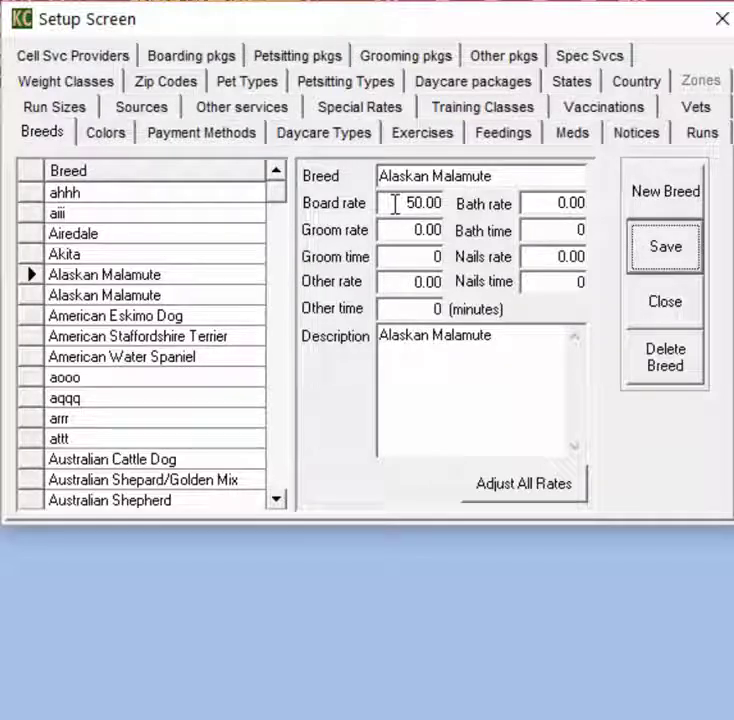
Step: Increase the default board rate of all pets by a dollar amount of 5, with no additional inclusion option
click(532, 494)
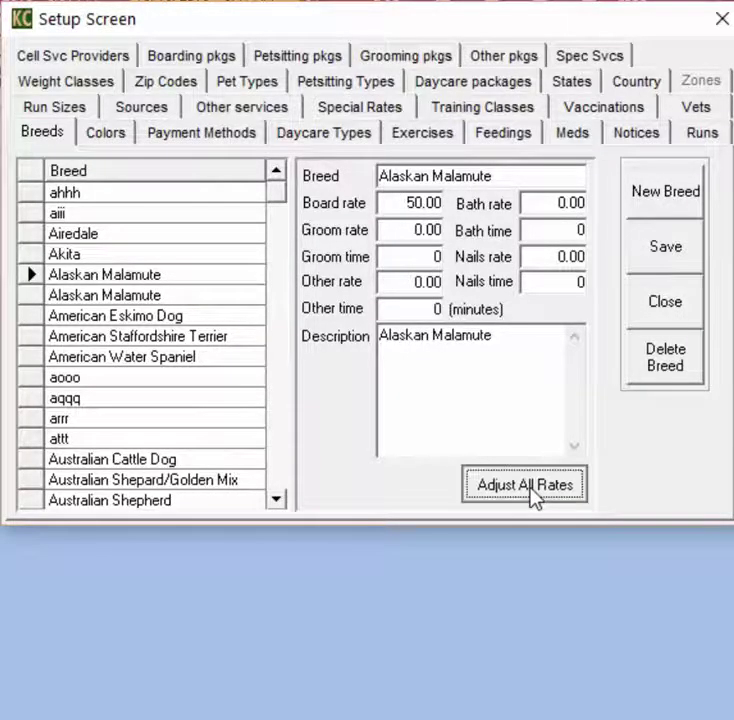
click(467, 346)
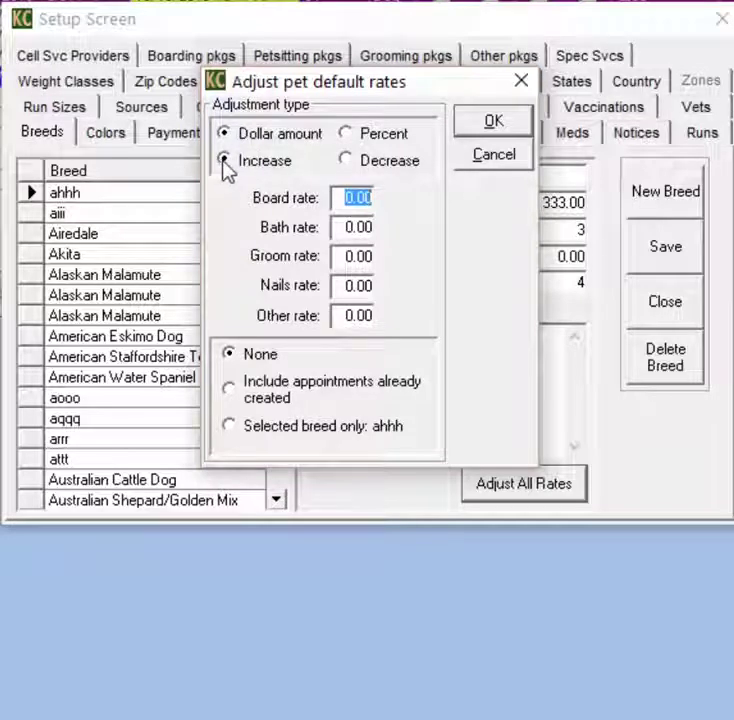
click(226, 162)
double_click(341, 197)
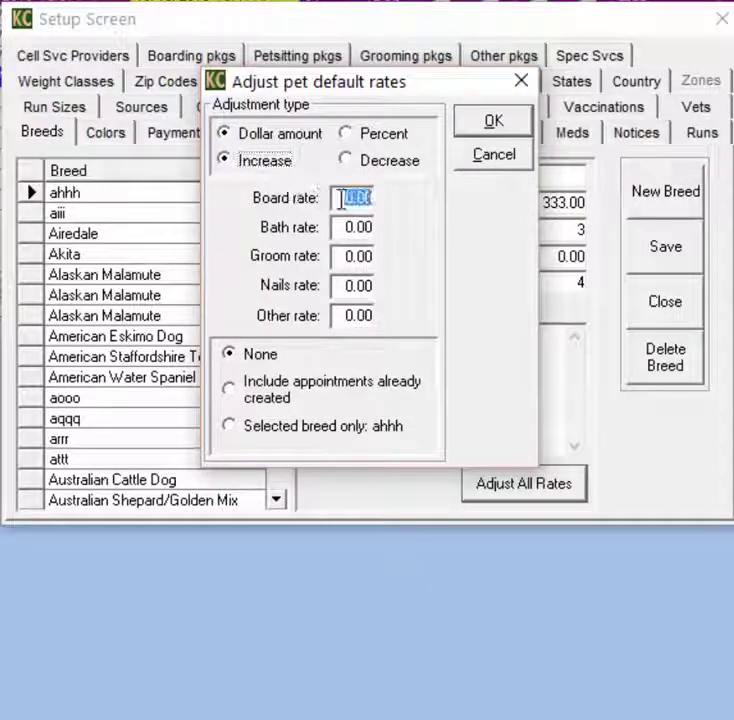
text(5)
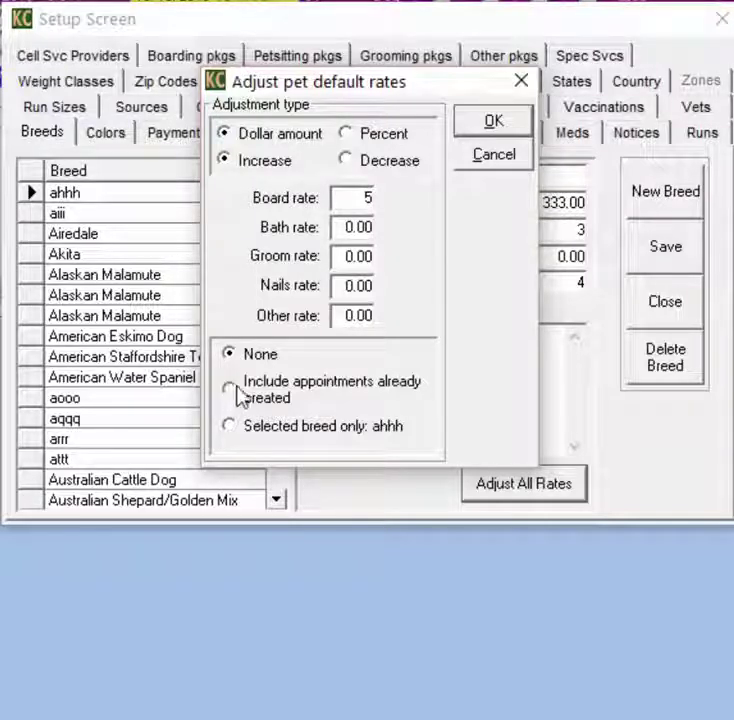
click(496, 130)
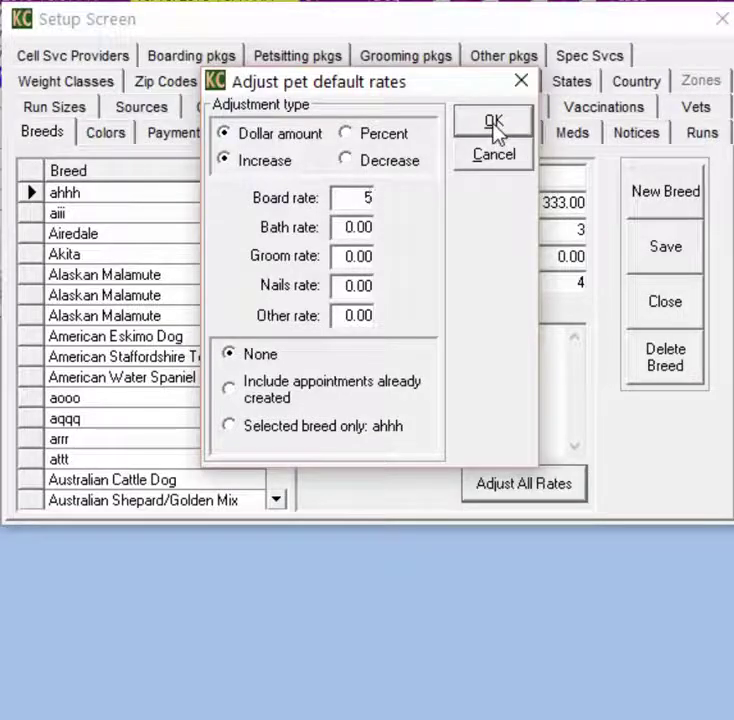
click(496, 130)
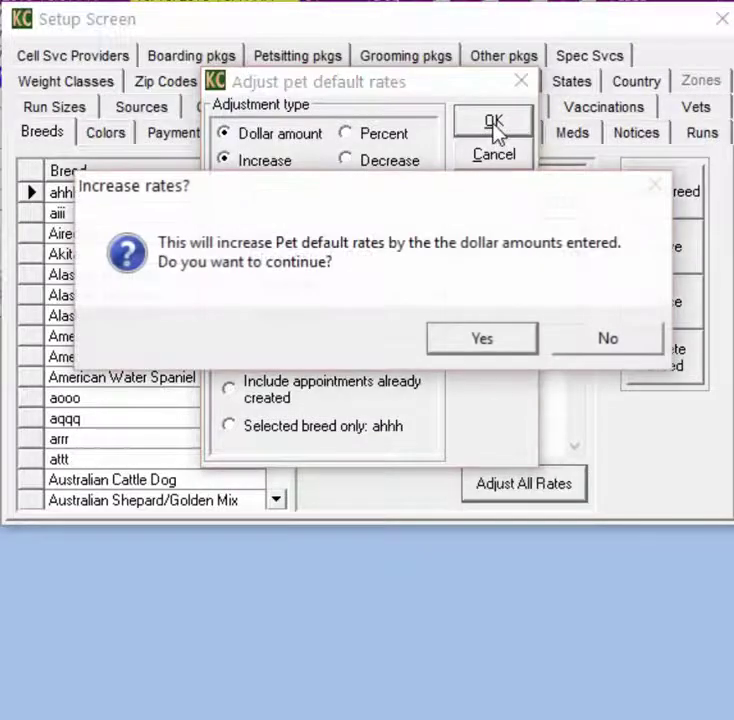
click(482, 340)
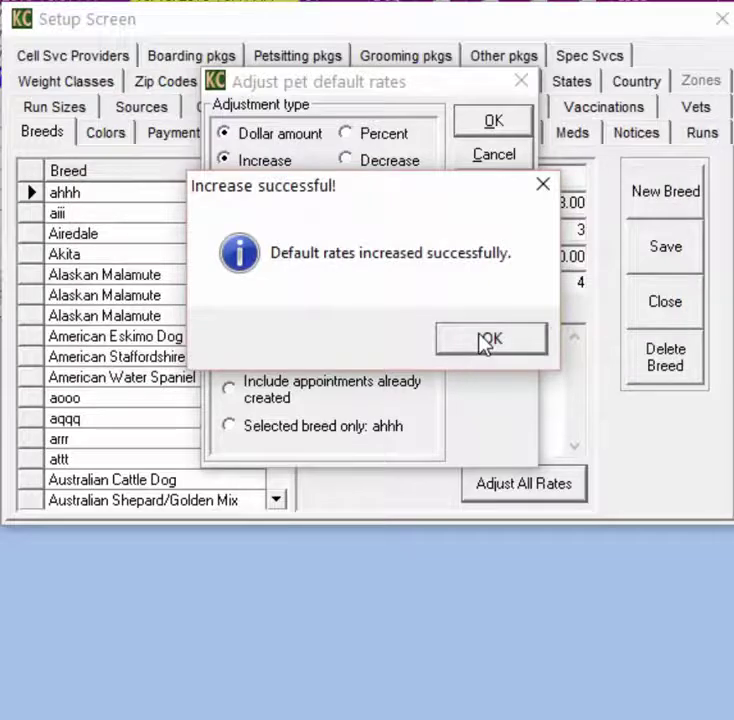
click(486, 340)
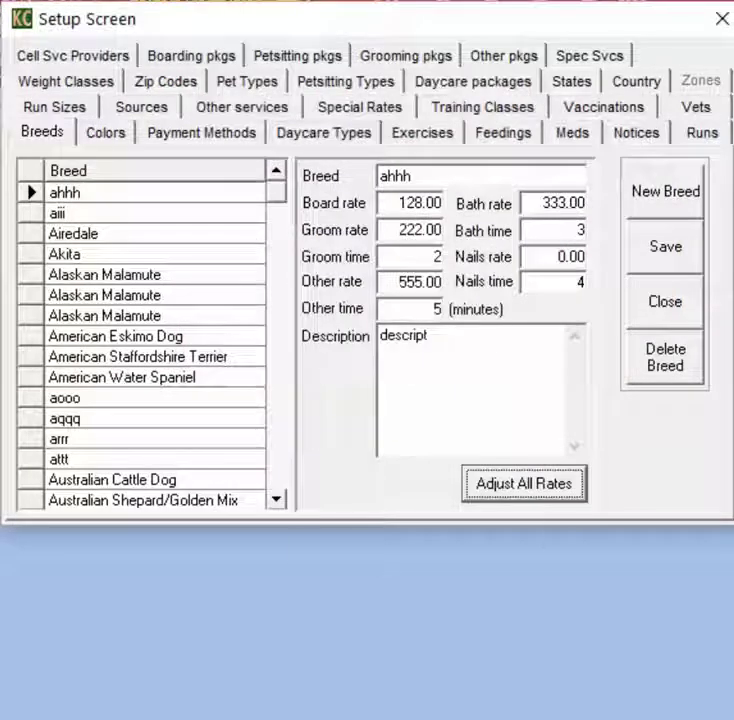
Step: Check the board rates of the first Alaskan Malamute entry and the American Water Spaniel in the breed list
click(120, 276)
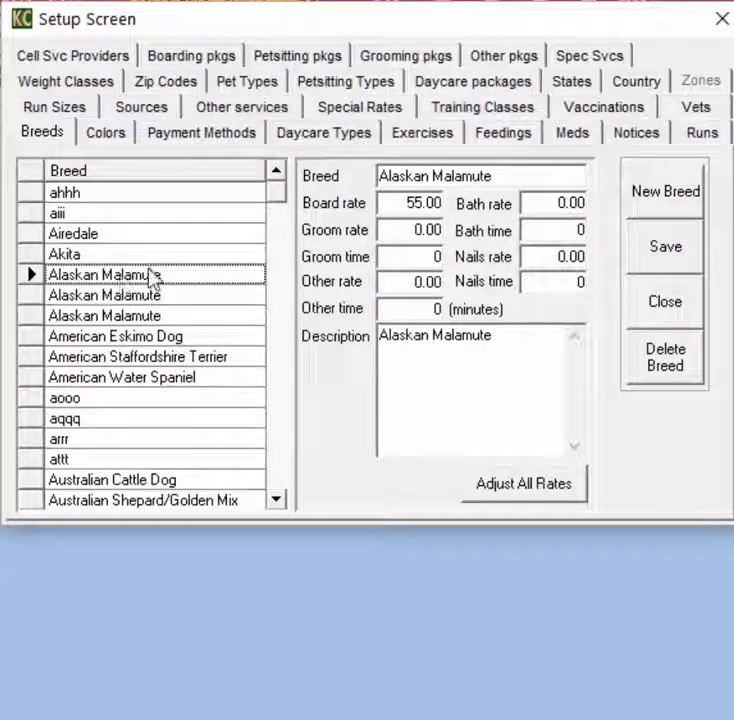
click(410, 200)
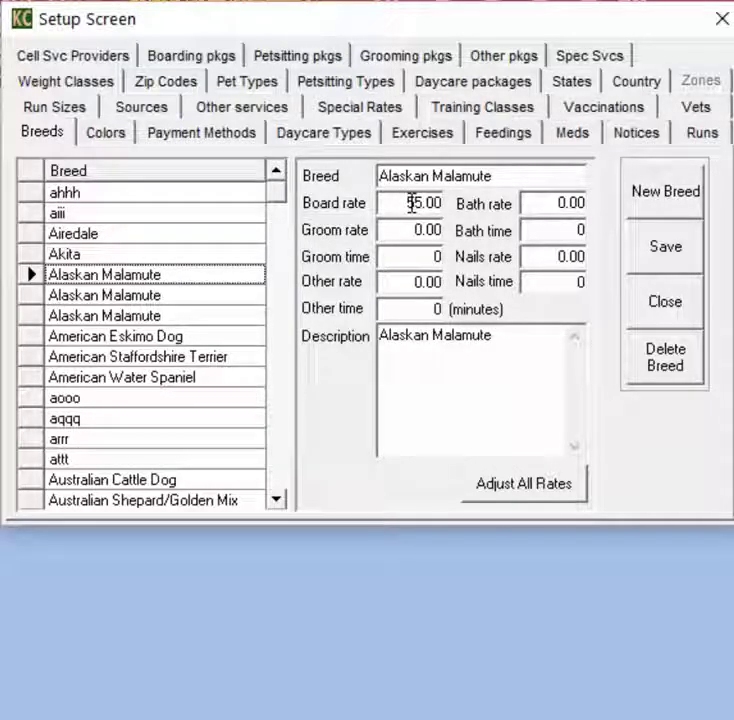
double_click(411, 204)
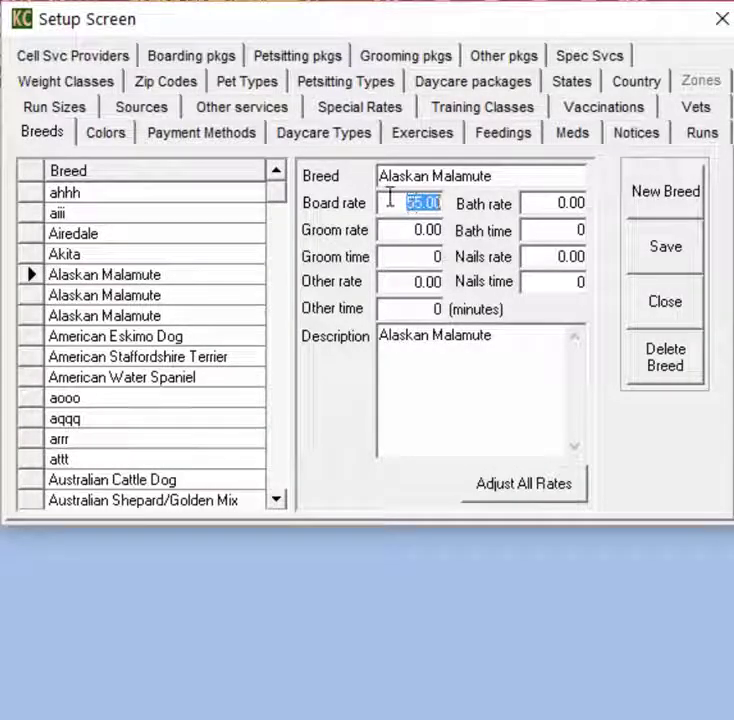
click(410, 204)
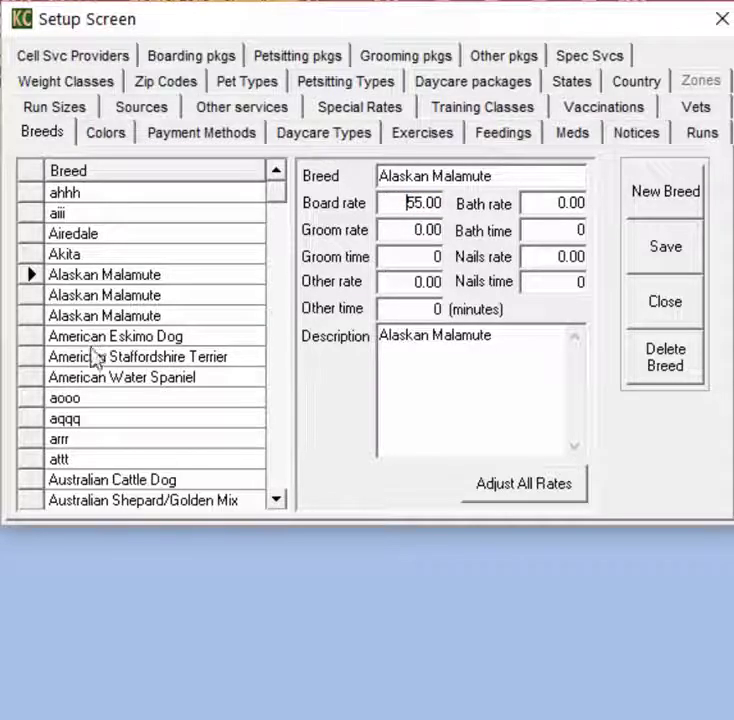
click(91, 381)
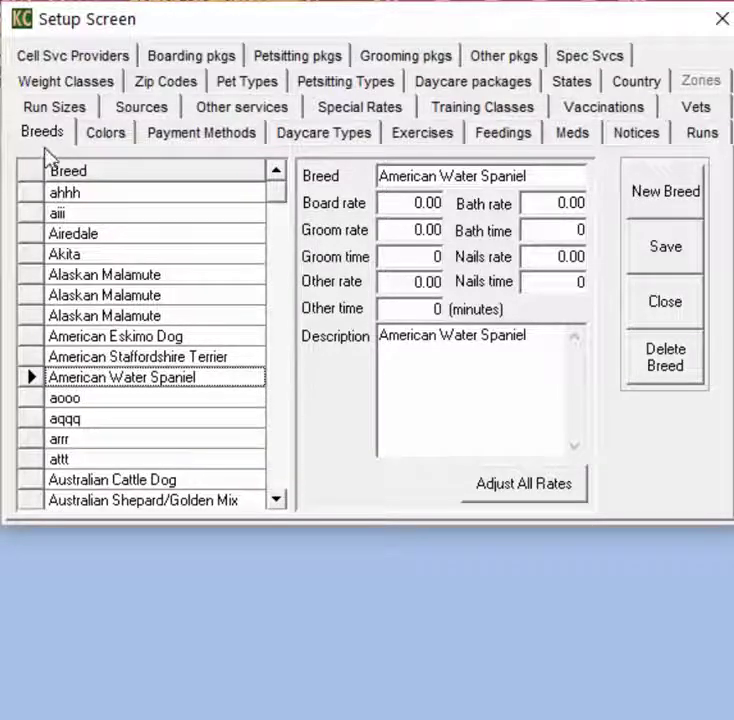
Step: Add a weight class from 151 to 175 with a rate of 200, save it and close the setup lists
click(57, 84)
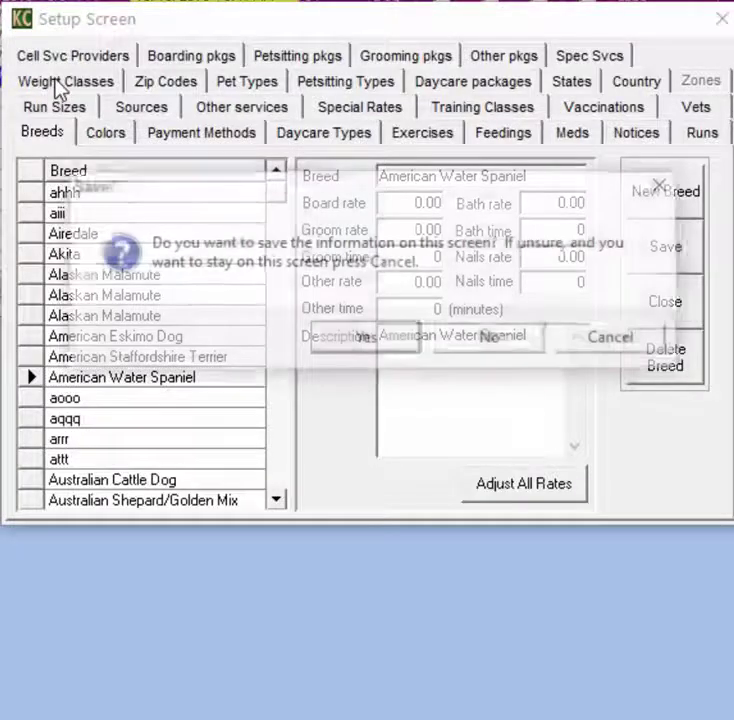
click(405, 347)
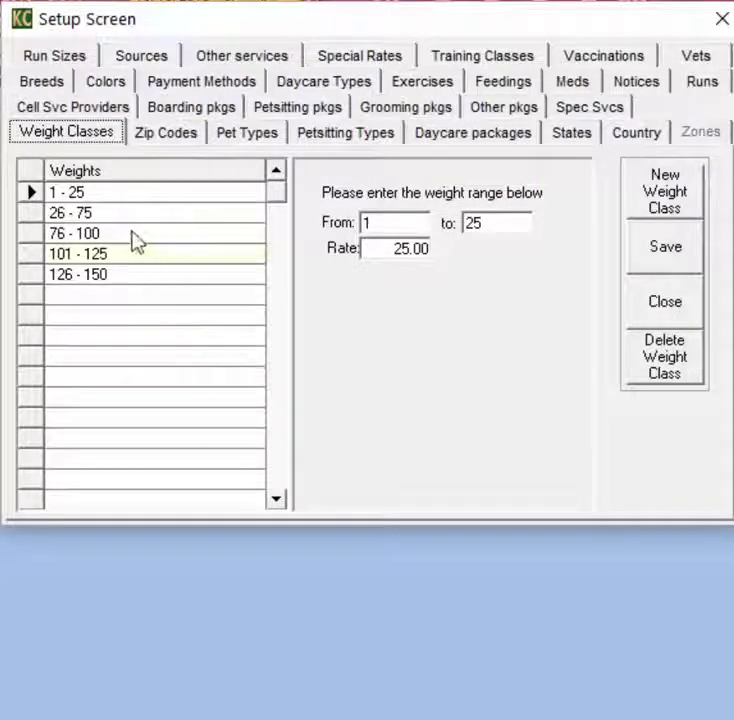
click(686, 206)
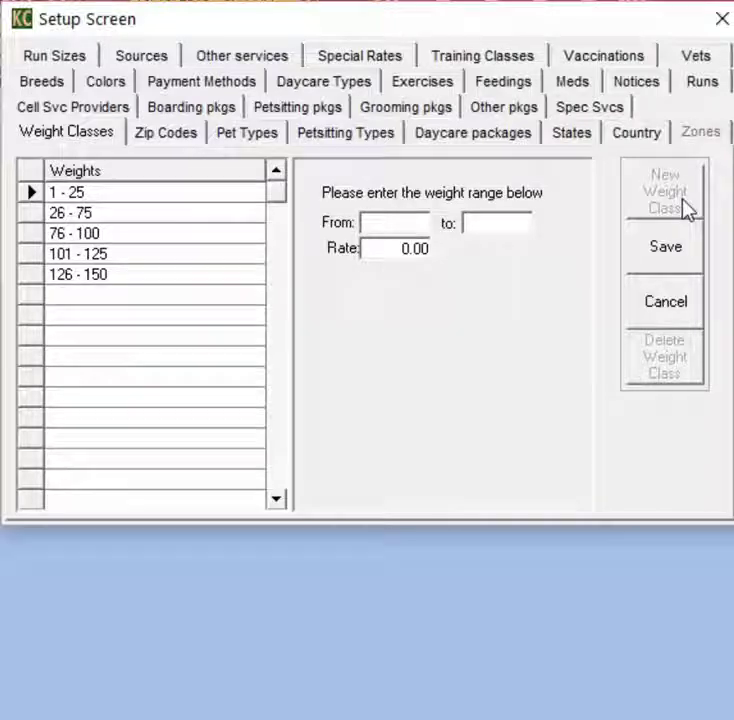
text(151)
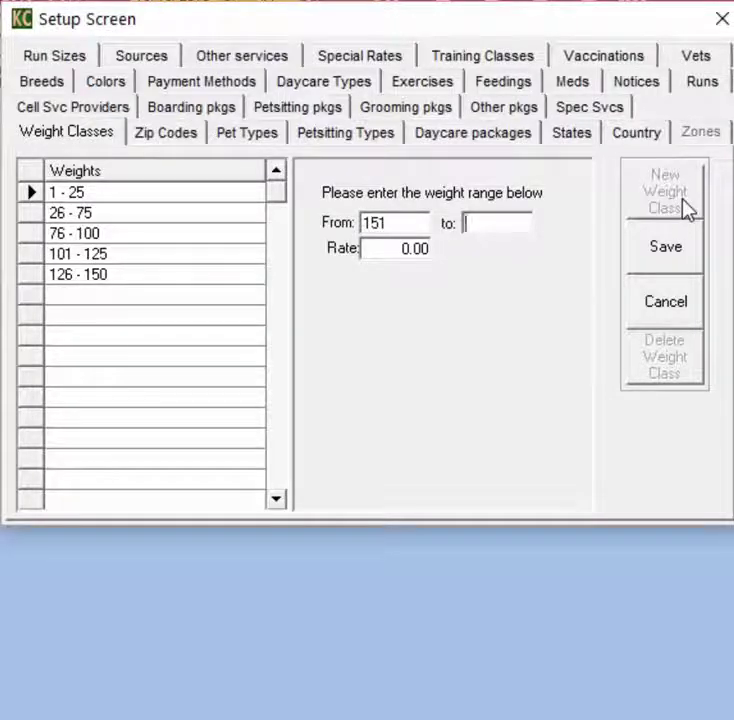
text(175)
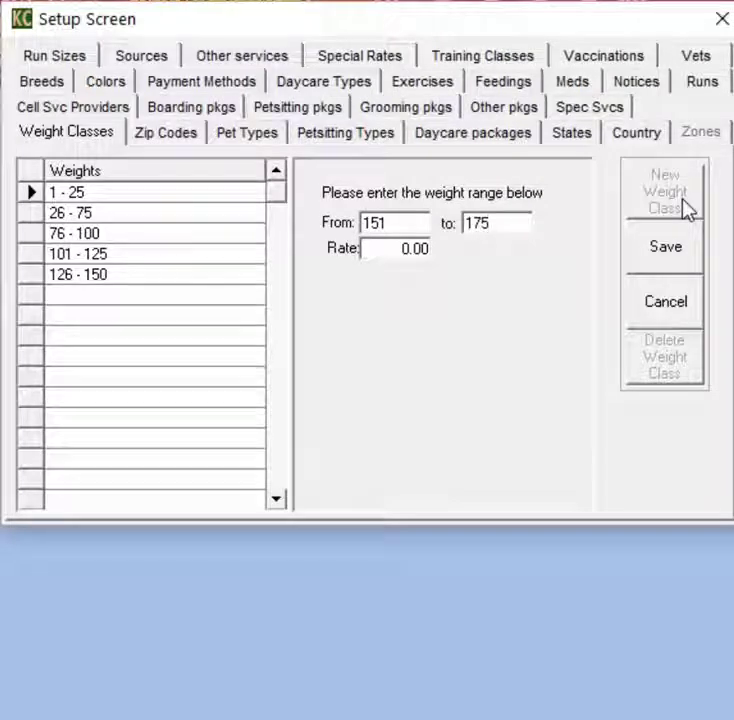
key(Tab)
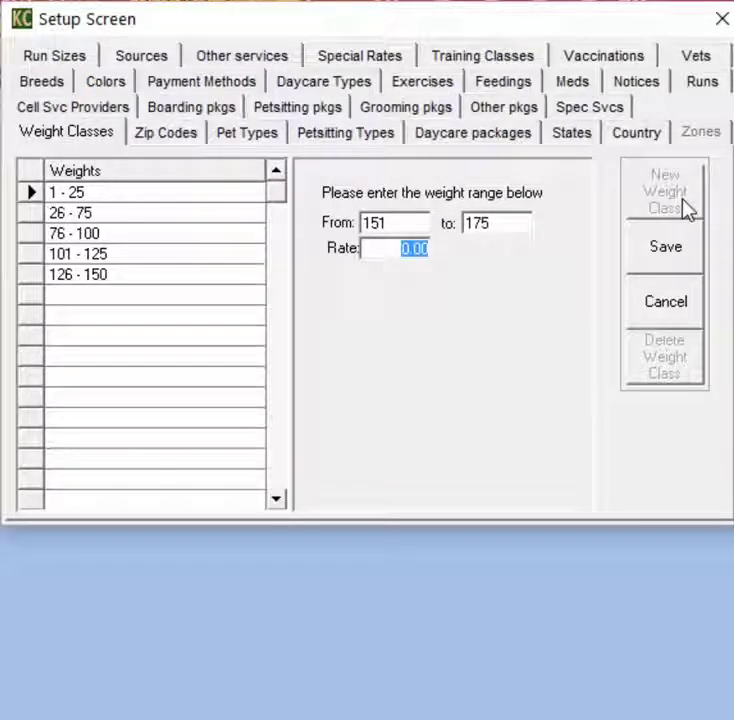
text(200)
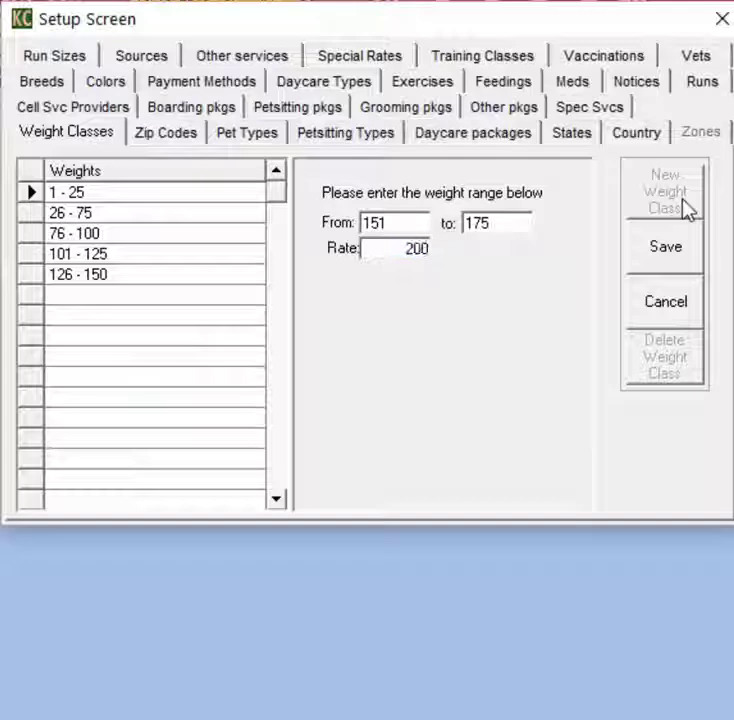
click(665, 255)
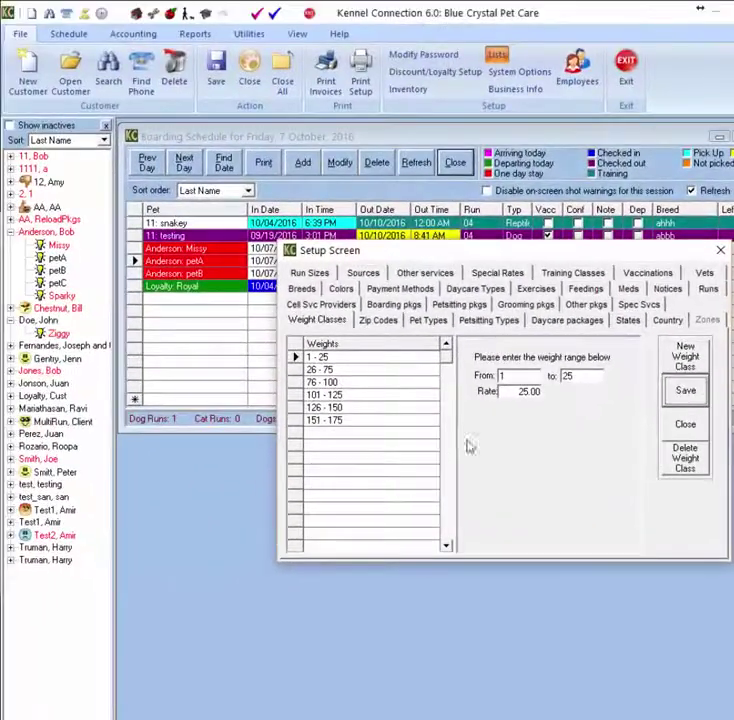
click(680, 425)
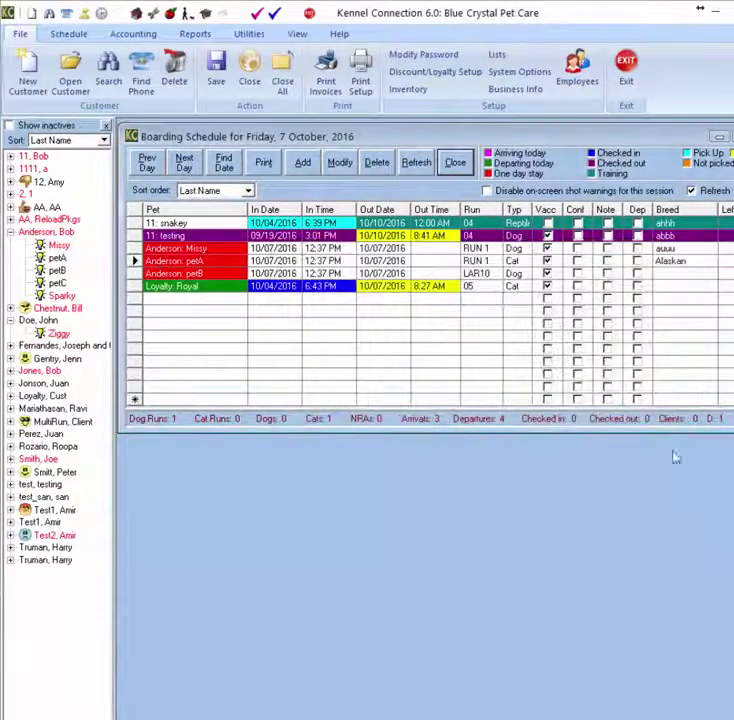
Step: Open the pet record for Missy, clear its weight, and cancel the edit
double_click(57, 245)
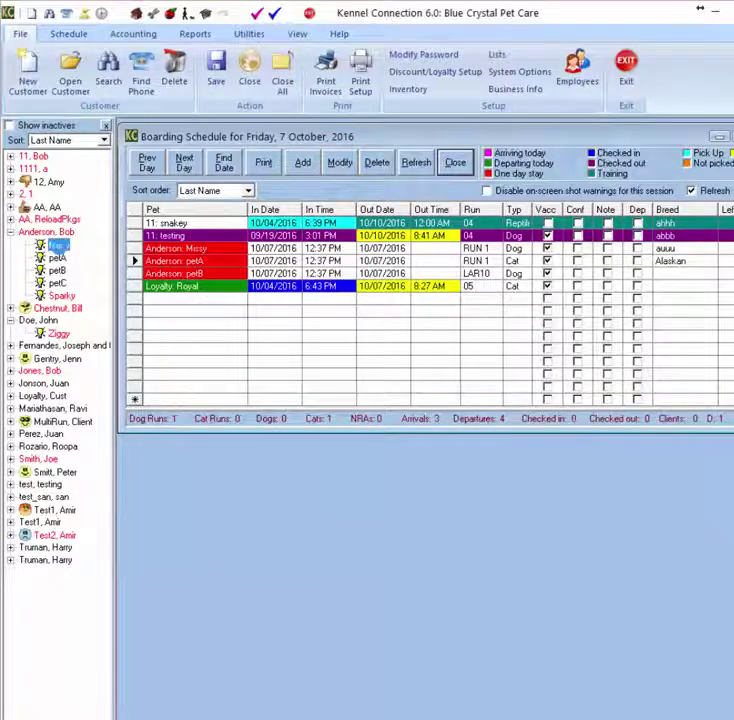
click(630, 447)
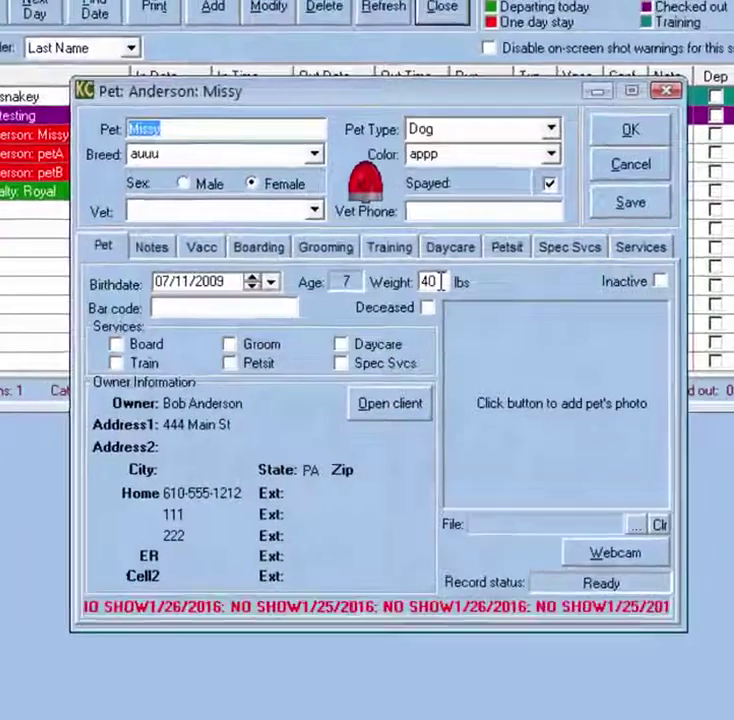
double_click(450, 346)
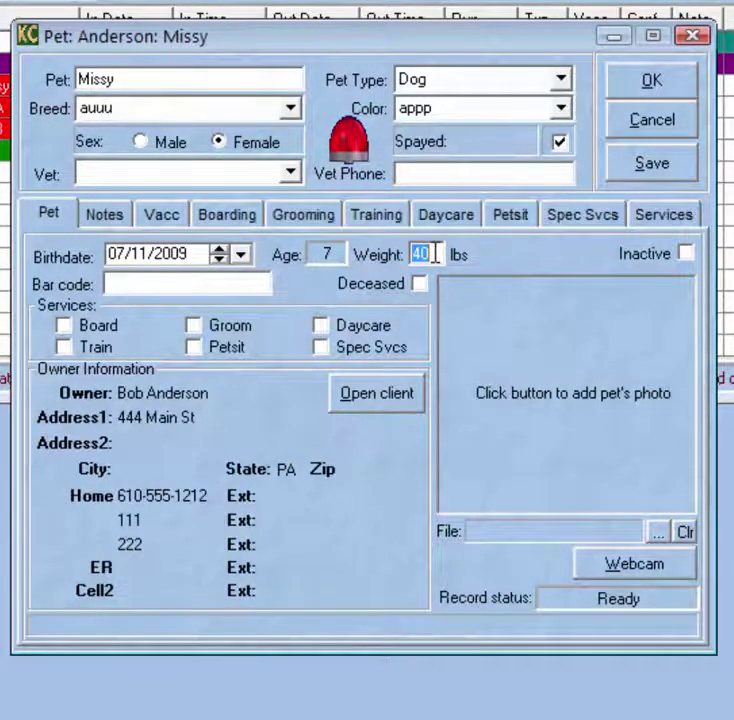
key(BackSpace)
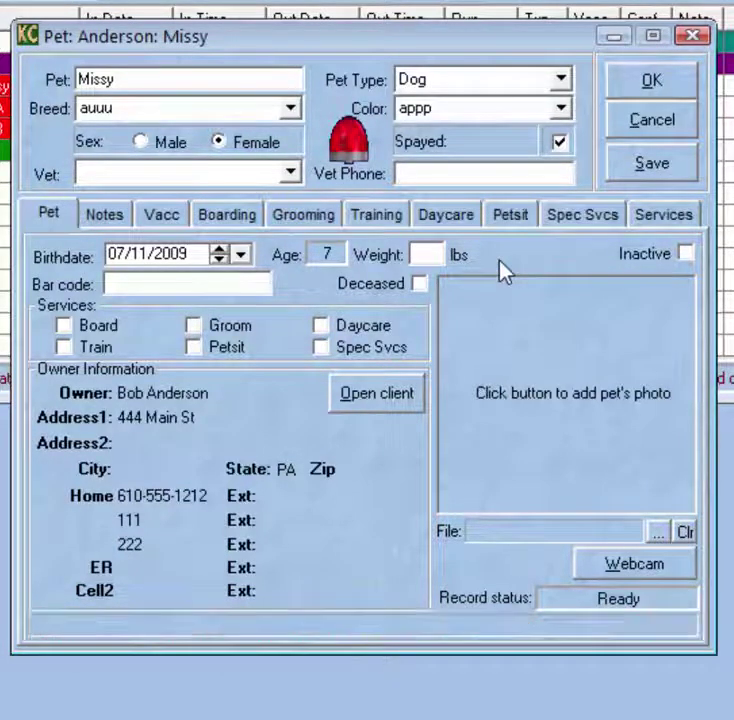
click(643, 139)
click(522, 430)
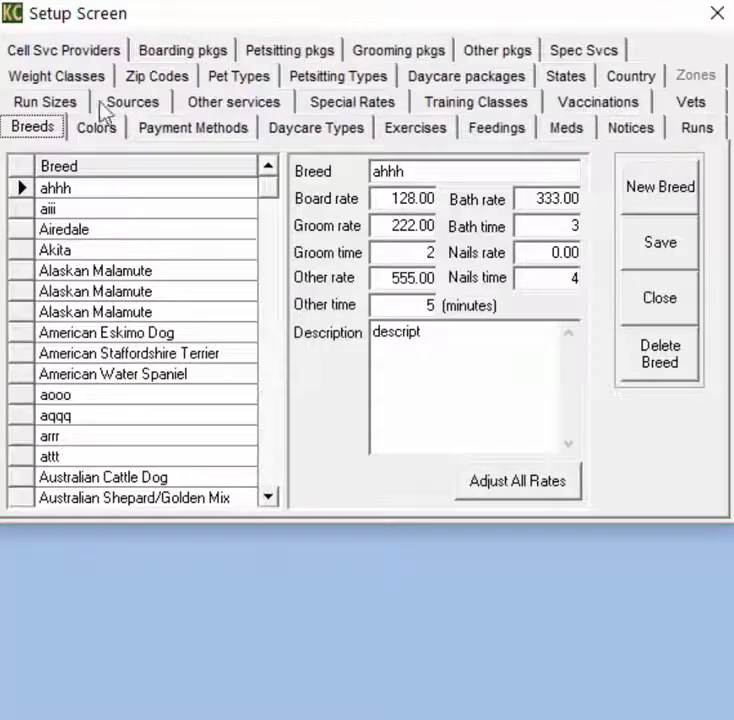
Step: Review the rates and special rates of the LARGE, MEDIUM and SMALL run sizes in the setup lists
click(66, 103)
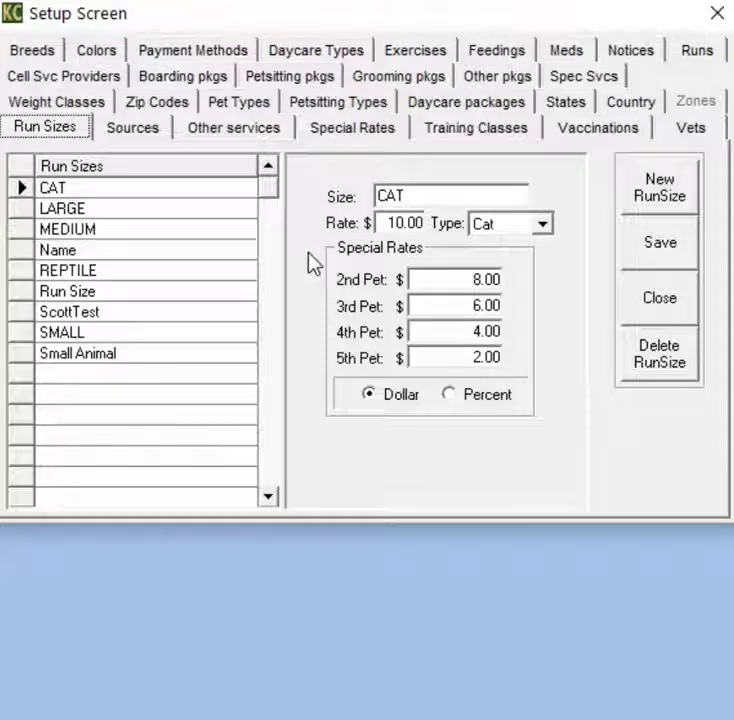
click(88, 211)
click(96, 231)
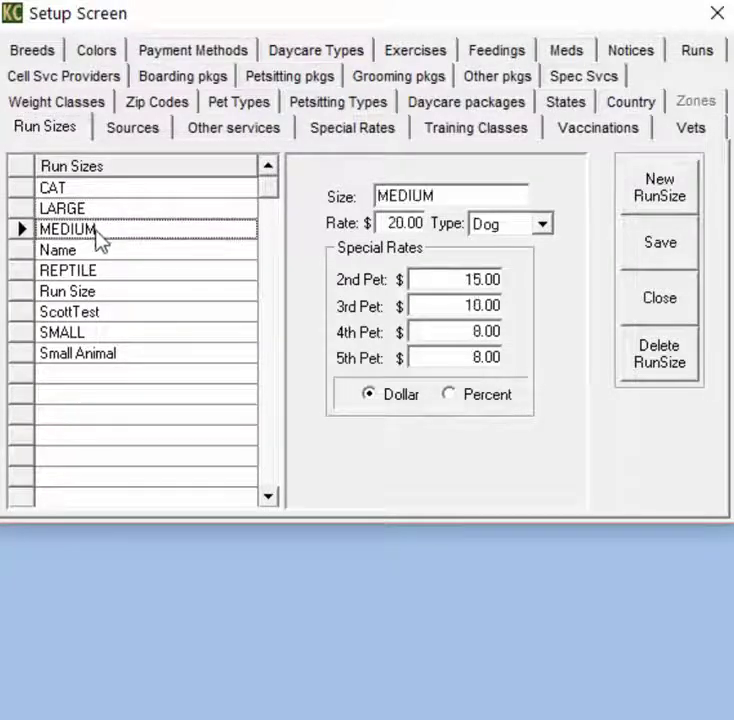
click(86, 336)
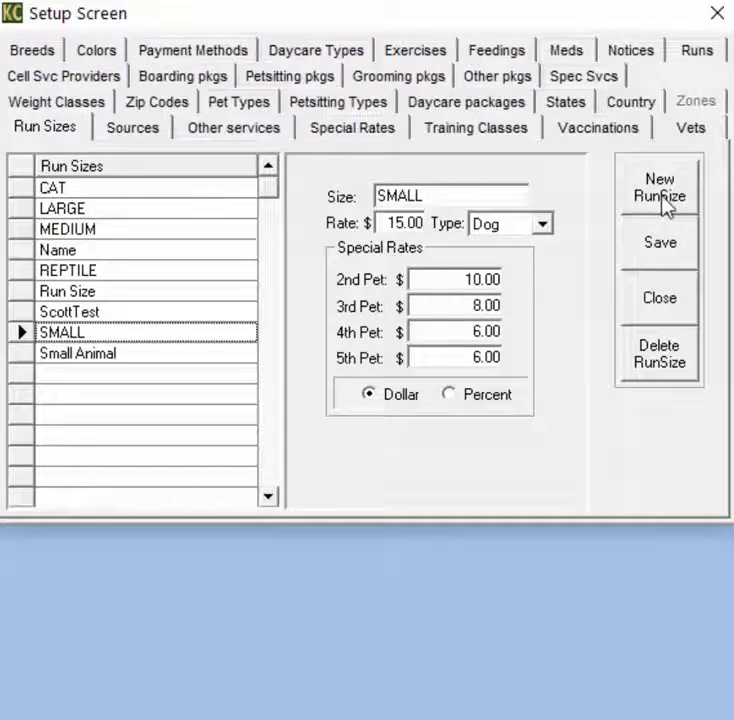
Step: Examine the pet type options and the 2nd to 5th pet special rates of the entry named Run Size
click(161, 300)
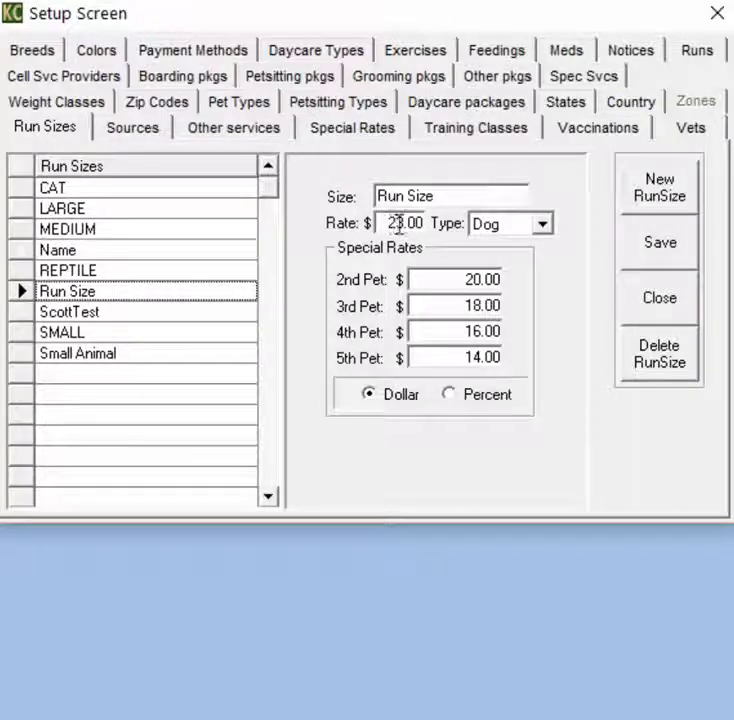
click(542, 230)
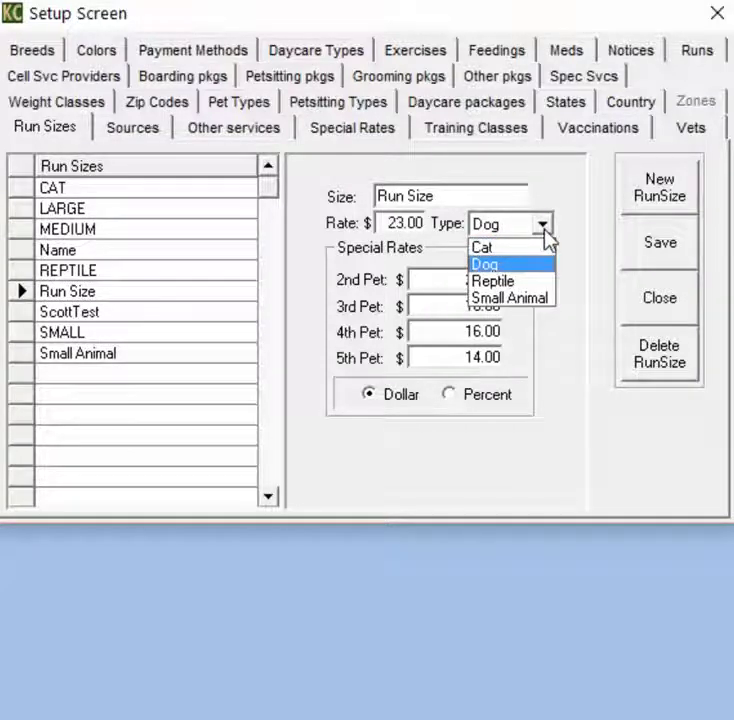
click(544, 229)
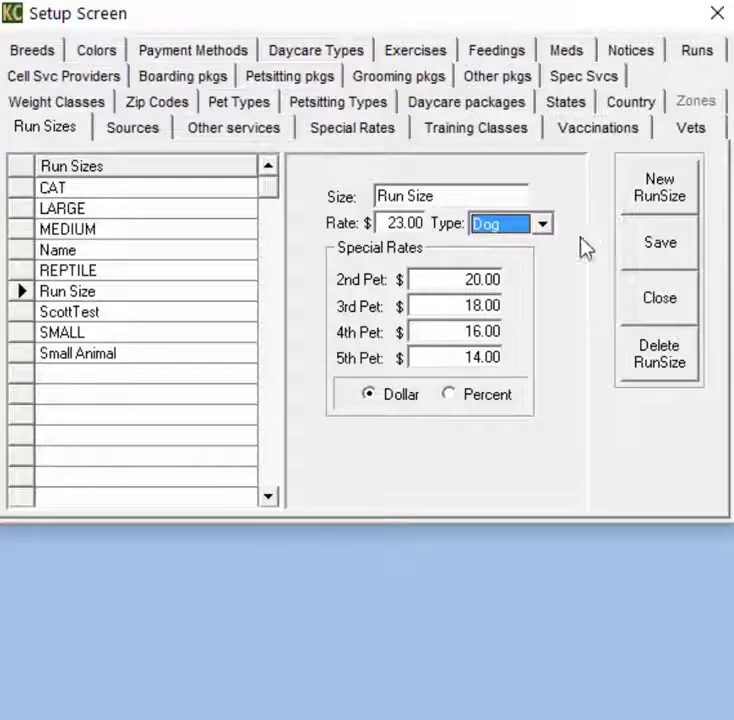
click(450, 281)
click(456, 304)
click(459, 331)
click(460, 356)
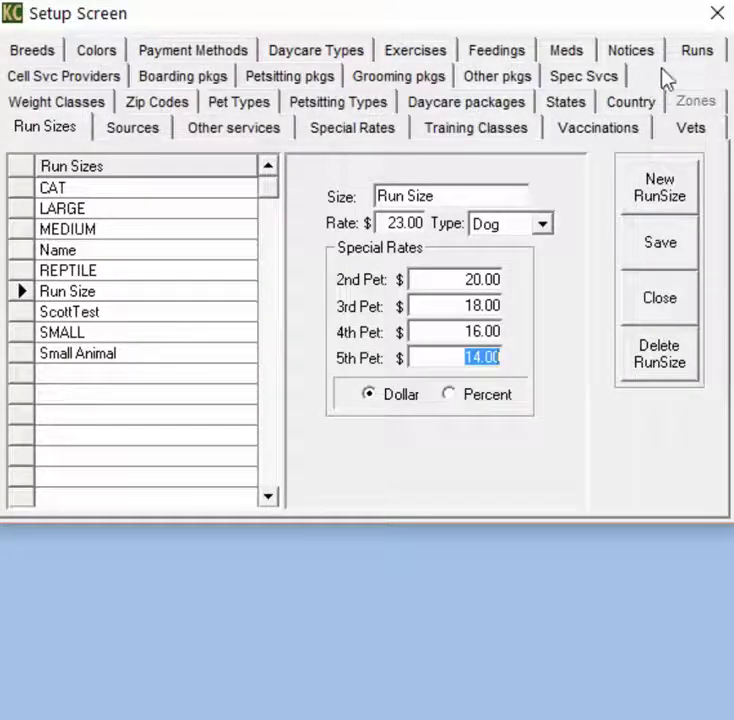
Step: Save the run size entry and open run 02 in the setup list of runs
click(705, 55)
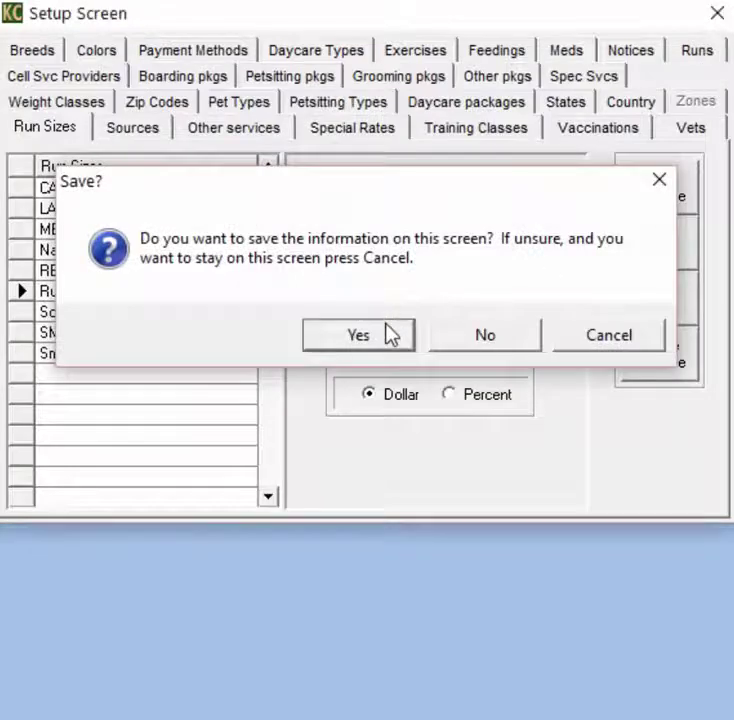
click(389, 333)
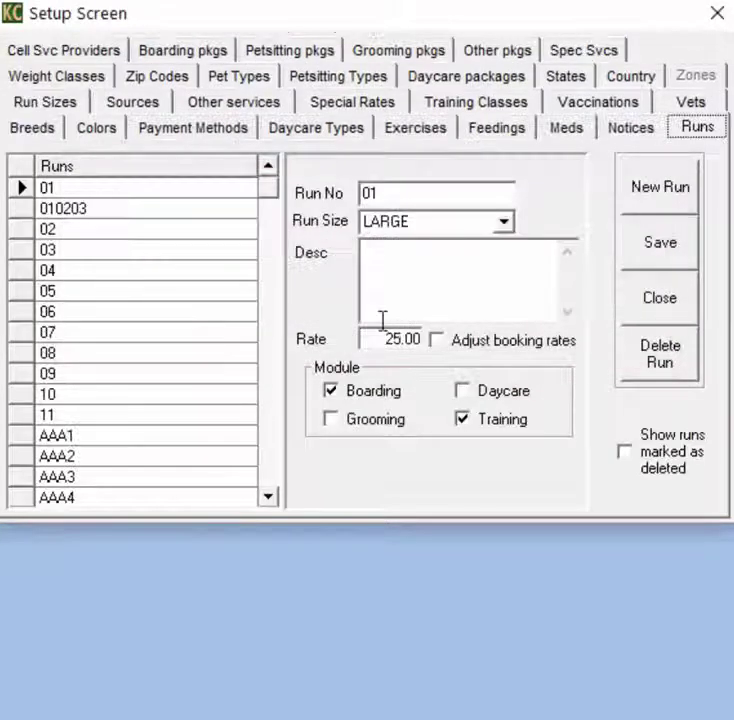
click(114, 239)
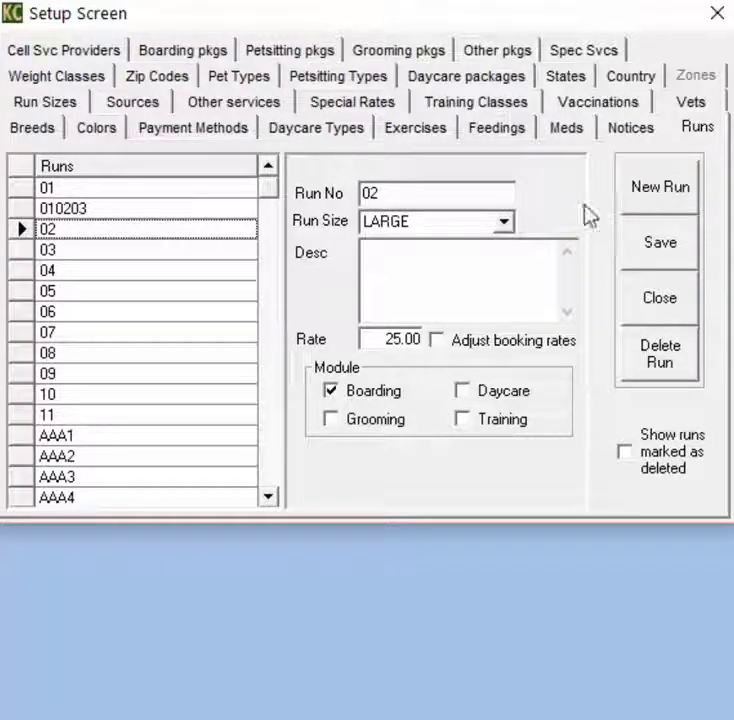
Step: Try @$% as the run number of run 02, clear it and switch to run 03
double_click(410, 193)
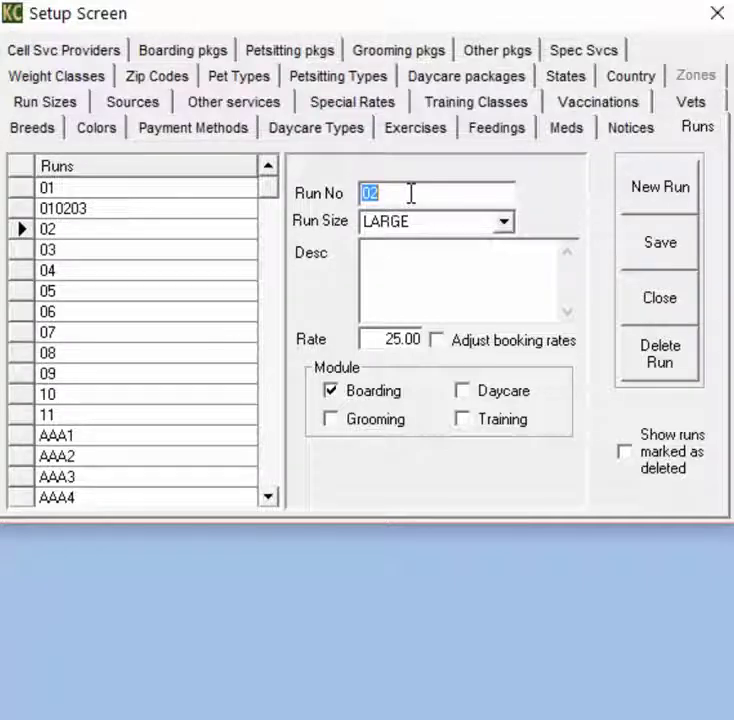
text(@)
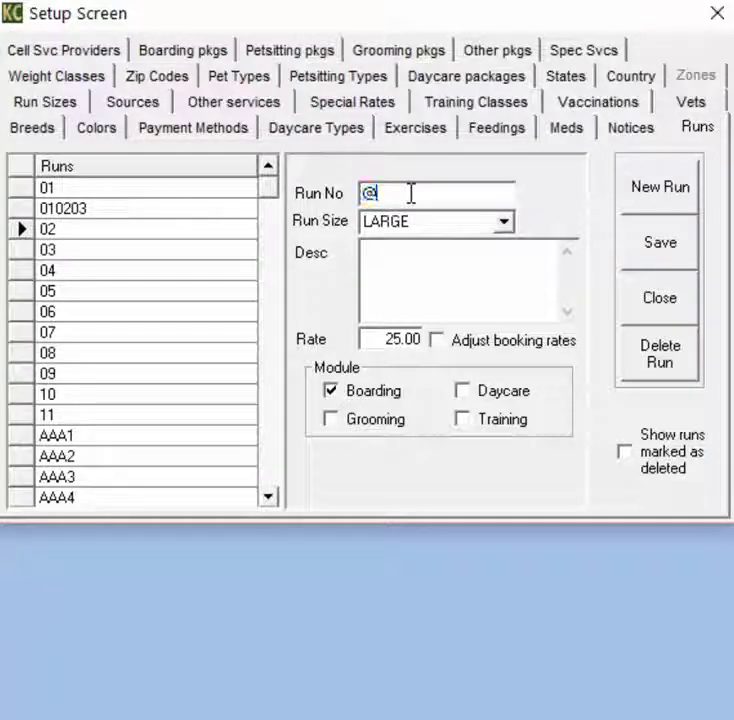
text($%)
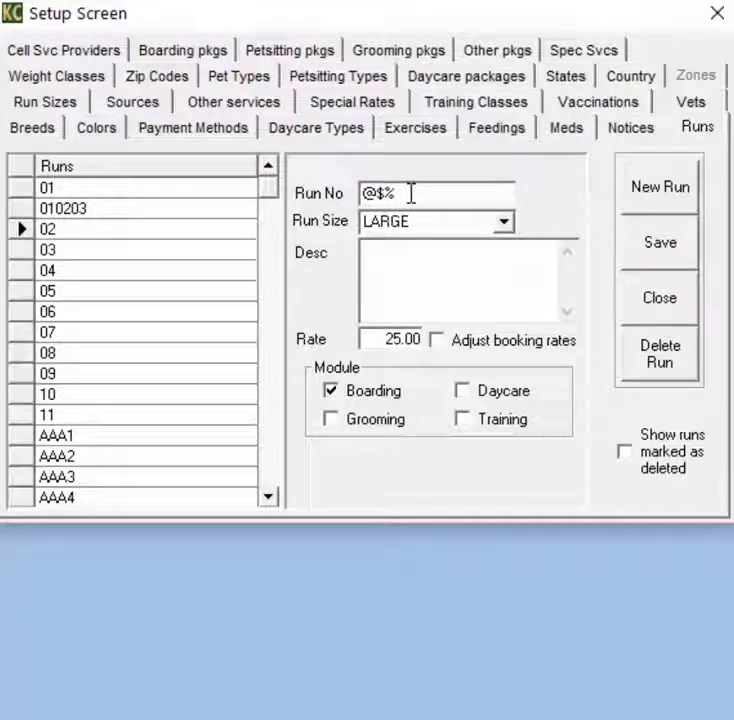
key(BackSpace)
key(BackSpace)
key(BackSpace)
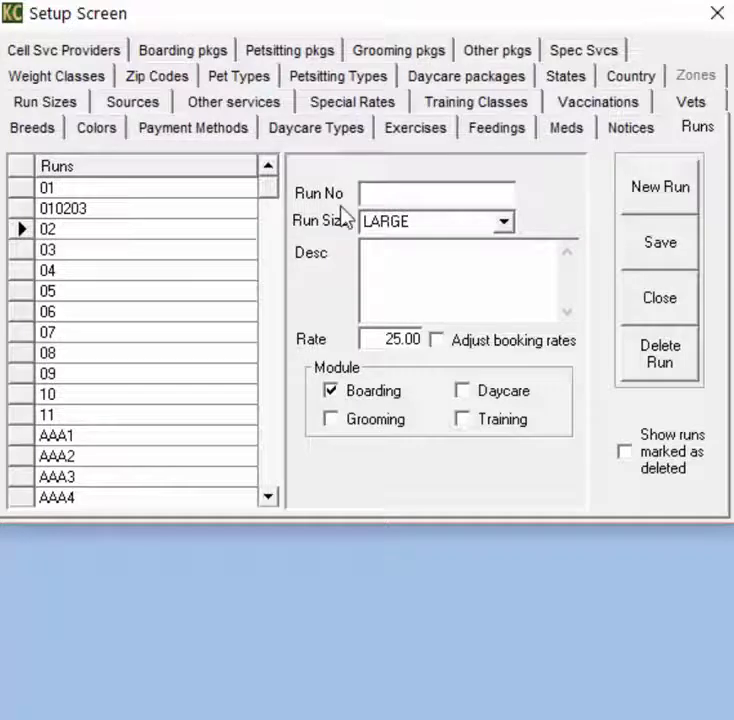
click(52, 251)
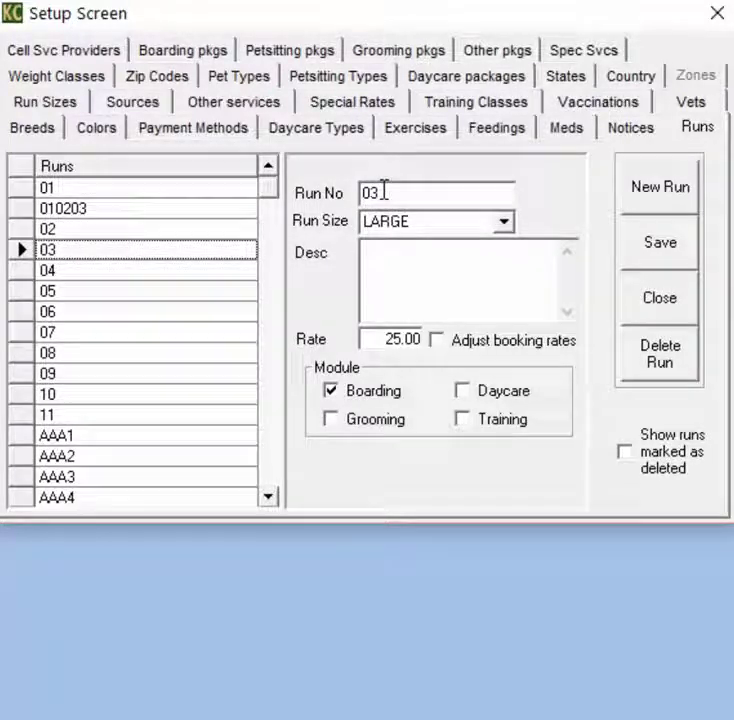
Step: Start a new run numbered 12 with the run size Run Size and set its rate to 20
click(660, 193)
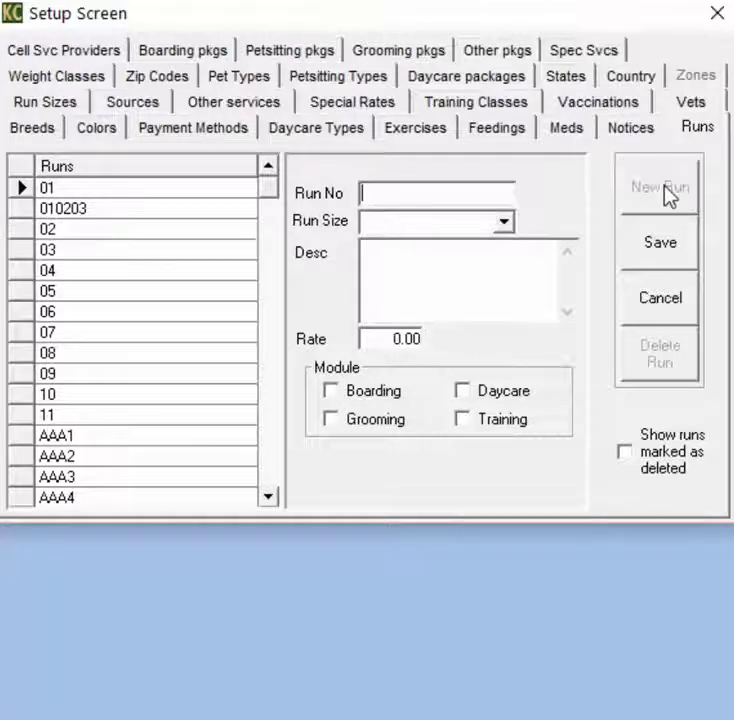
text(12)
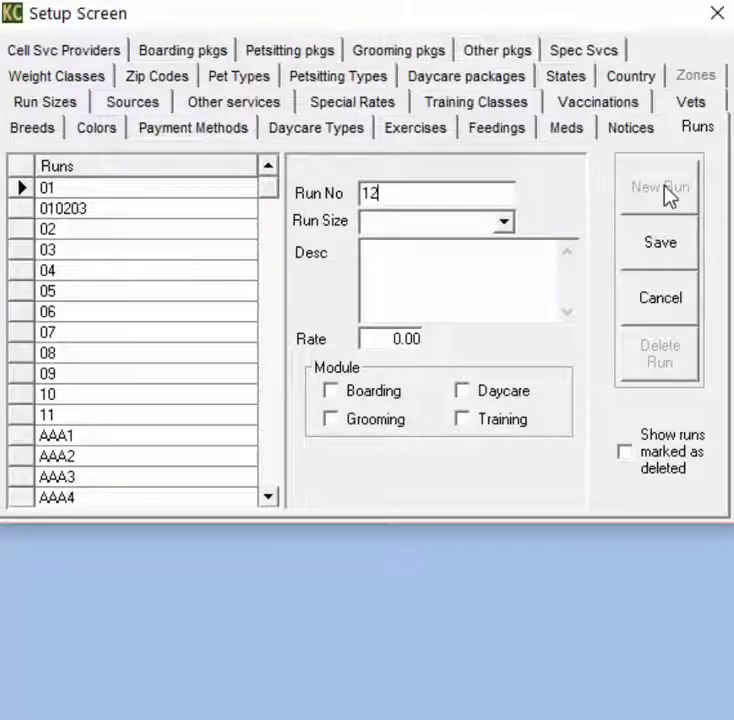
click(504, 223)
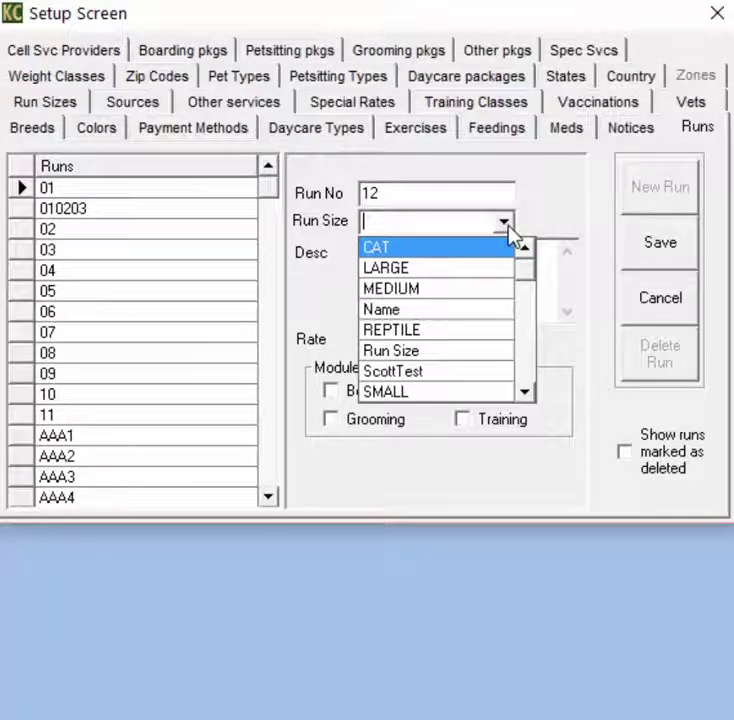
click(421, 352)
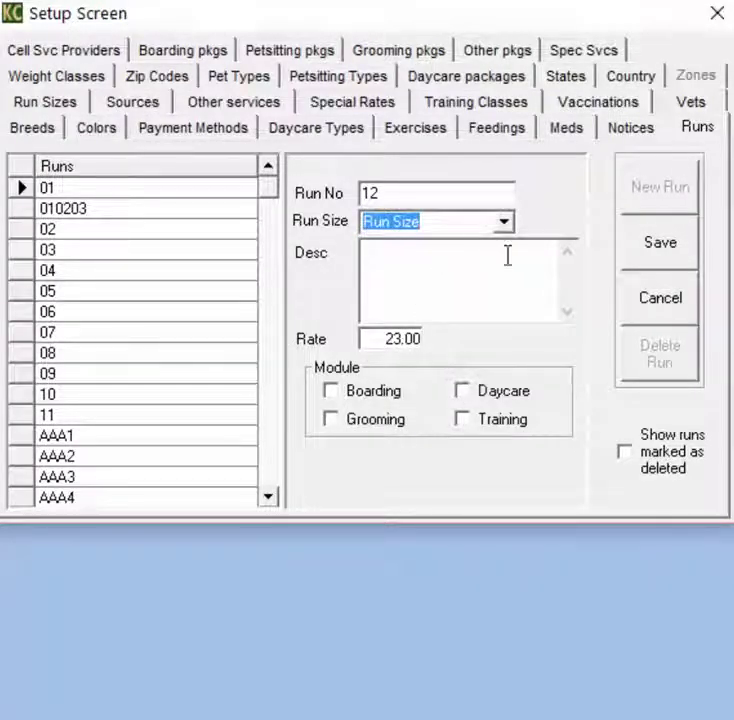
click(385, 340)
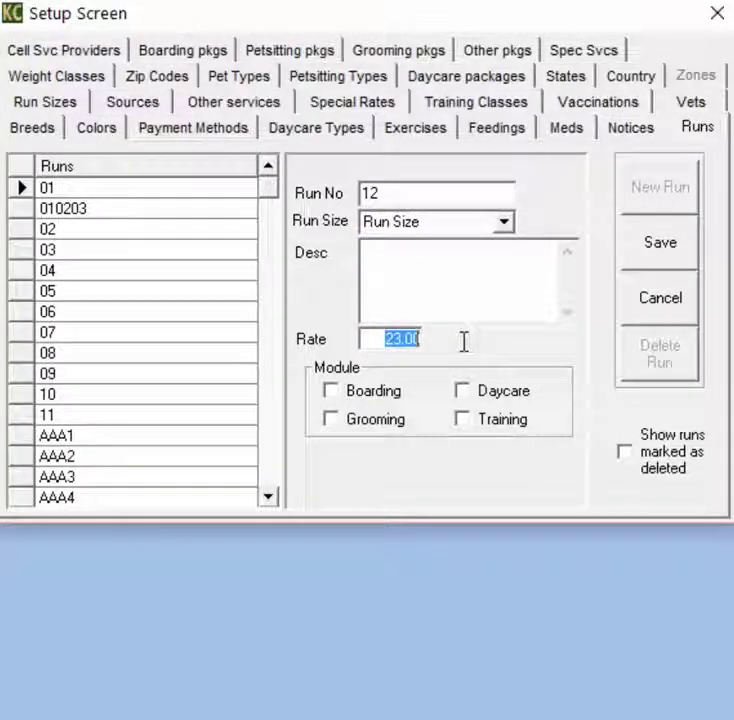
text(20)
click(414, 282)
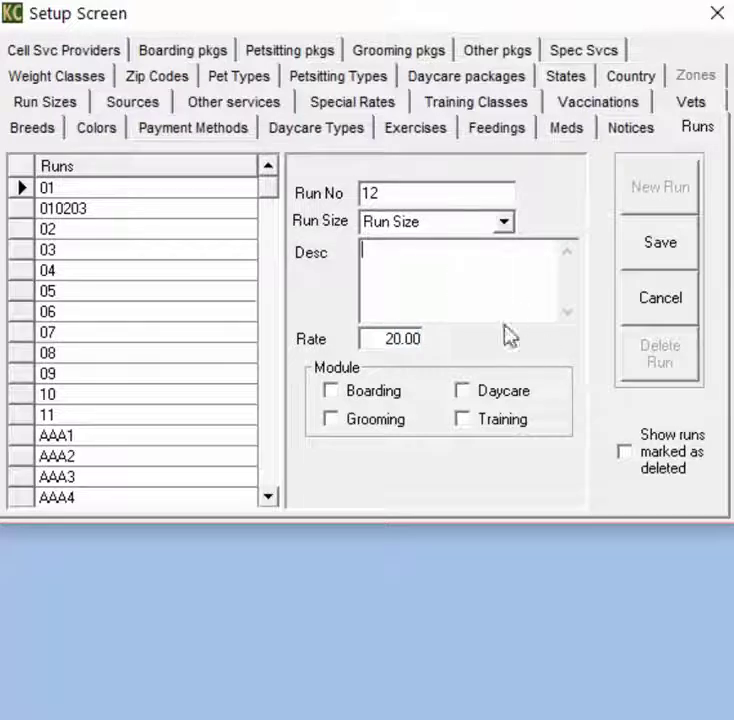
Step: Change the new run's size to MEDIUM and finally to ScottTest, accepting that size's rate of 23.00
click(502, 224)
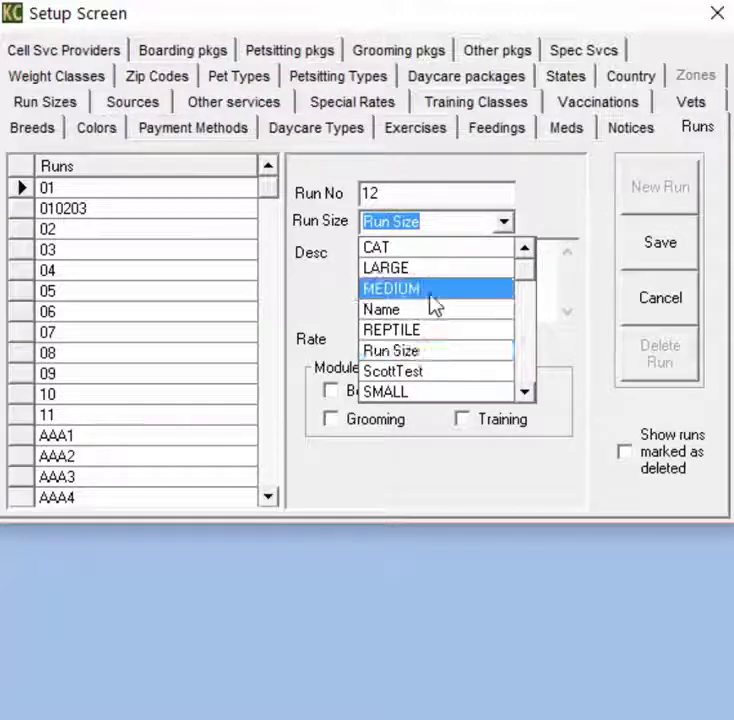
click(432, 292)
click(504, 223)
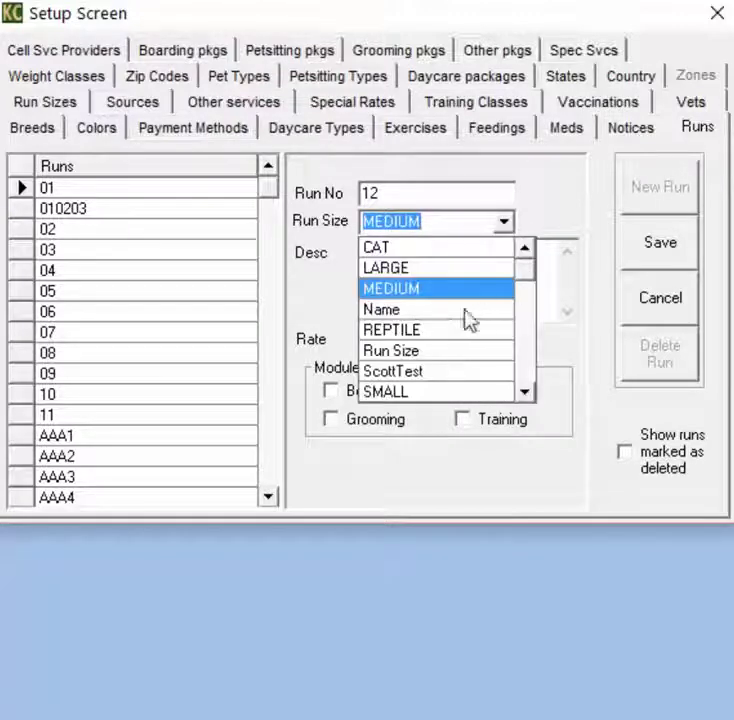
click(420, 371)
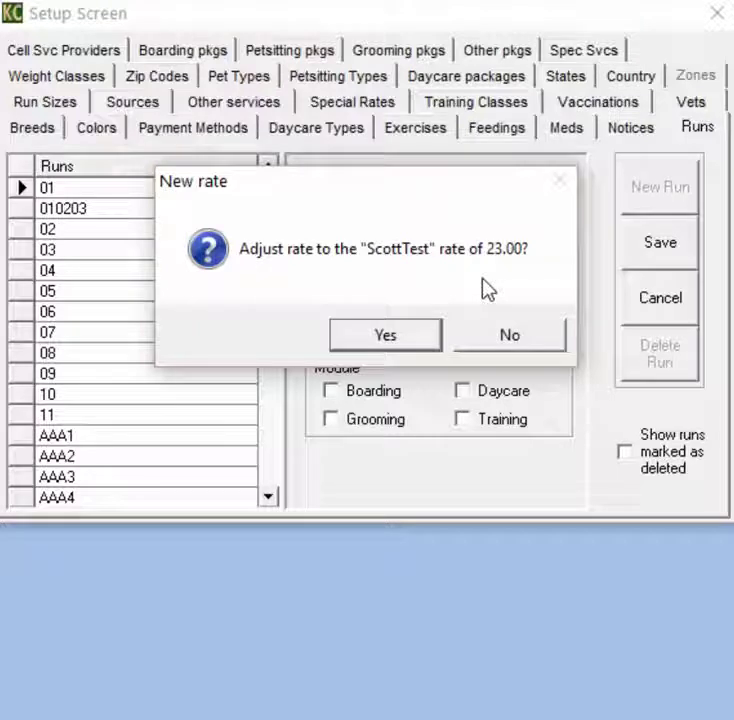
click(418, 348)
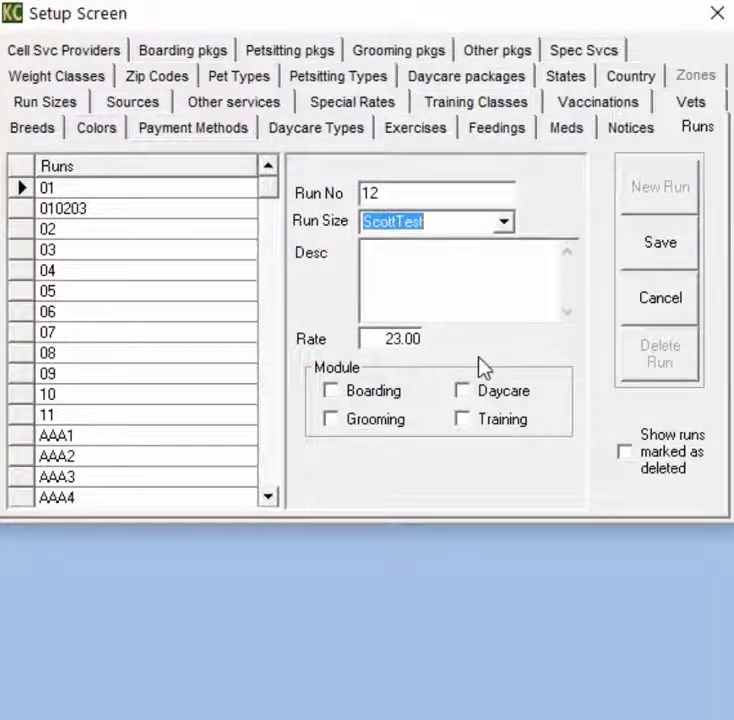
Step: Enable the Boarding module for run 12, save the run and close the setup lists
click(437, 282)
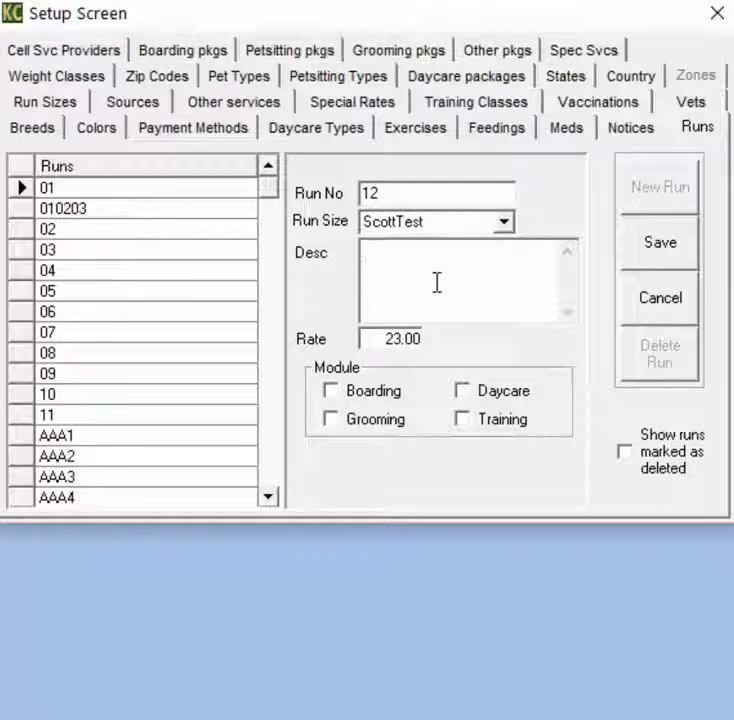
click(337, 398)
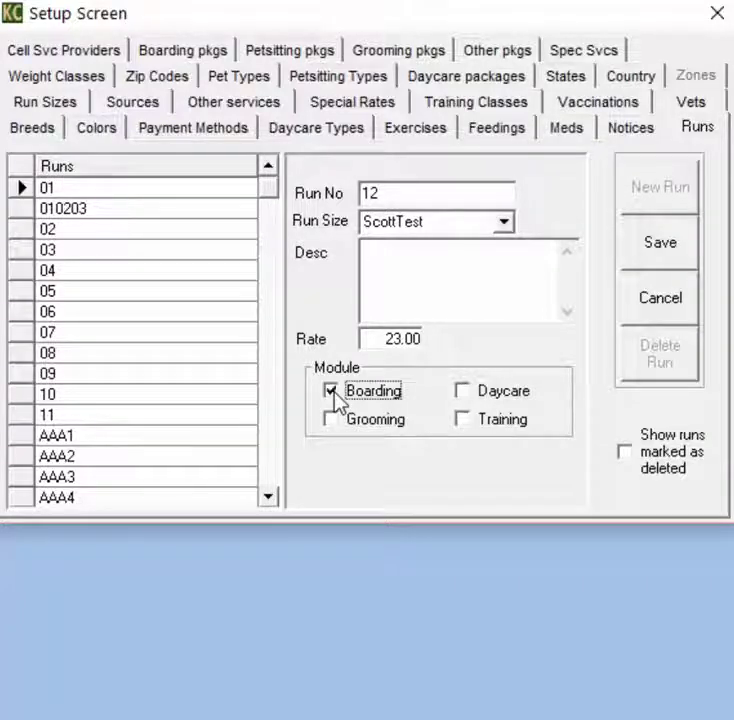
click(660, 250)
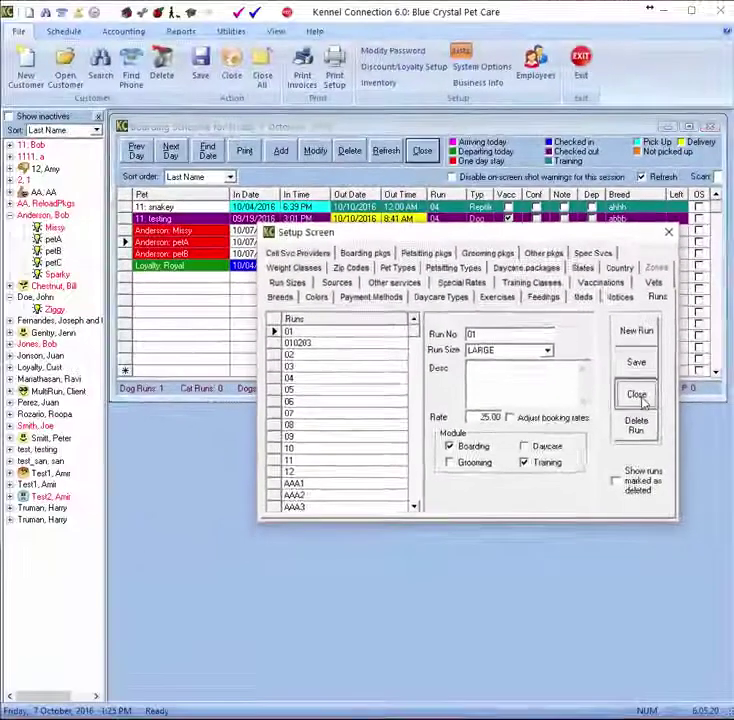
click(659, 297)
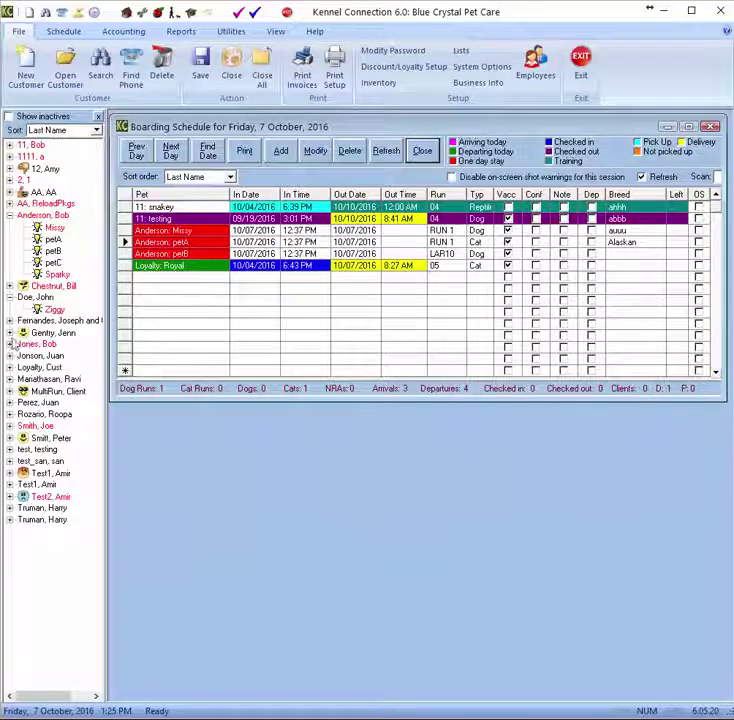
Step: Start a boarding appointment for the pet Sparkles2 on the boarding schedule, dismissing the client warning
click(12, 344)
click(58, 356)
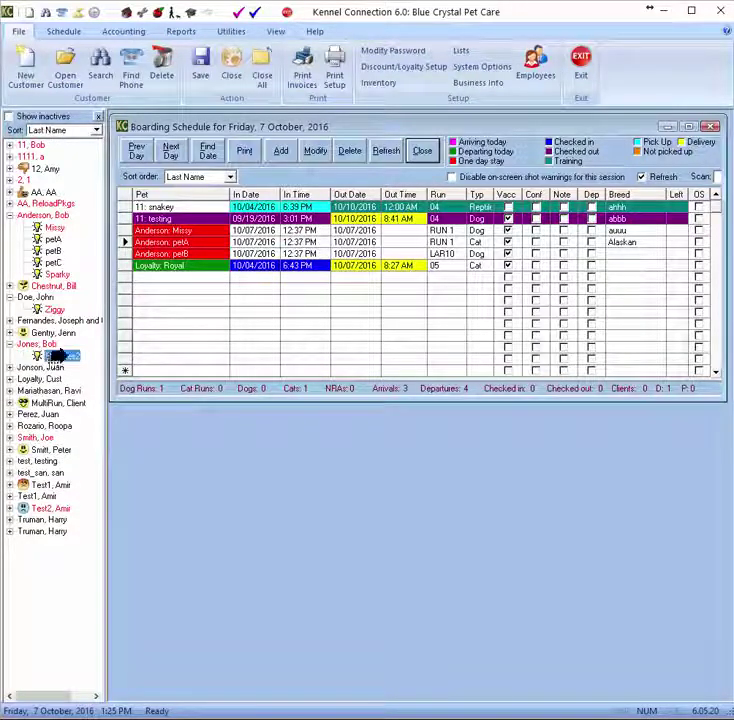
drag(244, 313, 259, 306)
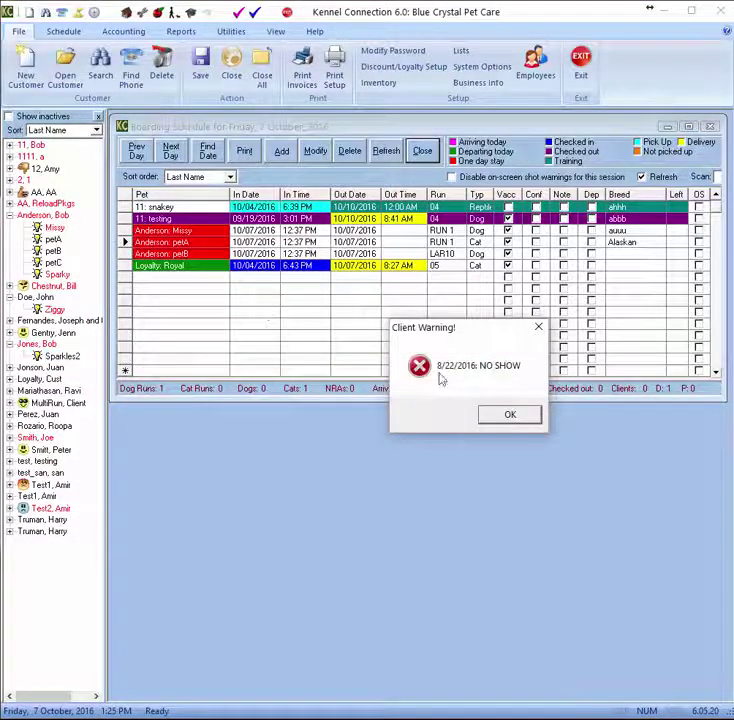
click(508, 415)
click(599, 417)
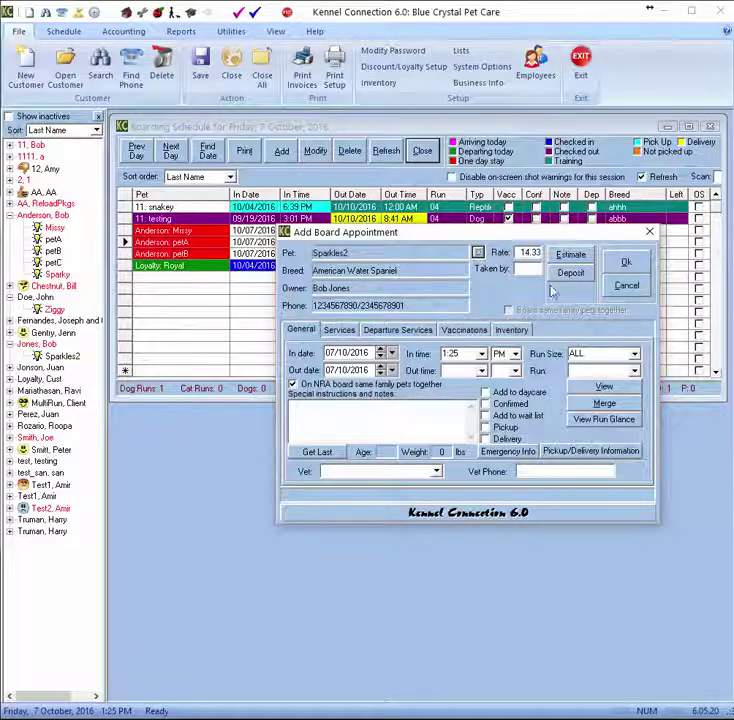
Step: Try a rate of 13 for the appointment, assign run 11 with its 20.00 rate, and cancel the appointment
click(526, 252)
text(13)
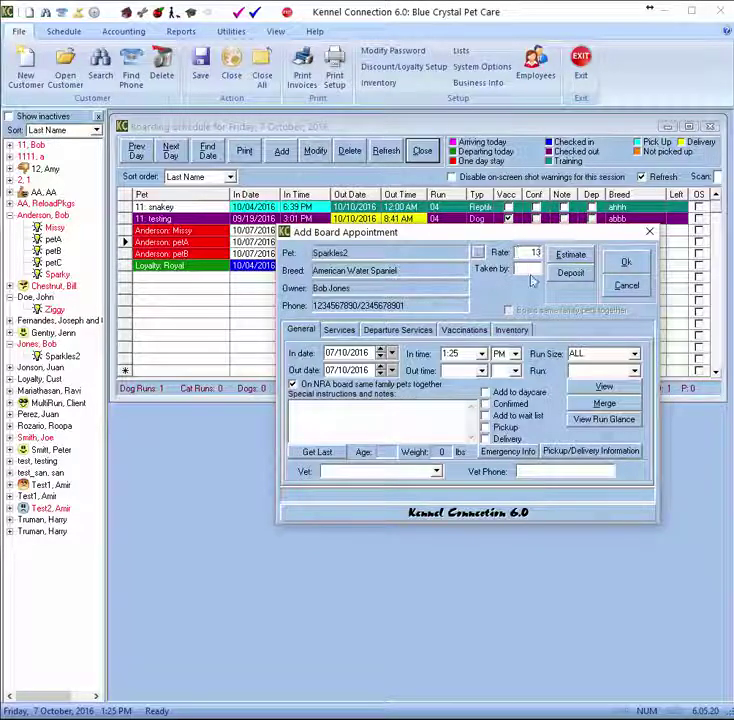
key(Tab)
click(634, 371)
scroll(636, 415, down, 3)
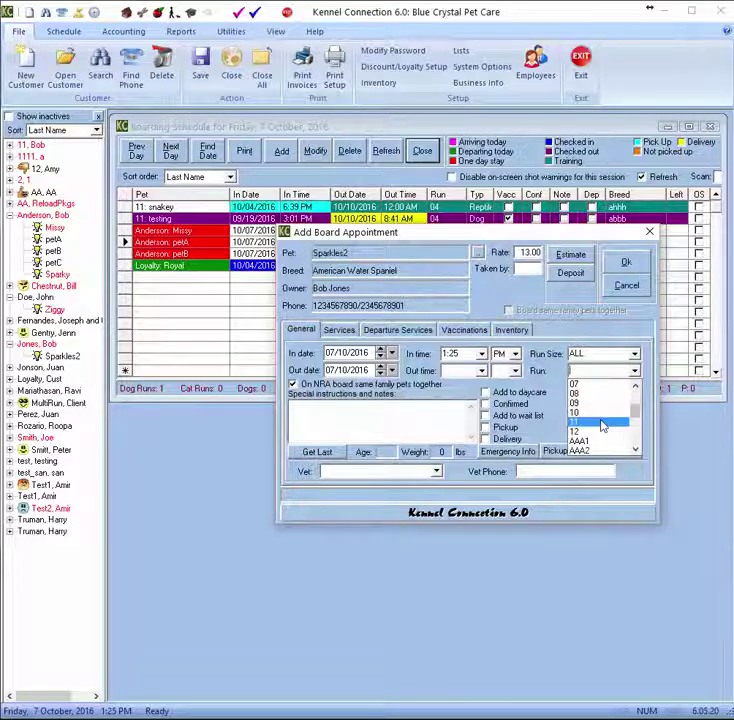
click(603, 423)
click(491, 414)
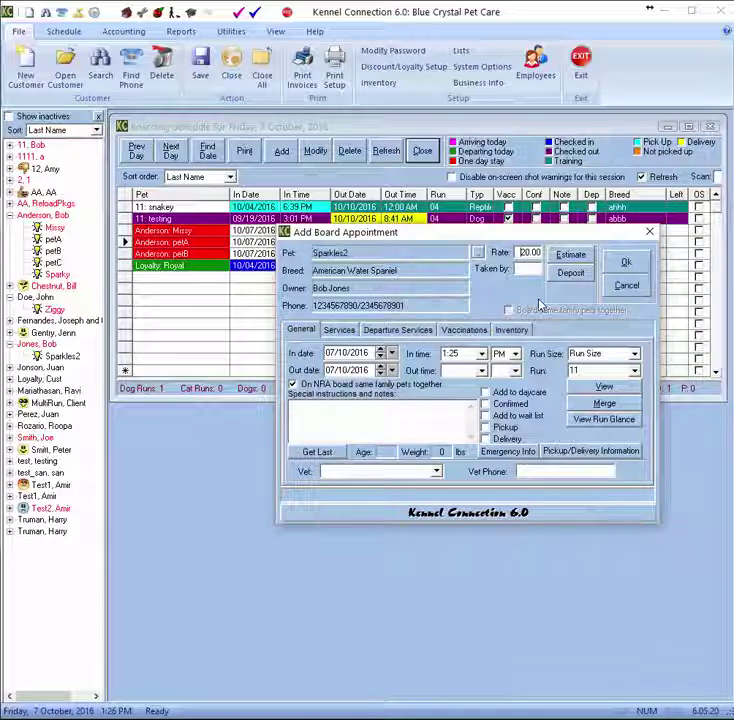
click(629, 287)
click(507, 416)
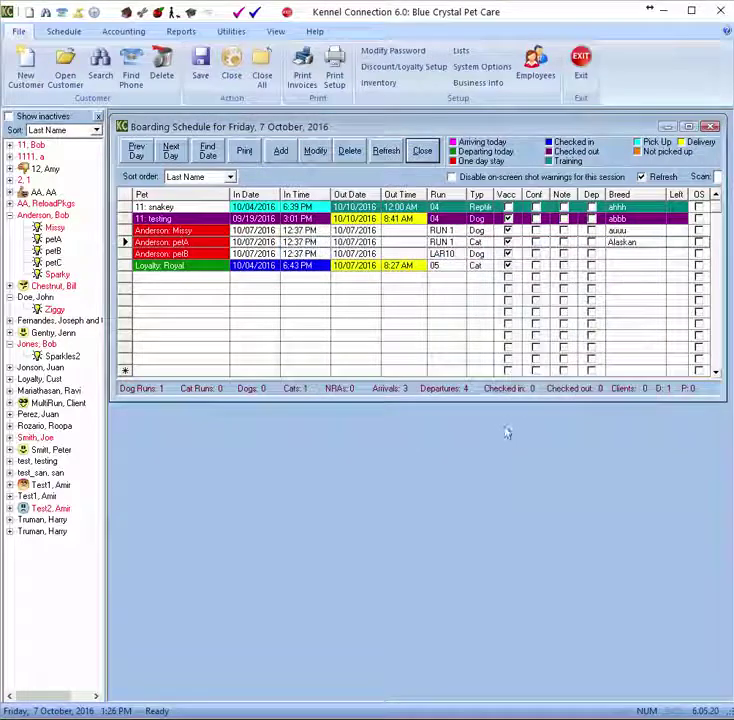
Step: Try a retail price of 12 for the Kibble inventory item and close the inventory without saving
click(381, 86)
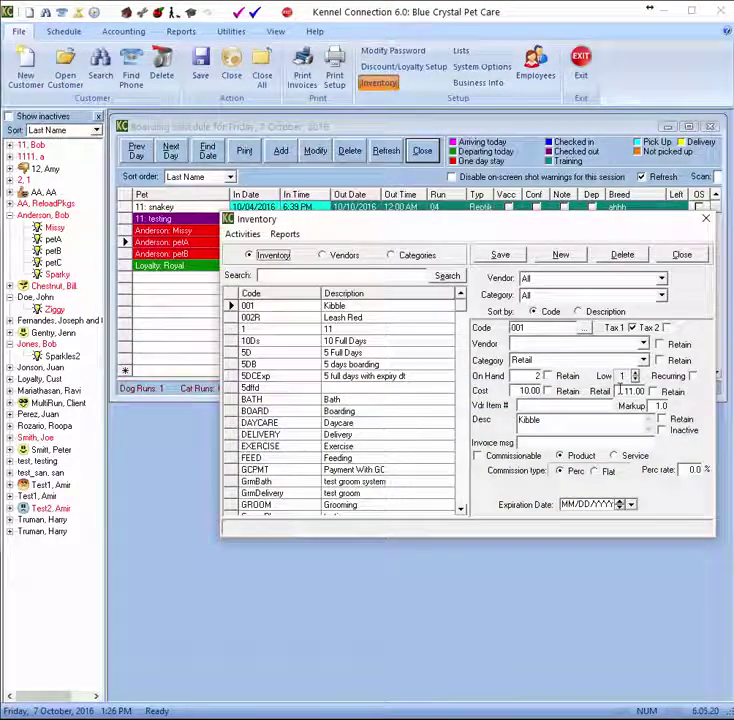
double_click(619, 391)
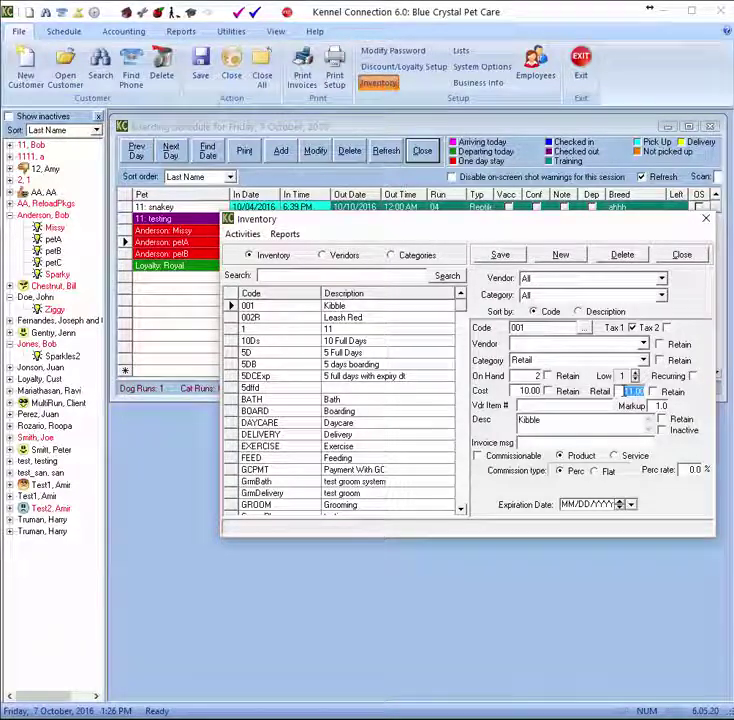
text(12)
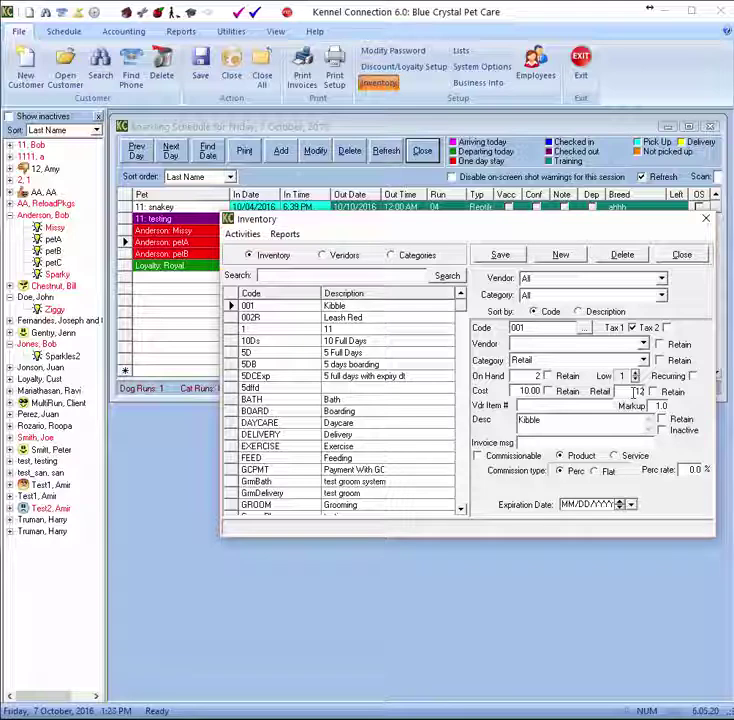
click(705, 220)
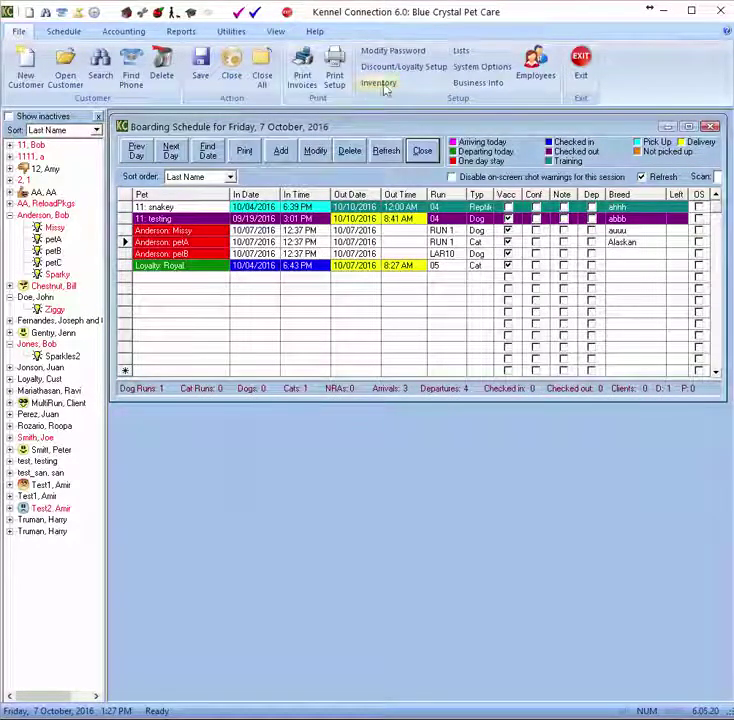
Step: Examine the options for adjusting the default rates of all breeds in the setup lists, then cancel the adjustment
click(461, 51)
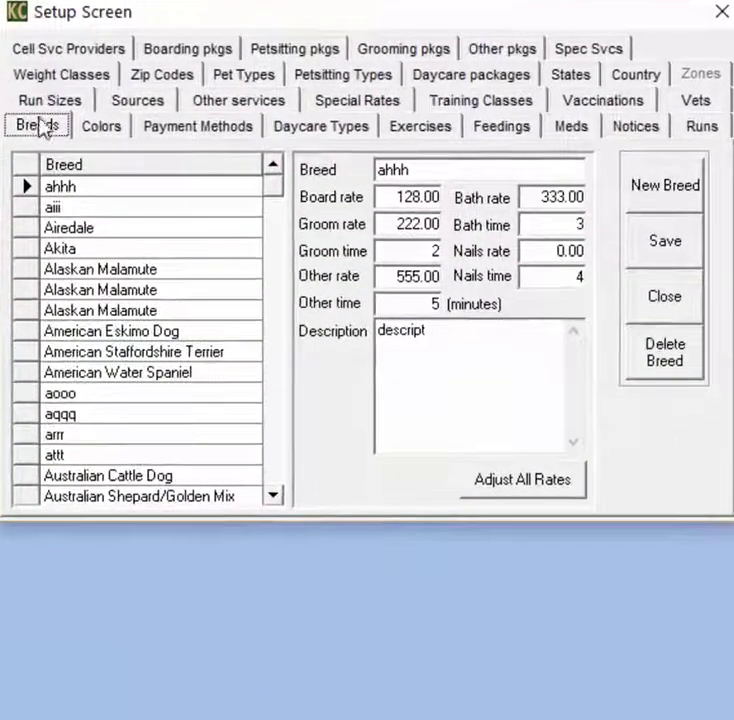
click(500, 478)
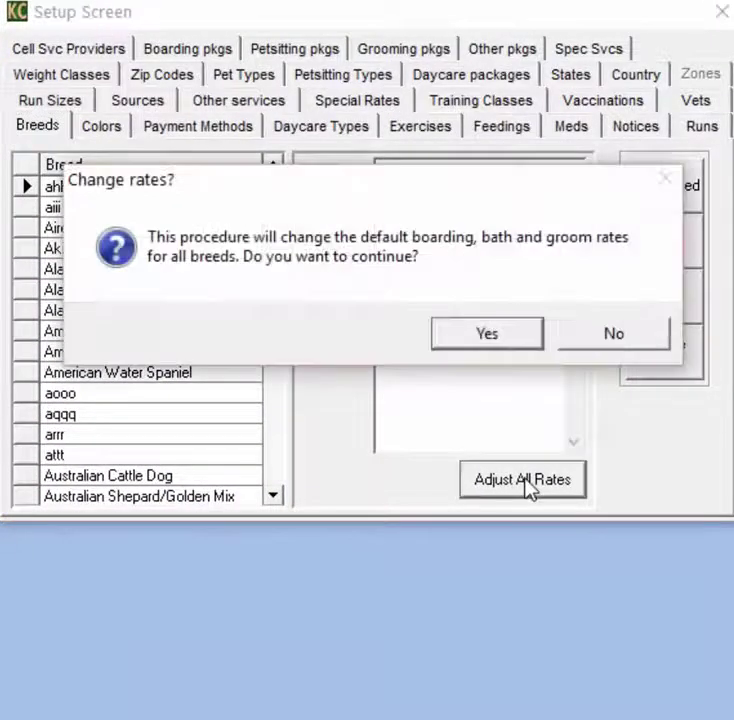
click(483, 343)
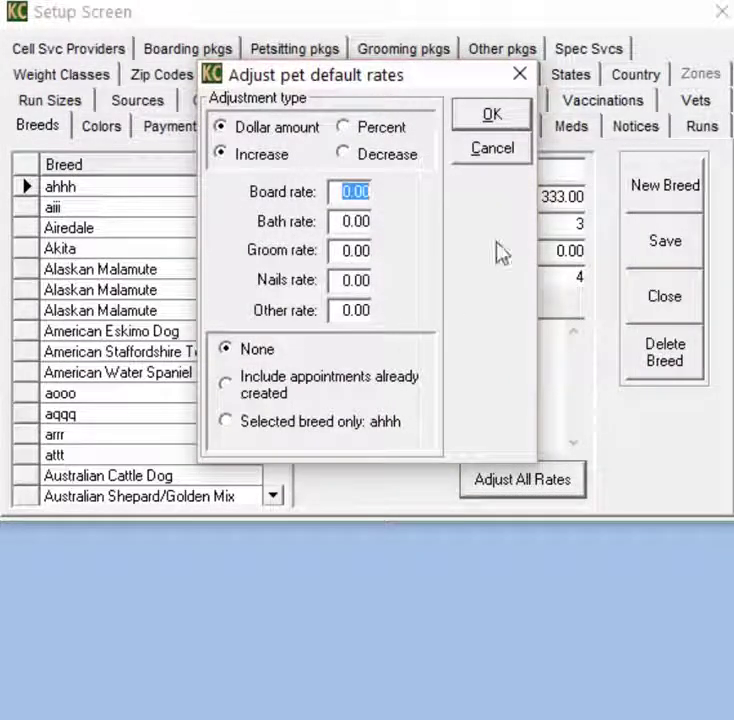
click(486, 150)
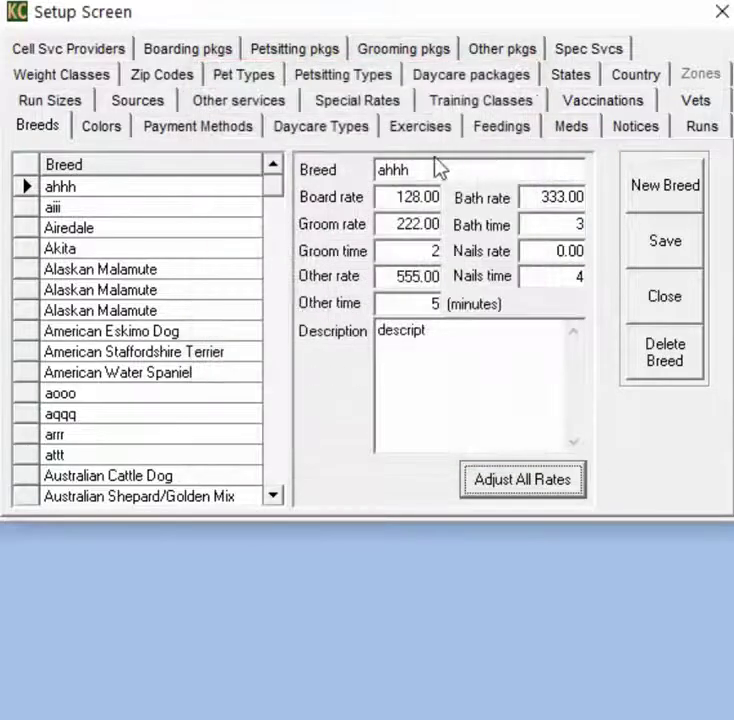
Step: Set the rate of run 01 to 28 and turn on adjusting booking rates
click(704, 127)
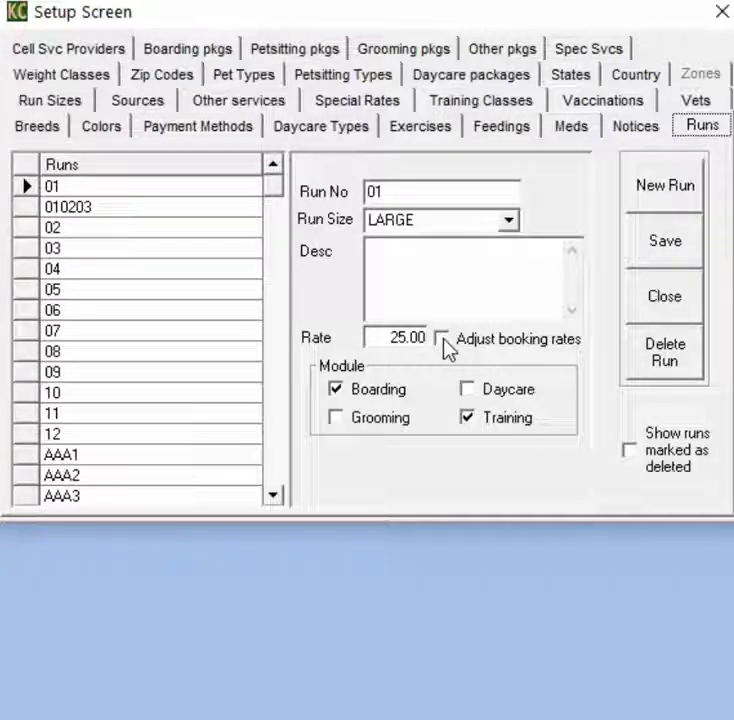
double_click(389, 337)
click(381, 340)
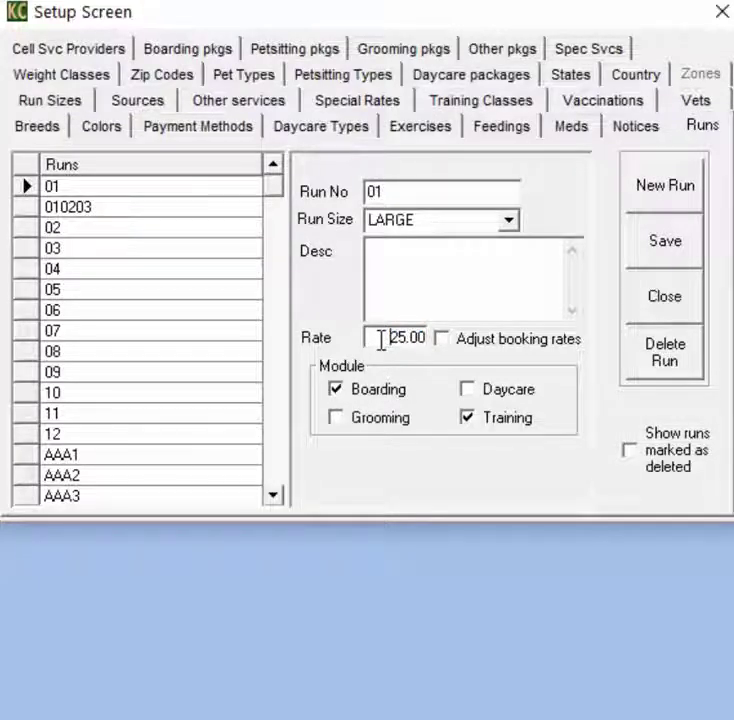
drag(372, 340, 440, 338)
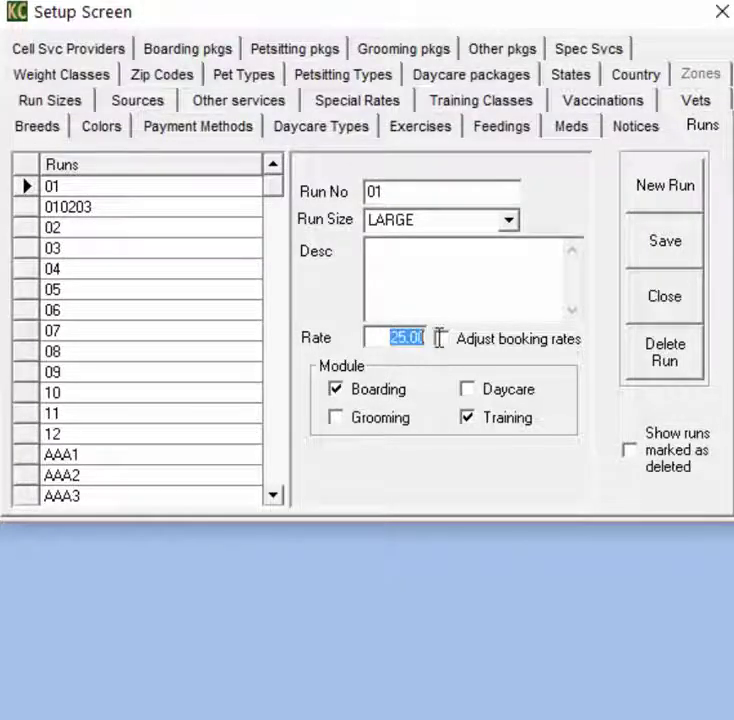
text(28)
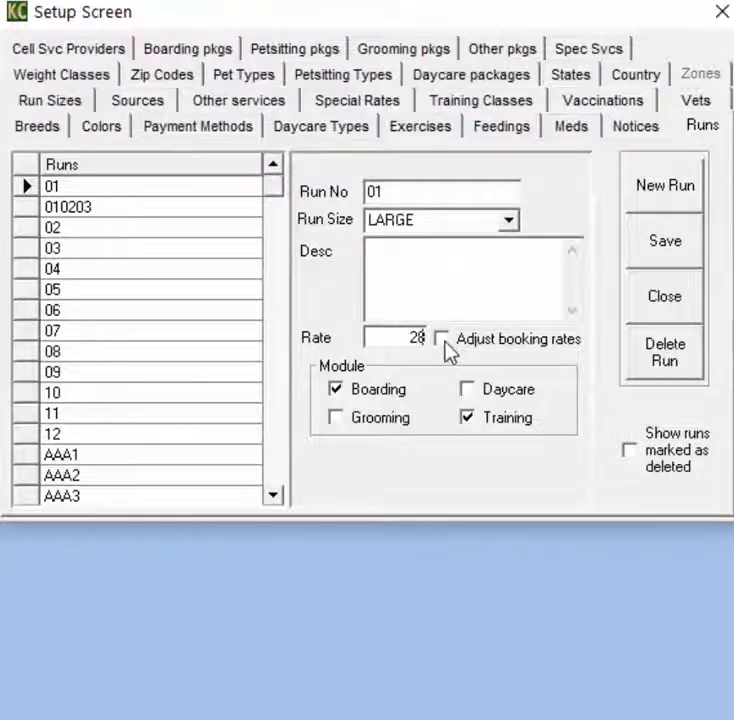
click(443, 340)
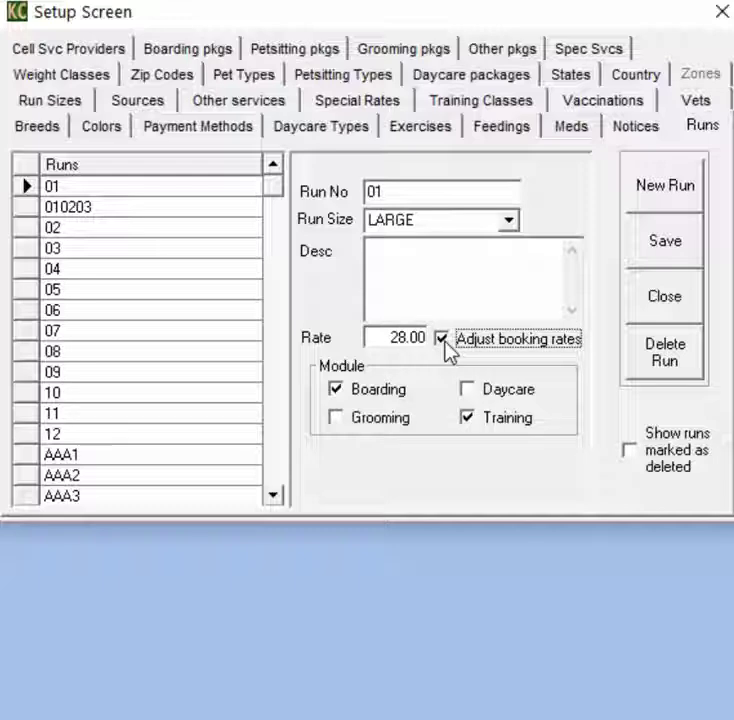
Step: Save run 01 using the admin password, decline the final update of existing reservations, and close the setup lists
click(666, 243)
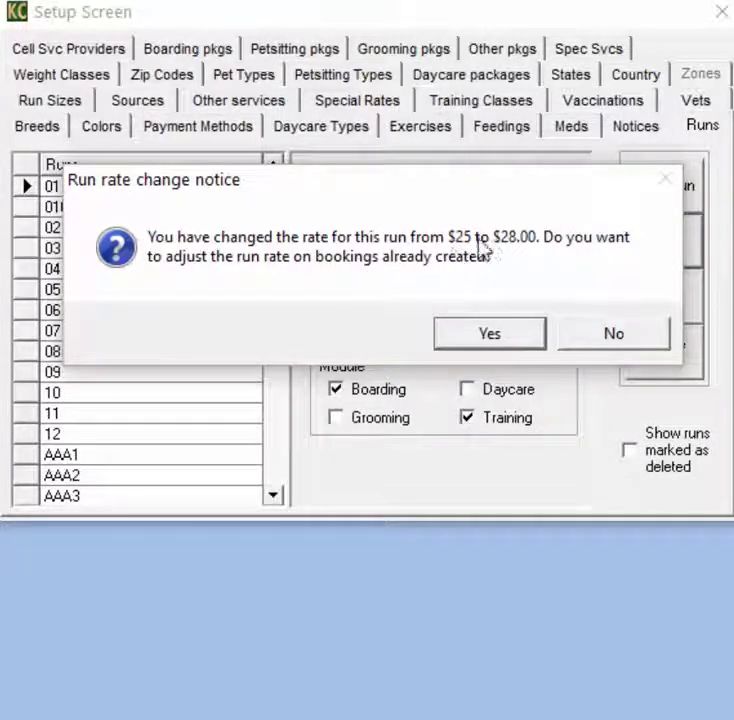
click(494, 343)
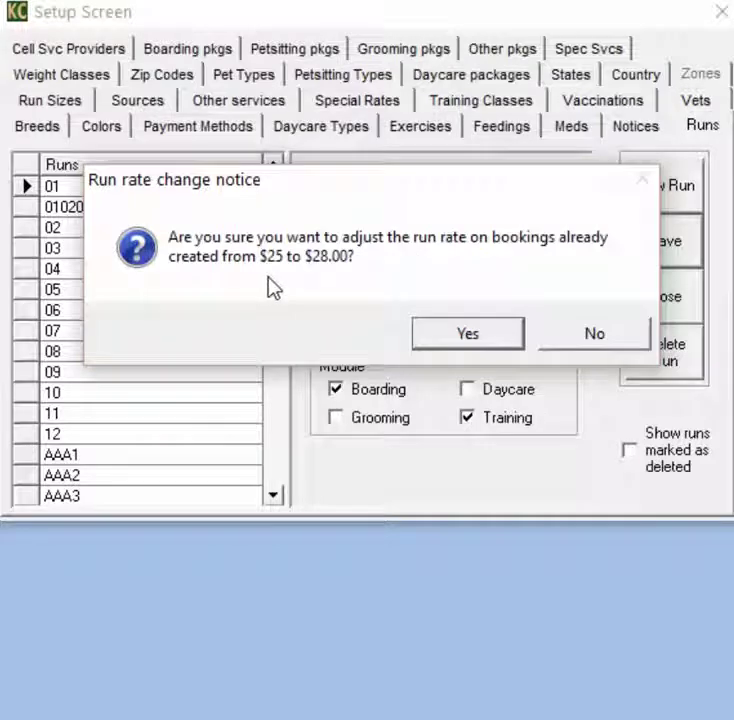
click(461, 337)
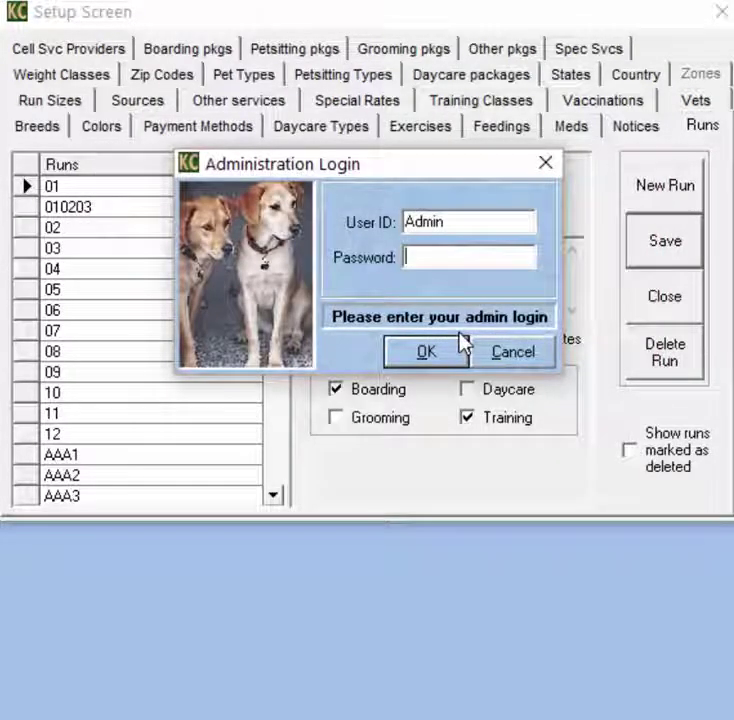
text(******)
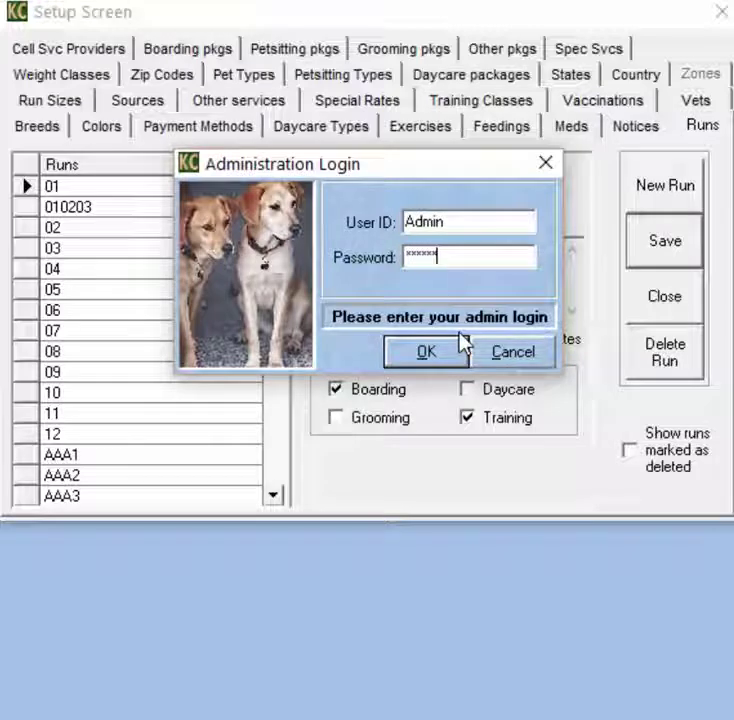
click(460, 341)
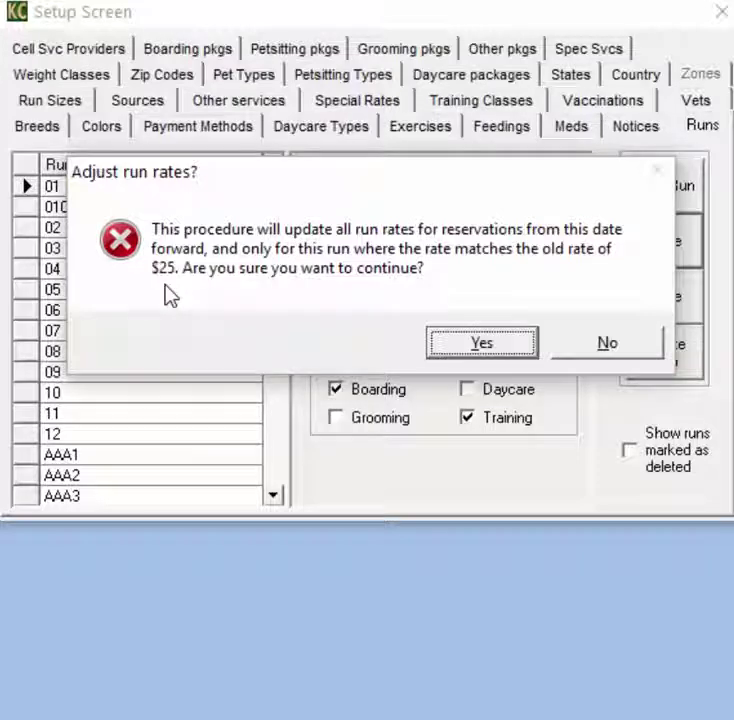
click(626, 349)
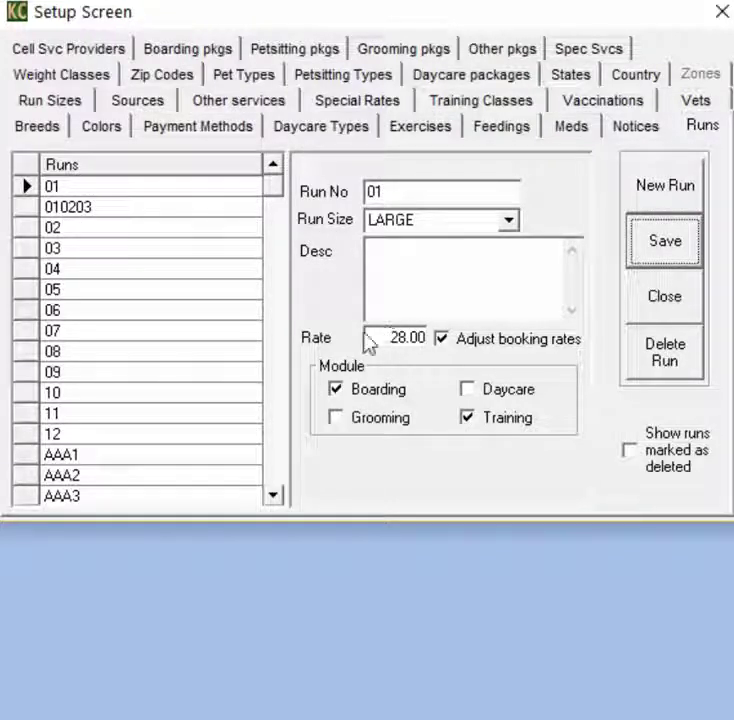
click(670, 308)
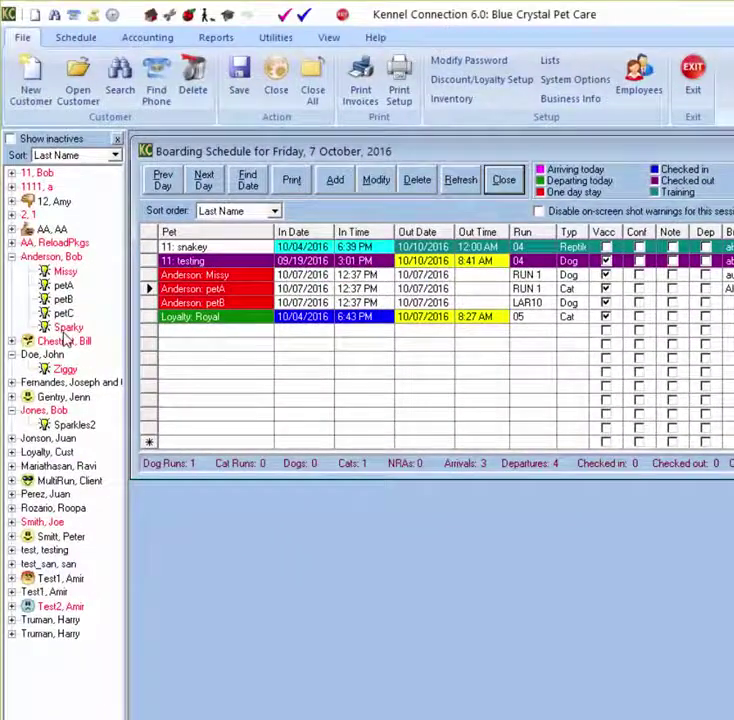
Step: Set the default boarding rate in Sparky's pet record to 30 and save the record
click(64, 327)
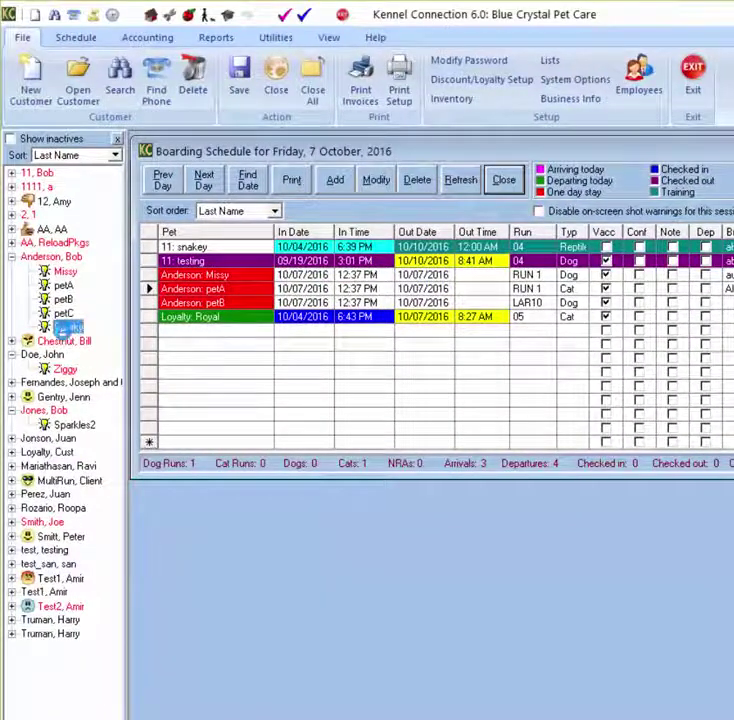
click(701, 501)
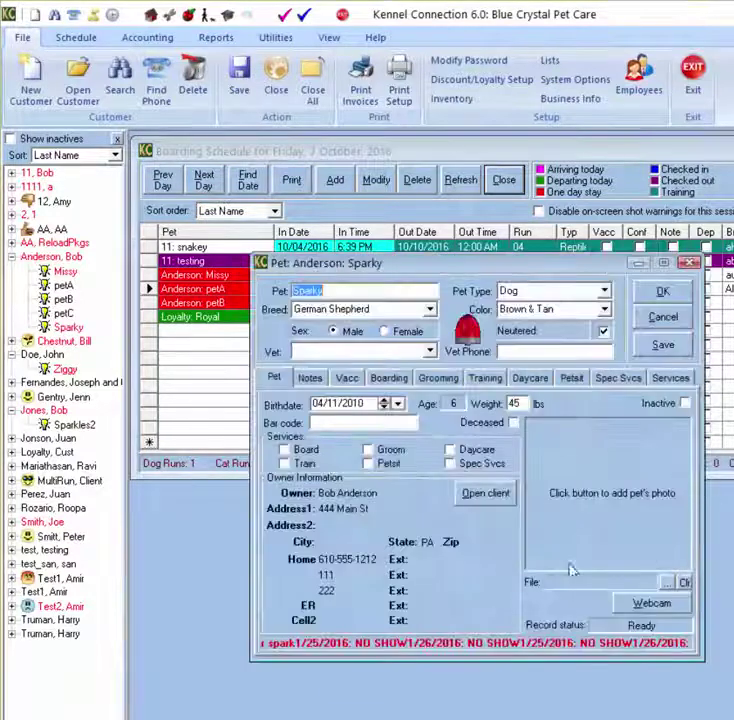
click(383, 379)
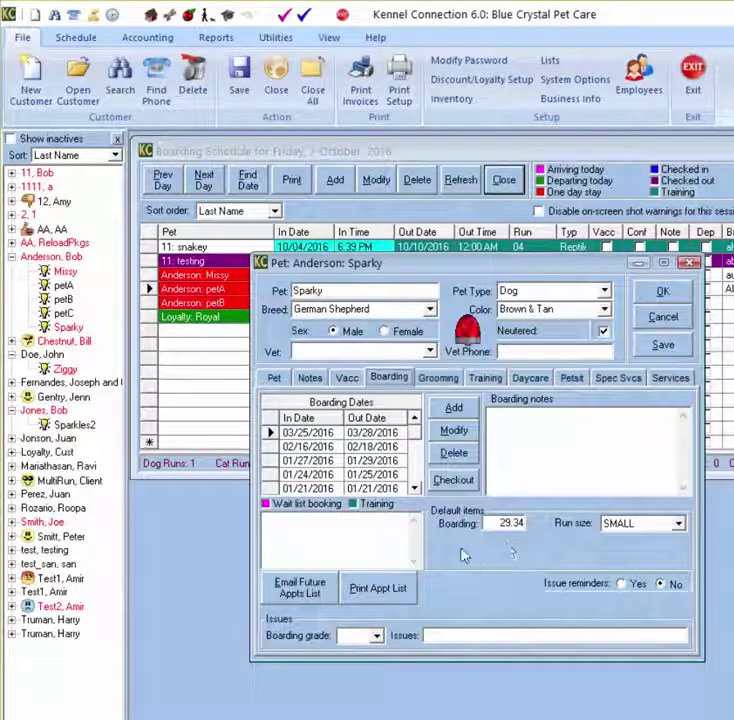
double_click(503, 522)
text(30)
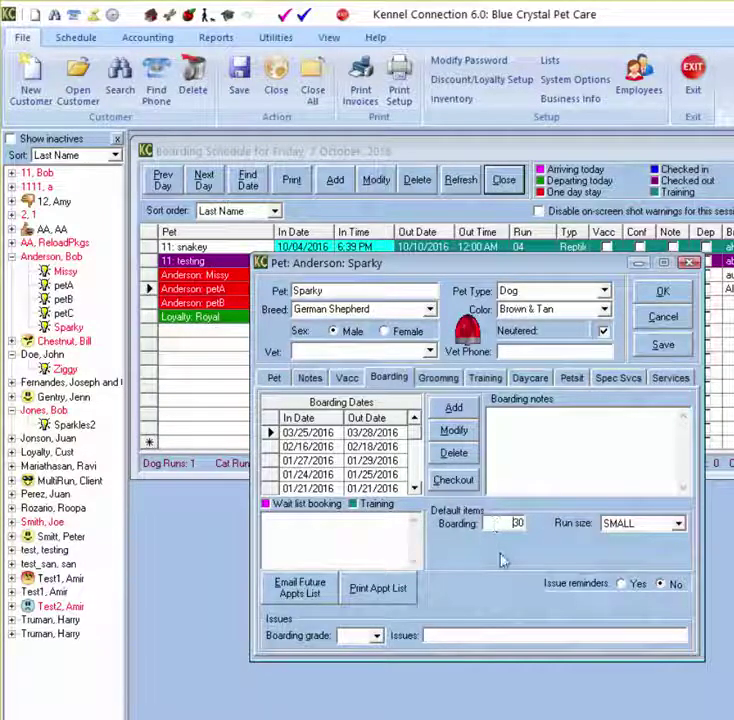
click(530, 533)
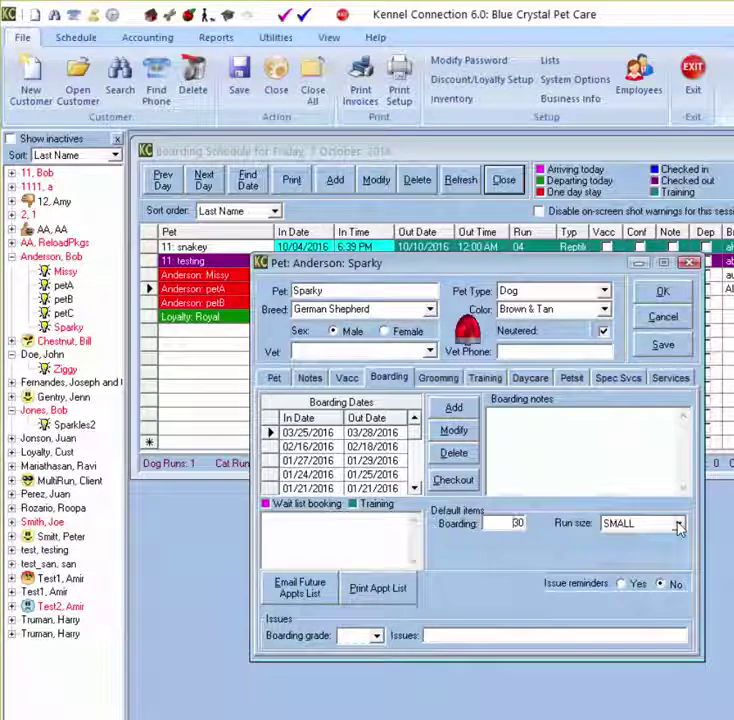
click(673, 296)
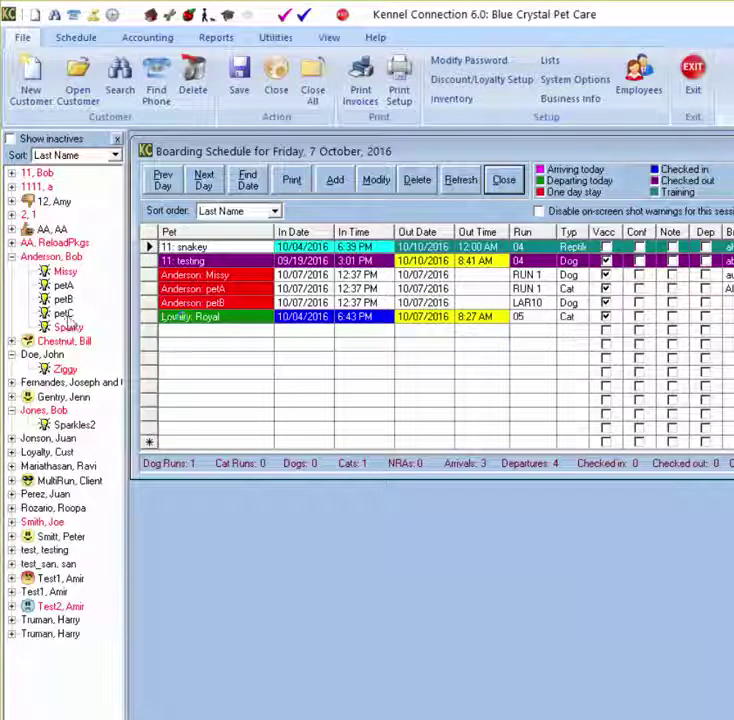
Step: Start a boarding appointment for Sparky on the boarding schedule, dismissing the pet and vaccination warnings
drag(66, 327, 266, 349)
click(722, 497)
click(722, 498)
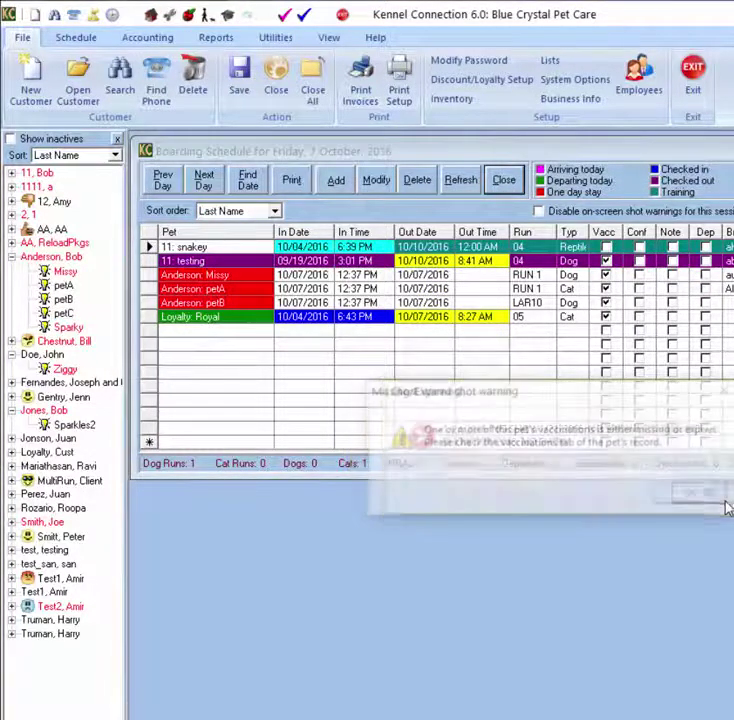
click(706, 490)
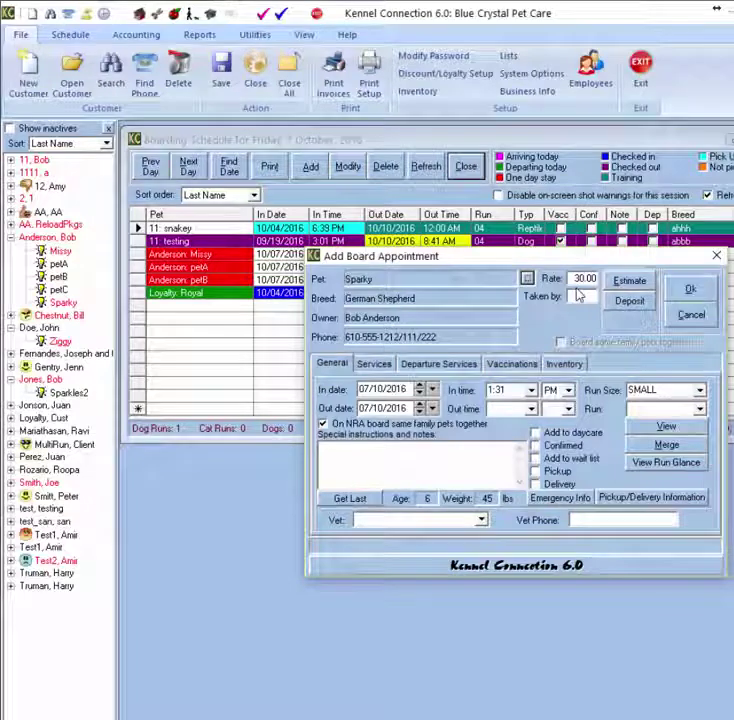
Step: Try the run size "Run Size" and RUN 1 for Sparky's appointment, accepting the run's default rate of 27.00
click(700, 393)
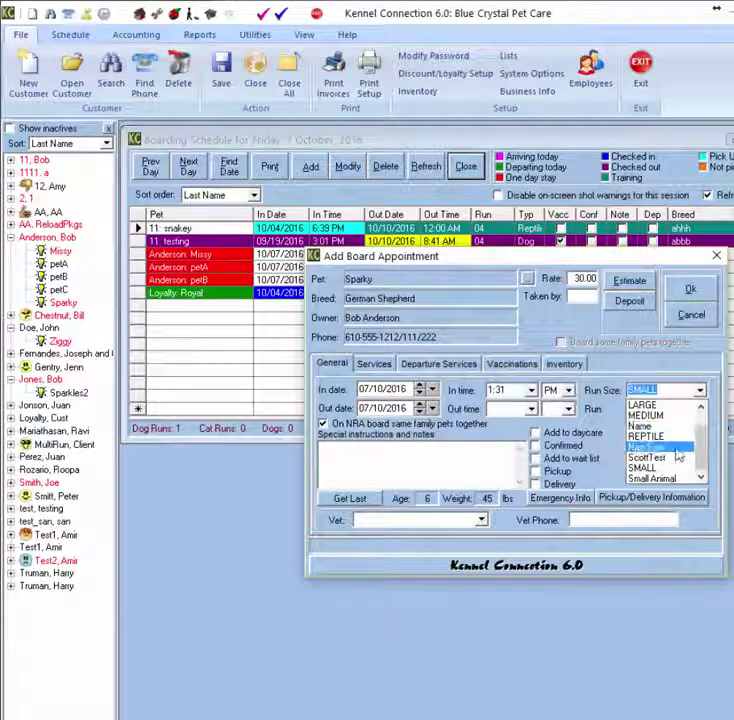
click(665, 447)
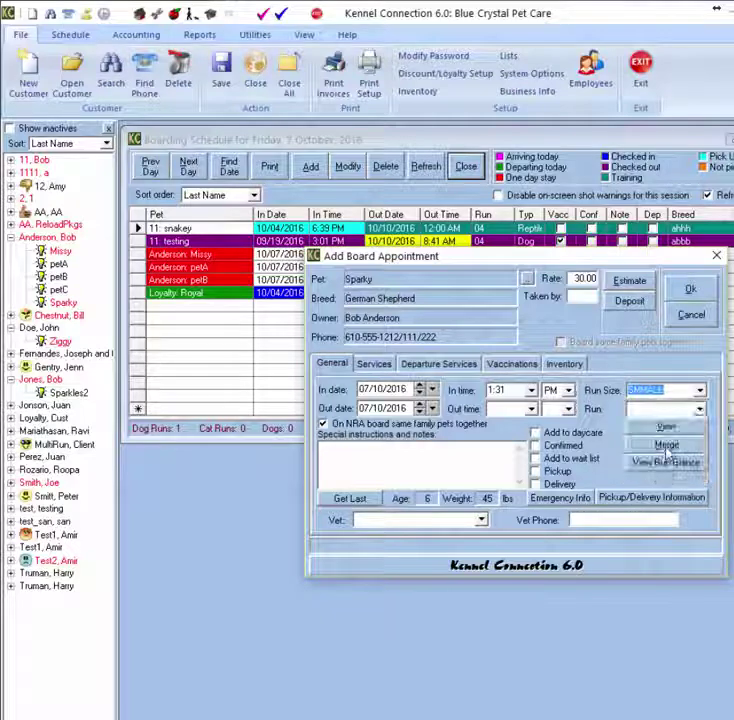
click(701, 410)
click(666, 436)
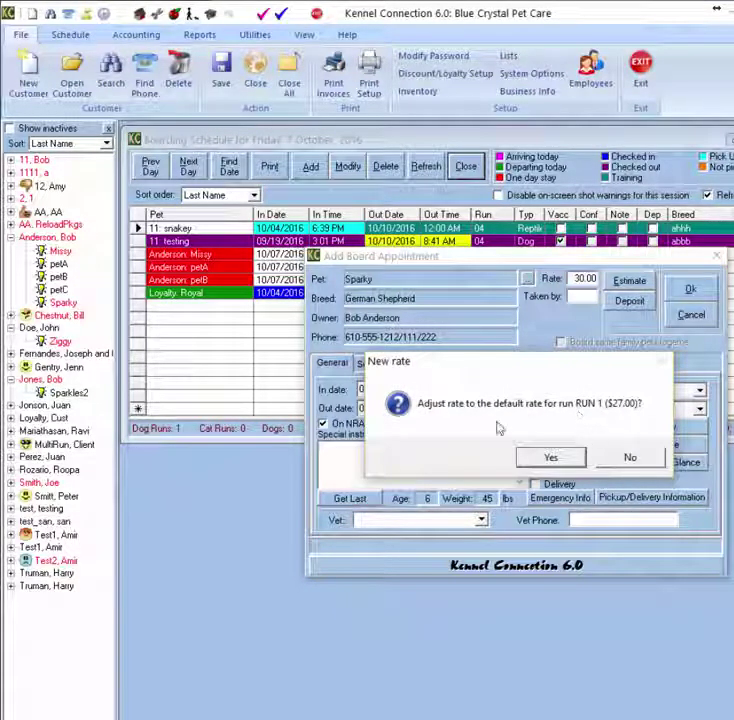
click(550, 457)
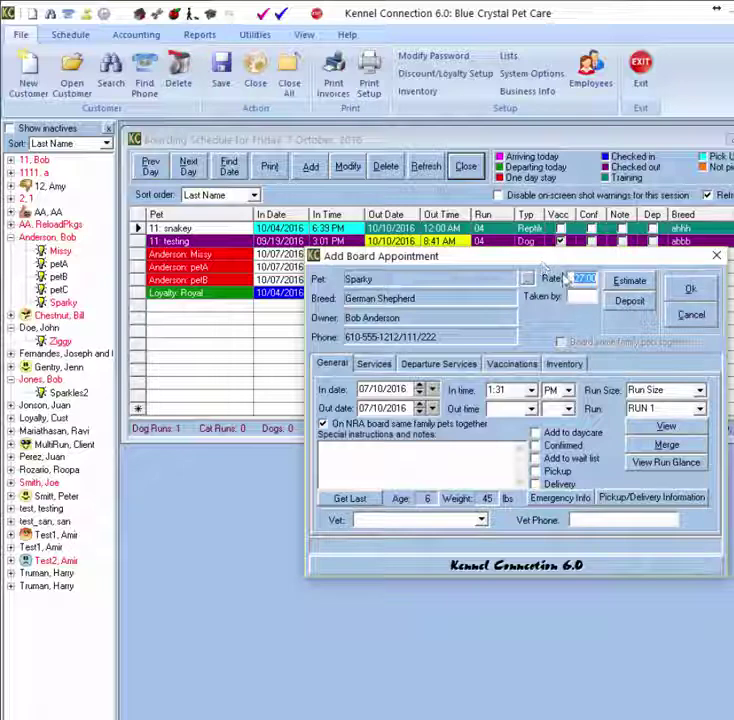
Step: Try overriding the rate of Sparky's appointment with 50, then cancel the appointment
text(50)
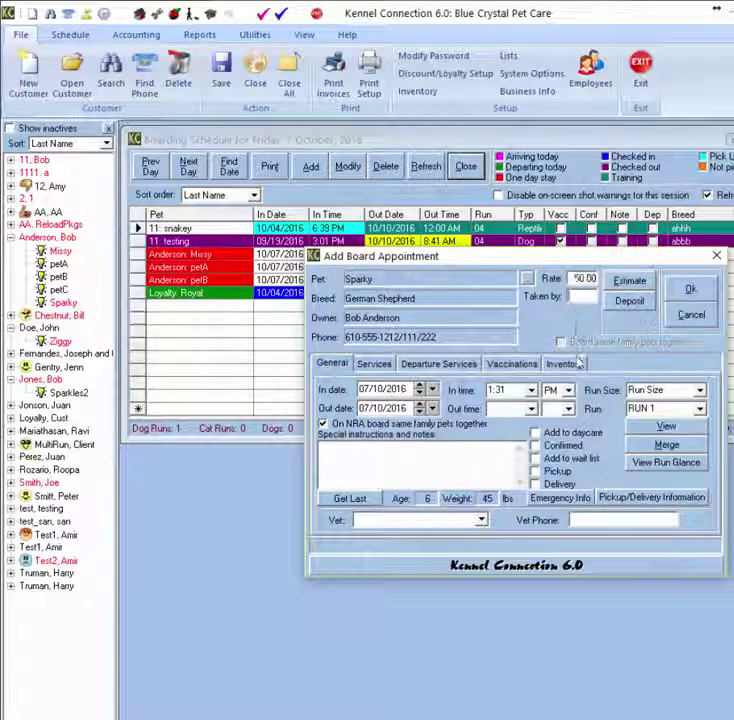
click(691, 290)
click(660, 462)
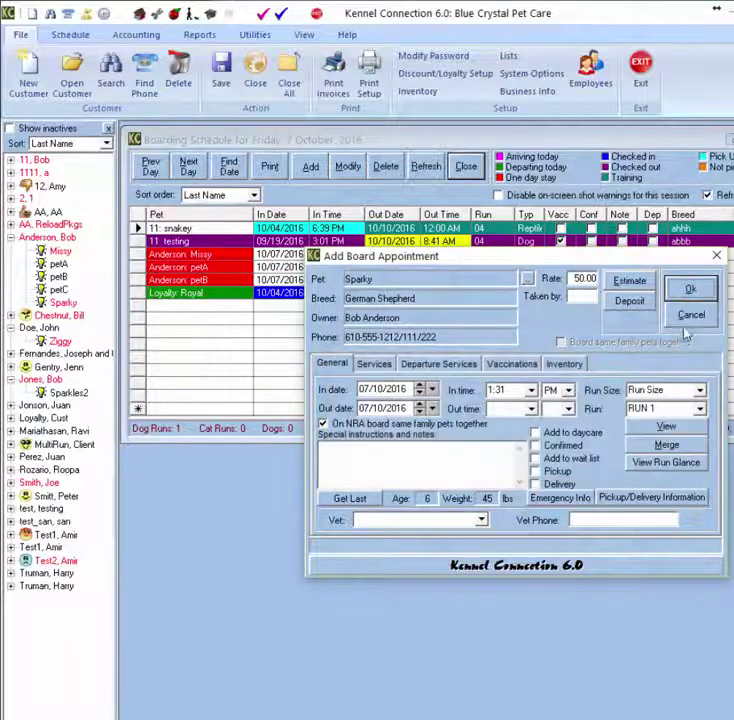
click(691, 315)
click(543, 411)
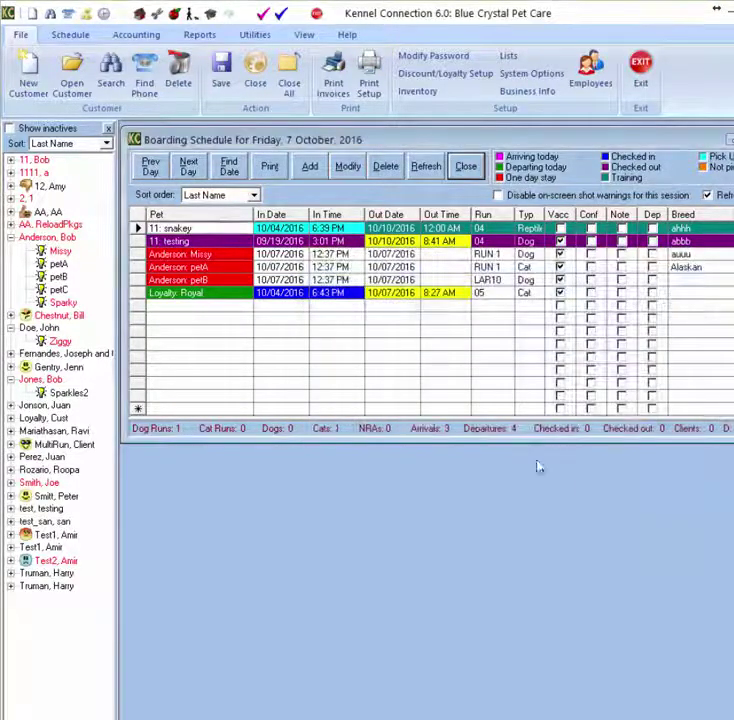
Step: Turn on charging by run rate in the boarding system options and save the options
click(520, 78)
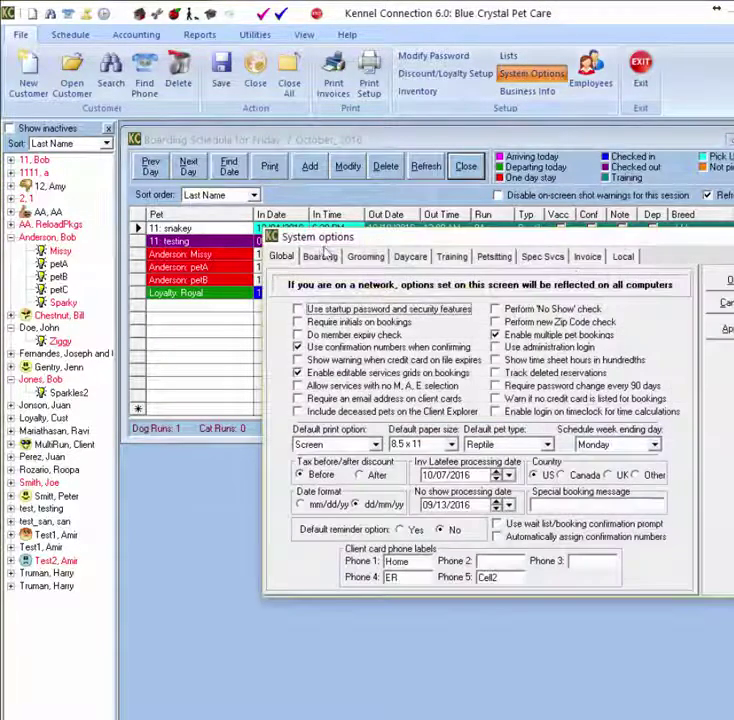
click(316, 256)
click(313, 315)
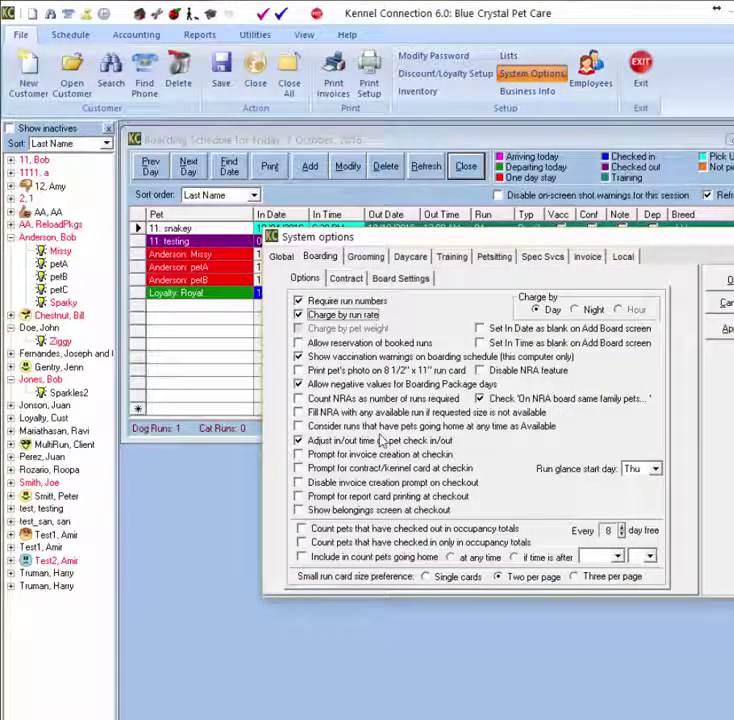
click(726, 282)
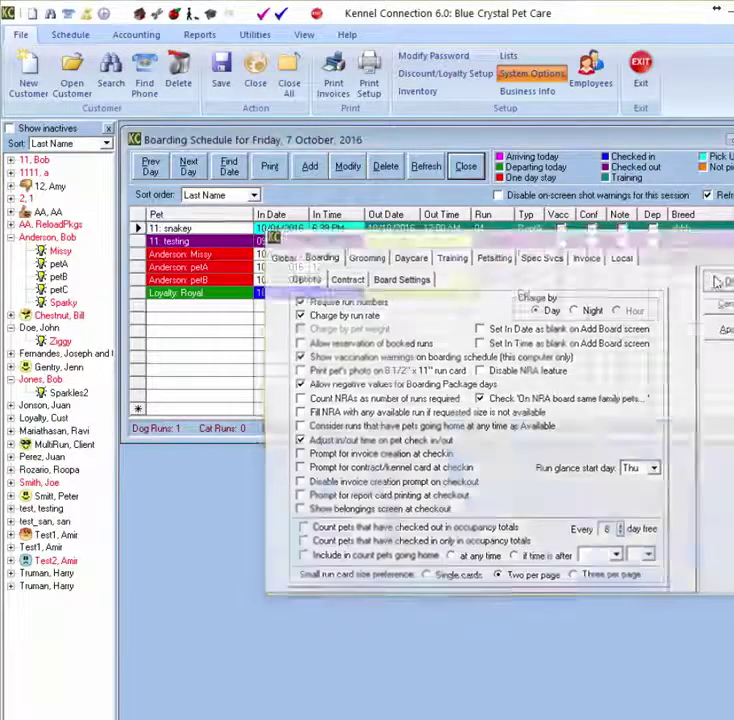
Step: Try to save a boarding appointment for Sparky without choosing a run, then cancel the appointment
drag(60, 304, 288, 324)
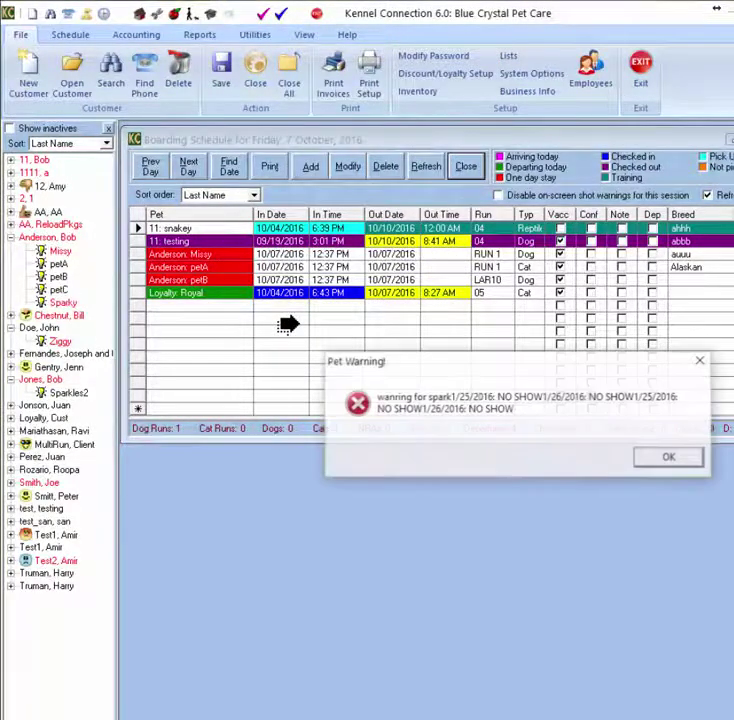
click(668, 457)
click(640, 410)
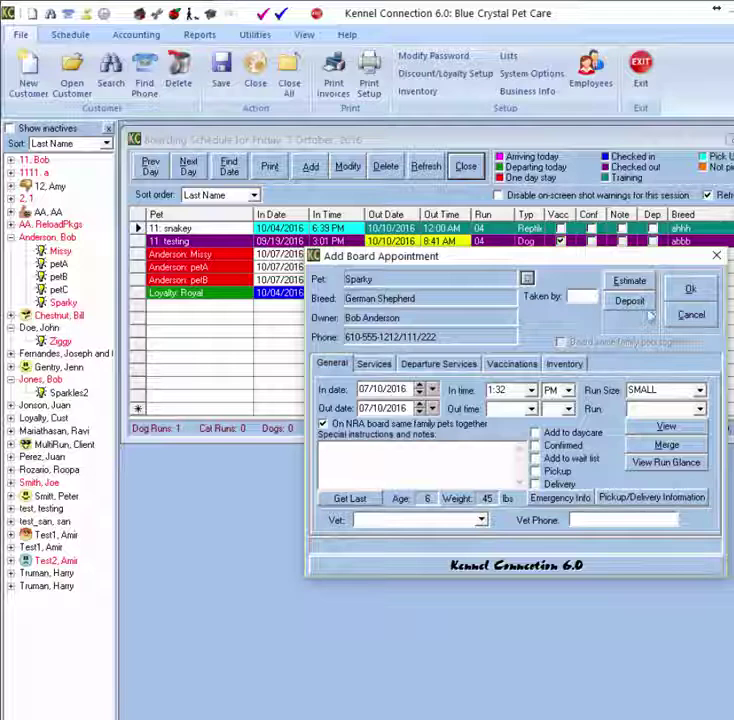
click(690, 289)
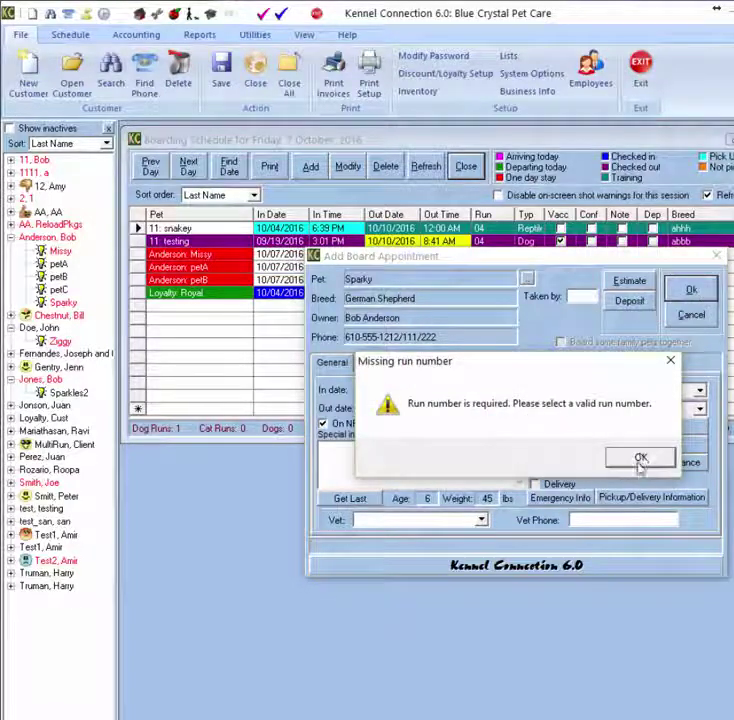
click(640, 459)
click(690, 318)
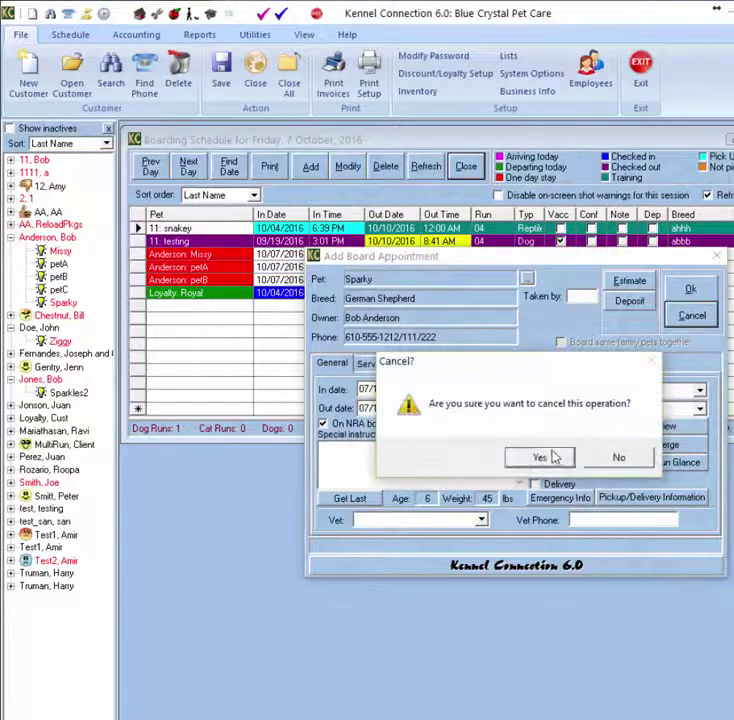
click(550, 457)
Step: Turn off charging by run rate in the boarding system options, accept the notification and save the options
click(515, 75)
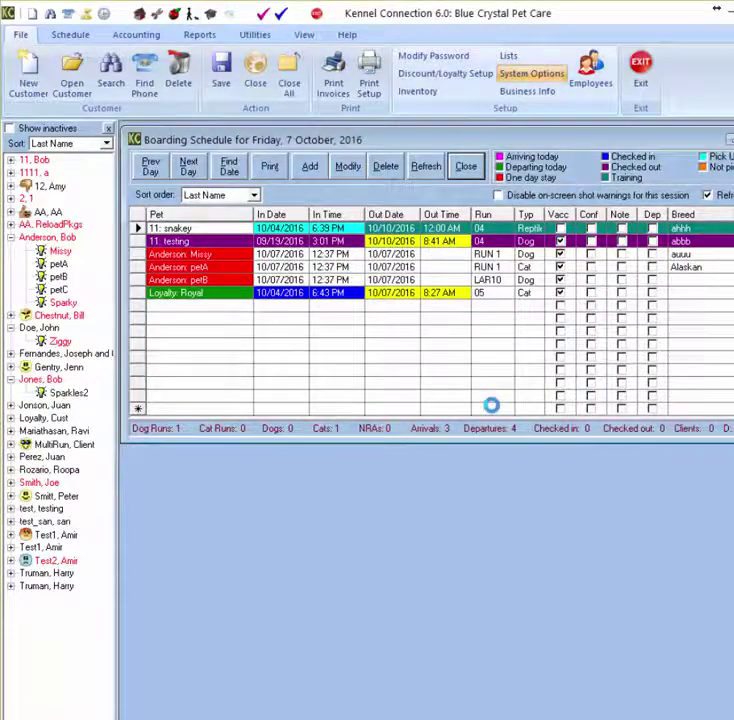
click(321, 257)
click(299, 314)
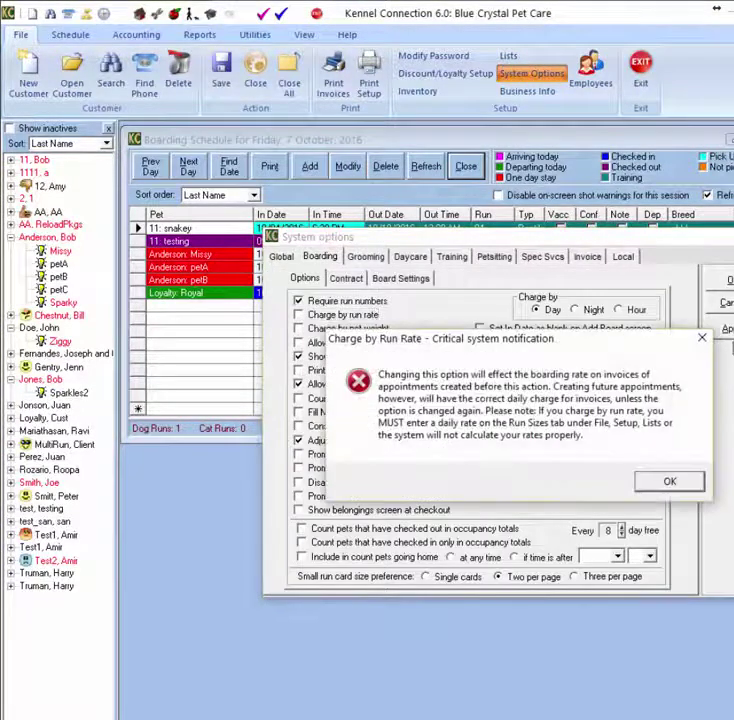
click(670, 480)
click(727, 281)
Step: Review the run size rates and additional-pet special rates in the setup lists, then close the setup
click(509, 56)
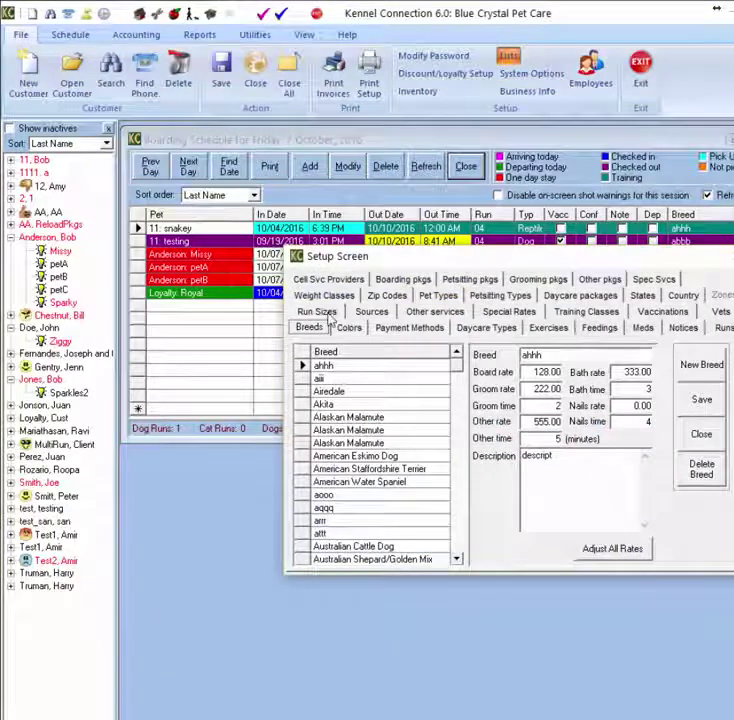
click(322, 313)
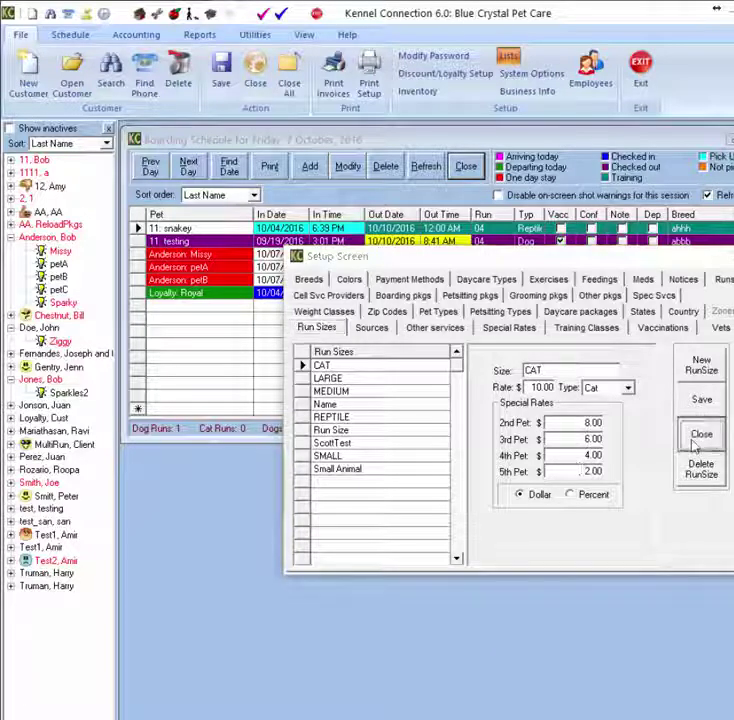
click(700, 432)
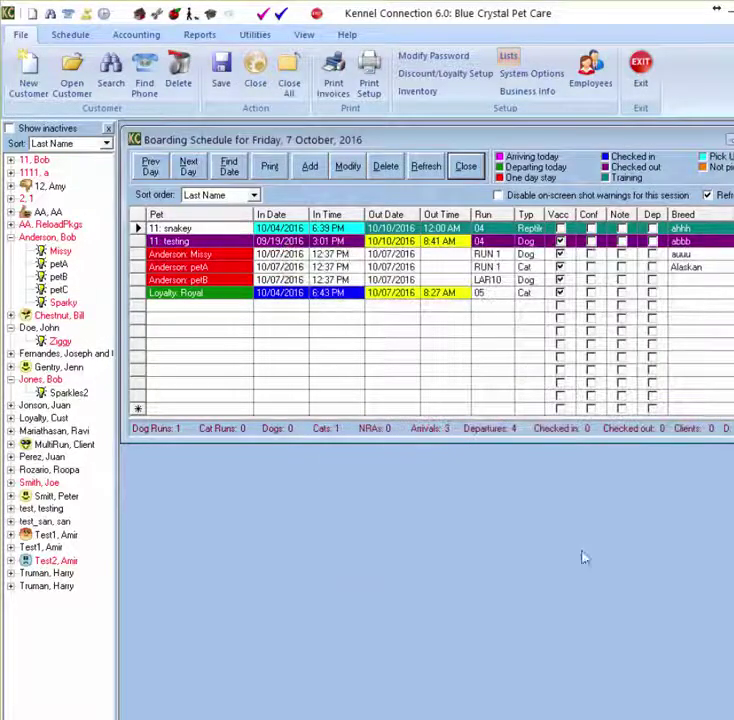
Step: Start one boarding appointment for petC and Sparky from their customer's record, accepting the vaccination and pet warnings
click(50, 240)
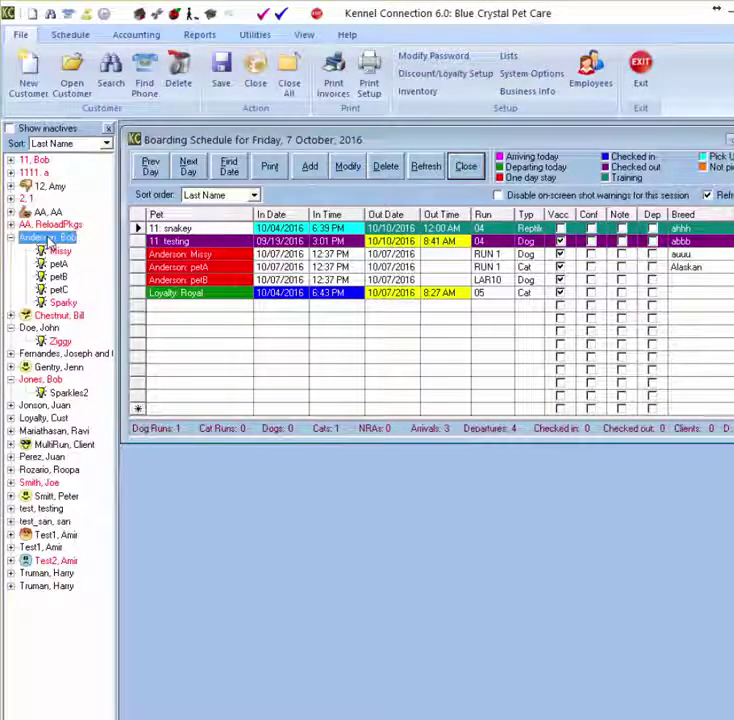
drag(47, 240, 258, 332)
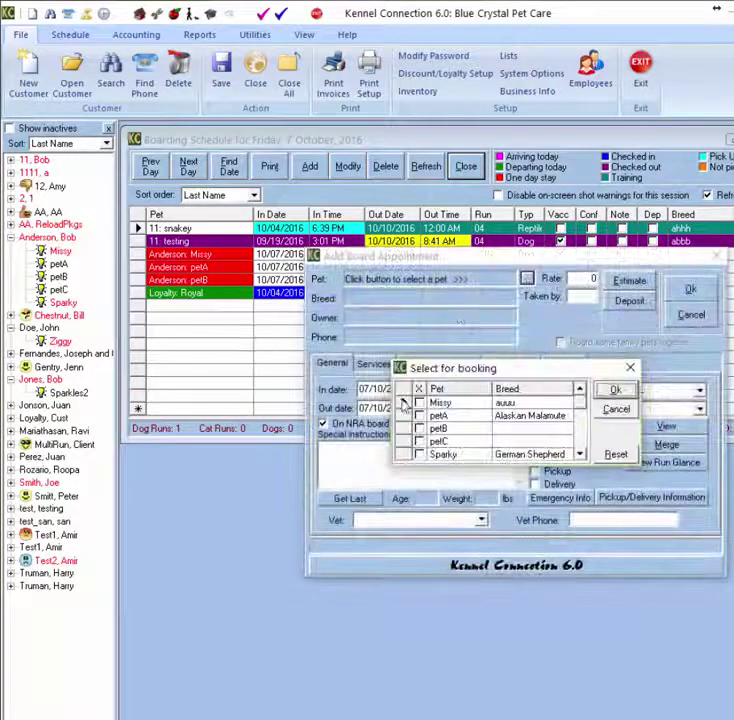
click(419, 441)
click(419, 454)
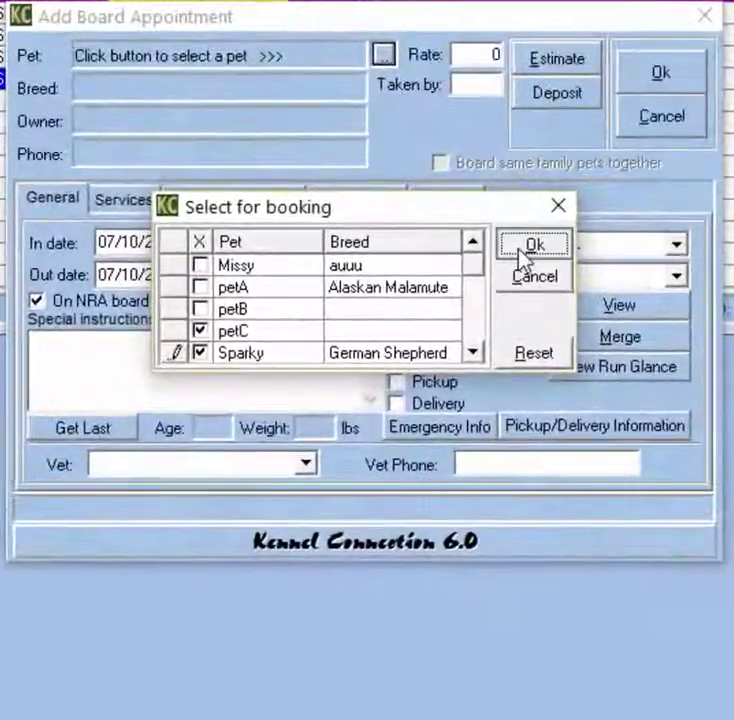
click(522, 248)
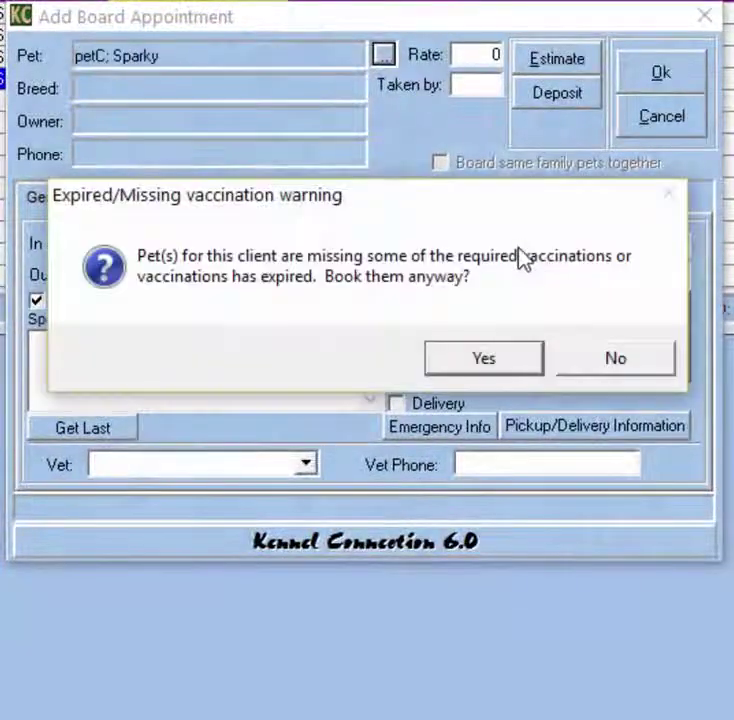
click(465, 368)
click(640, 362)
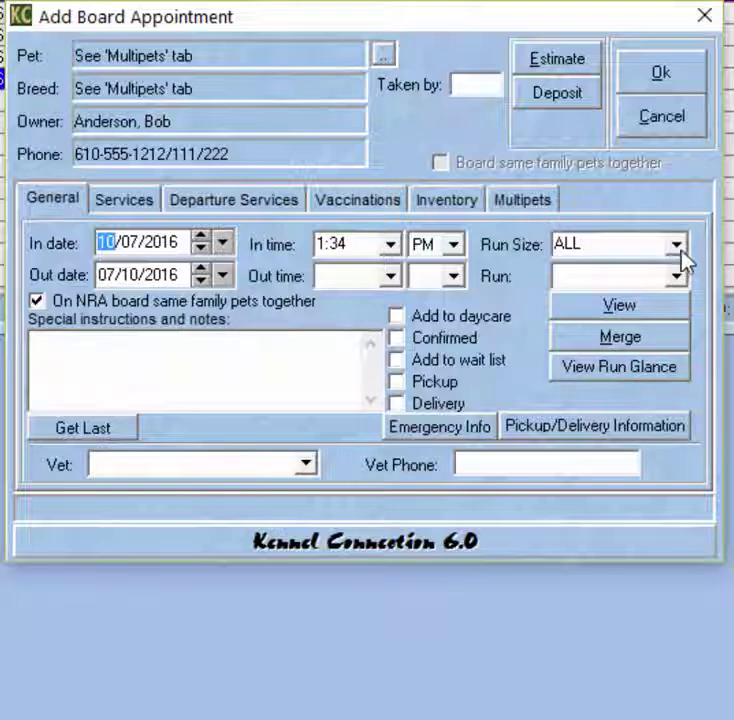
Step: Choose the run size "Run Size" and RUN 1 for the two-pet appointment, accepting the prompt
click(642, 250)
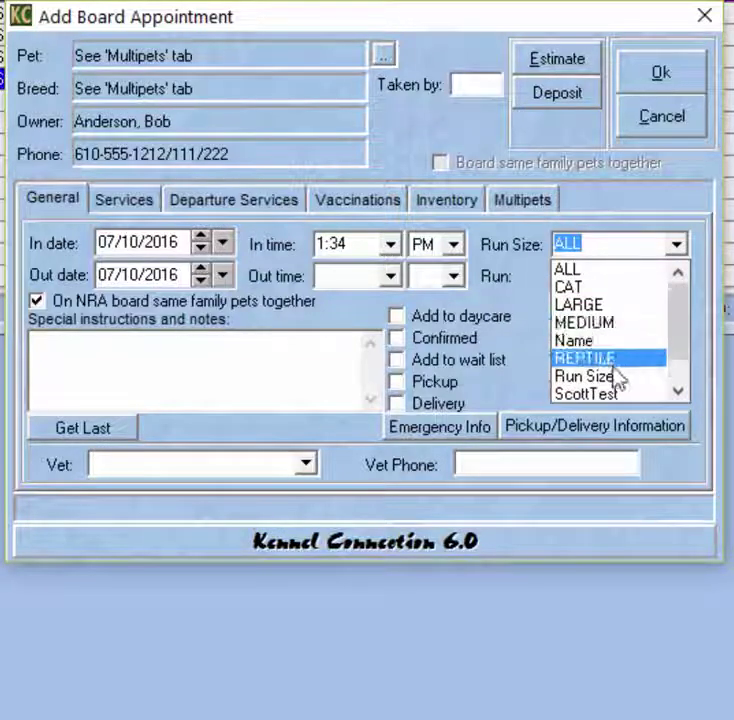
click(605, 376)
click(677, 277)
click(598, 316)
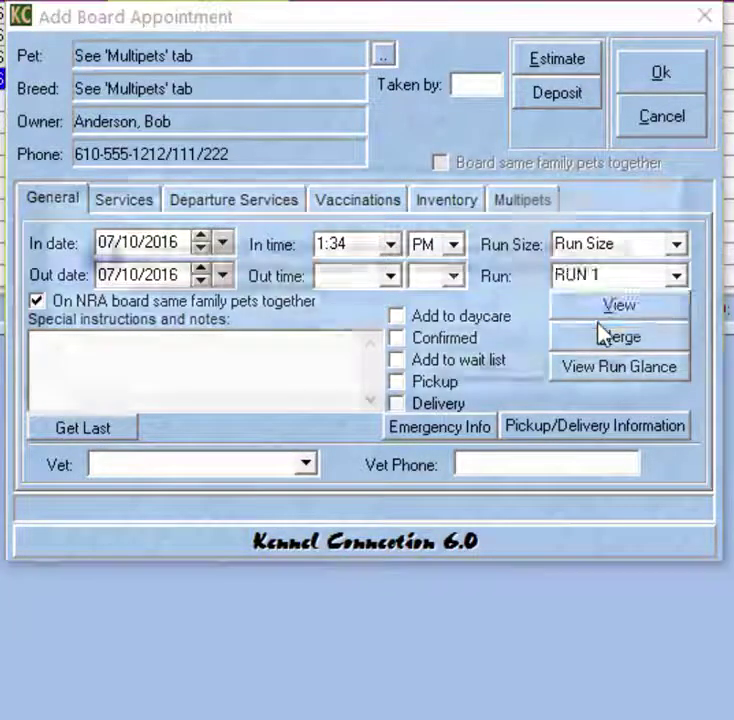
click(525, 370)
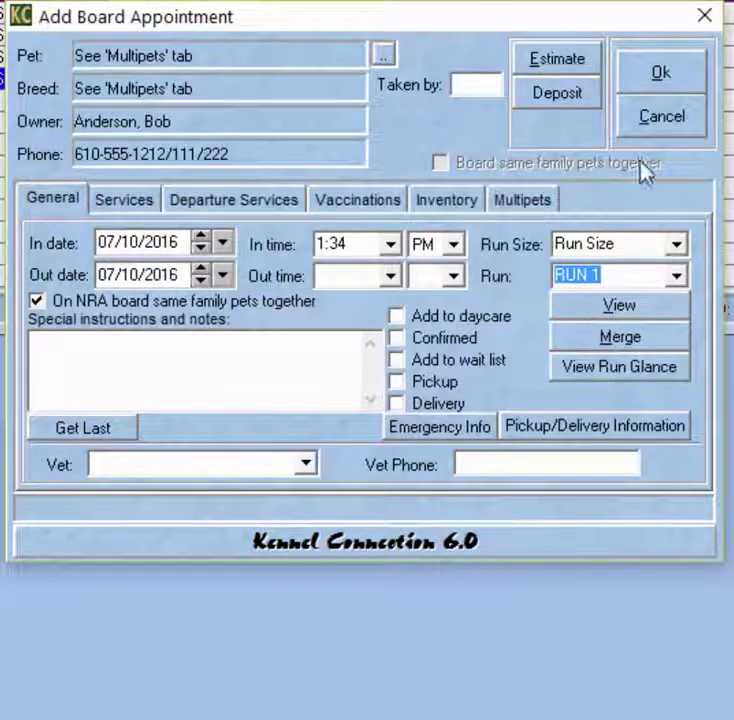
Step: Assign petC to run SA-02 in the appointment's list of individual pets
click(506, 193)
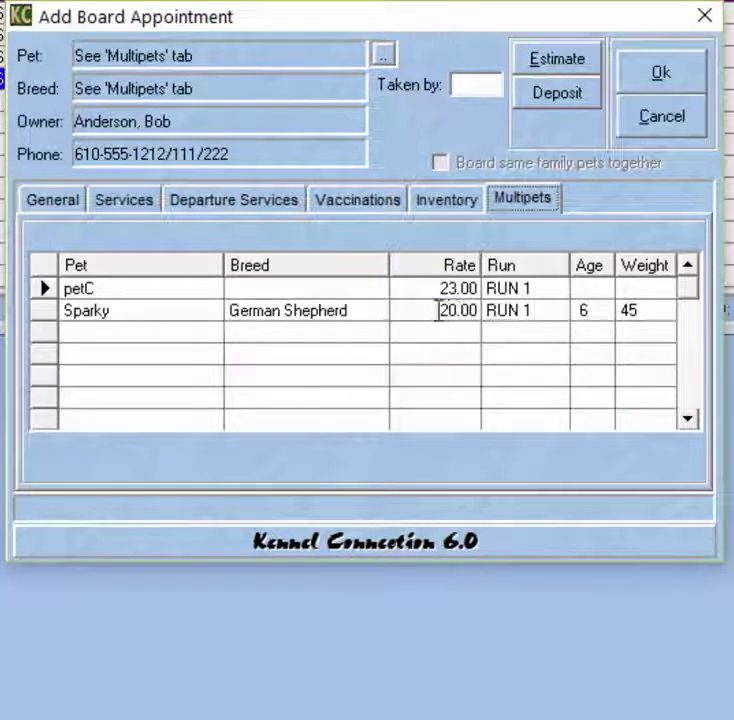
click(559, 288)
click(557, 289)
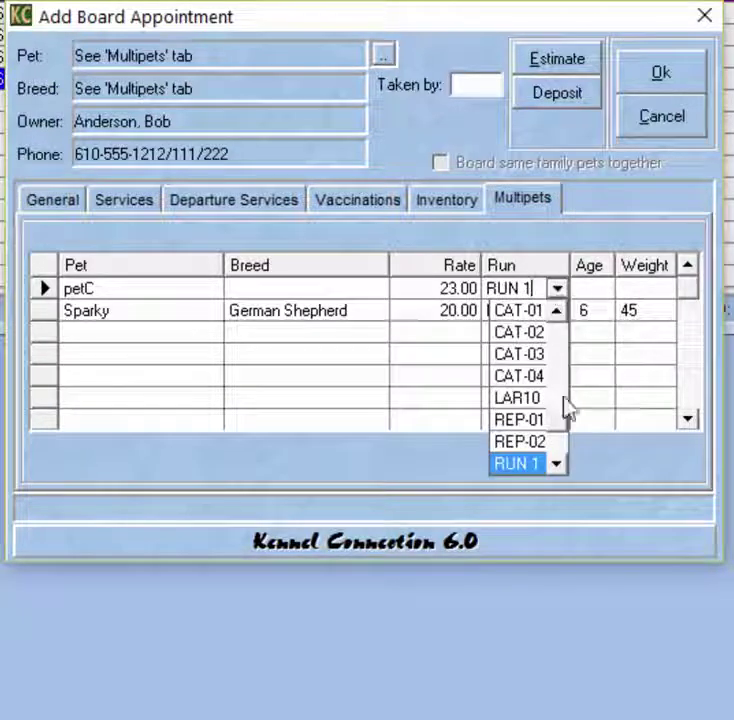
click(557, 464)
click(557, 464)
click(534, 466)
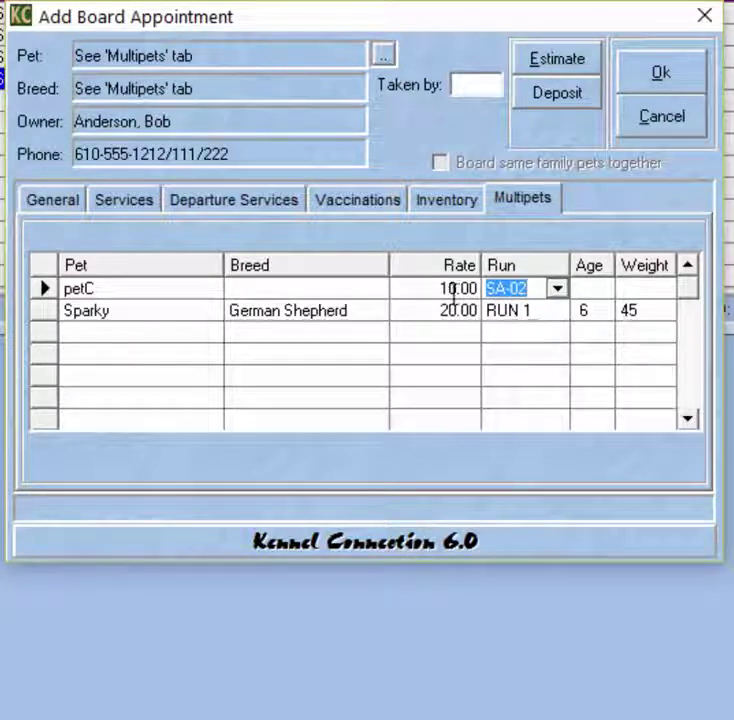
Step: Try assigning Sparky to the same run as petC, SA-02, and compare the two pets' rates
click(550, 312)
click(557, 312)
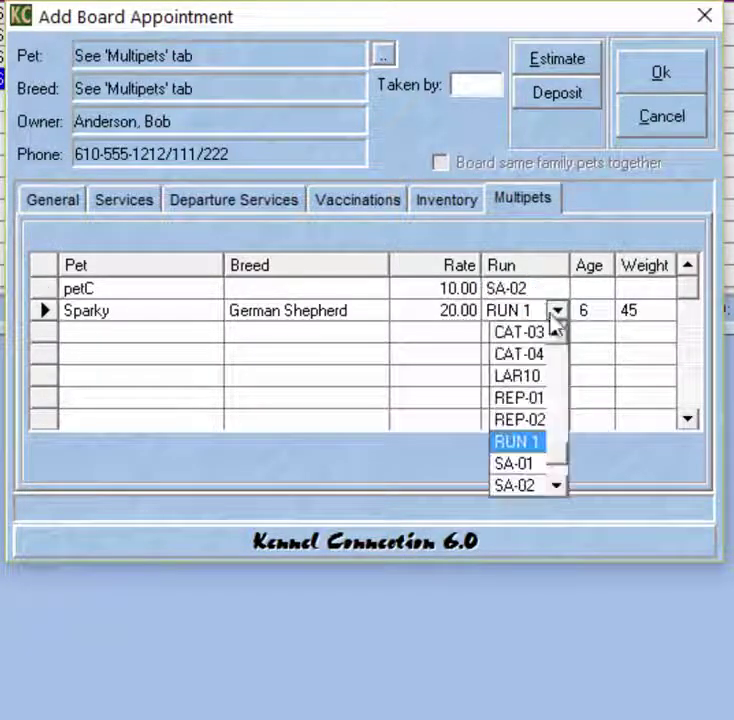
click(534, 486)
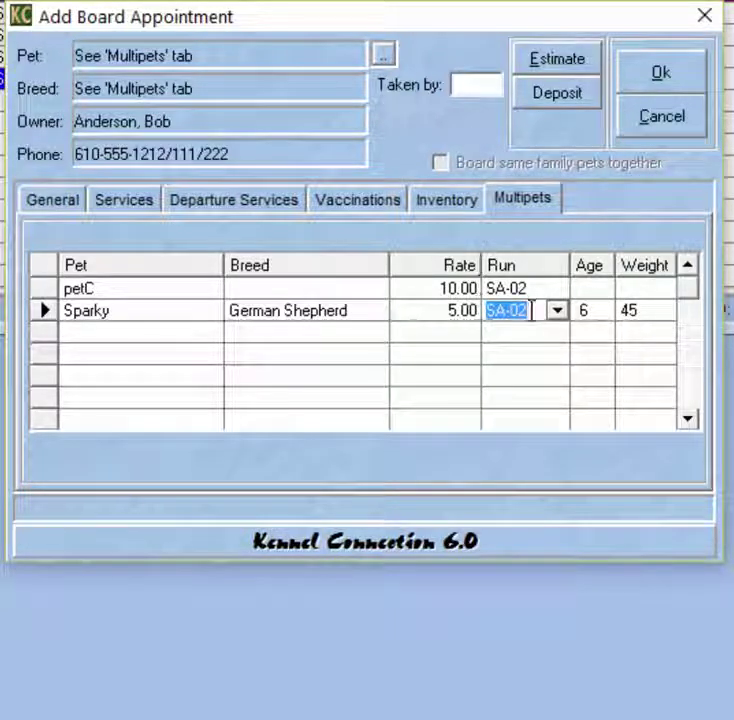
click(464, 288)
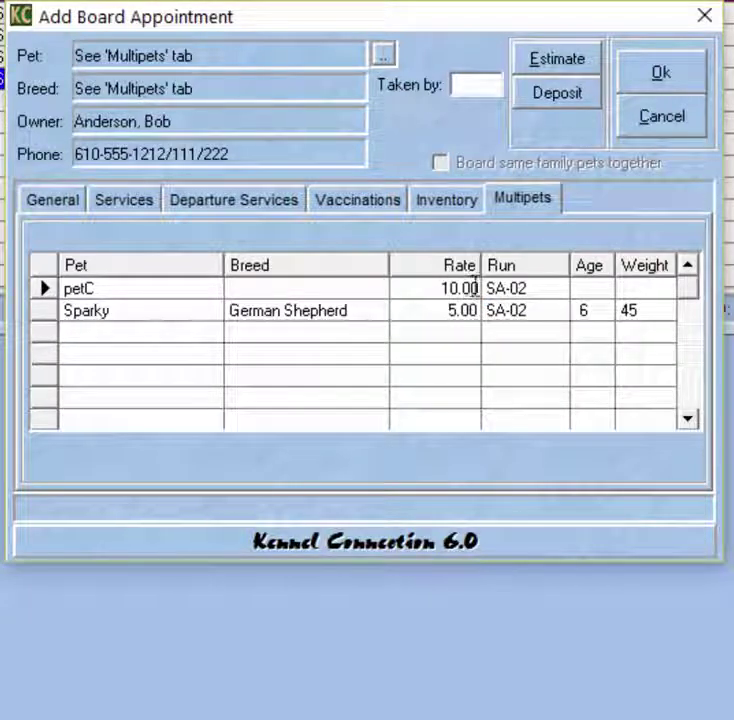
Step: Move Sparky back to RUN 1 and override Sparky's rate with 5
click(557, 311)
click(557, 311)
click(557, 311)
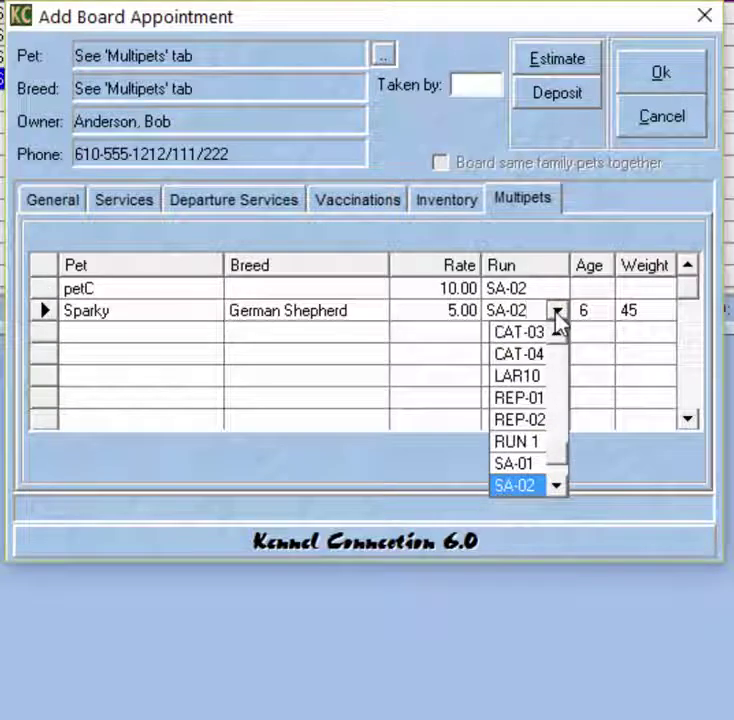
click(512, 442)
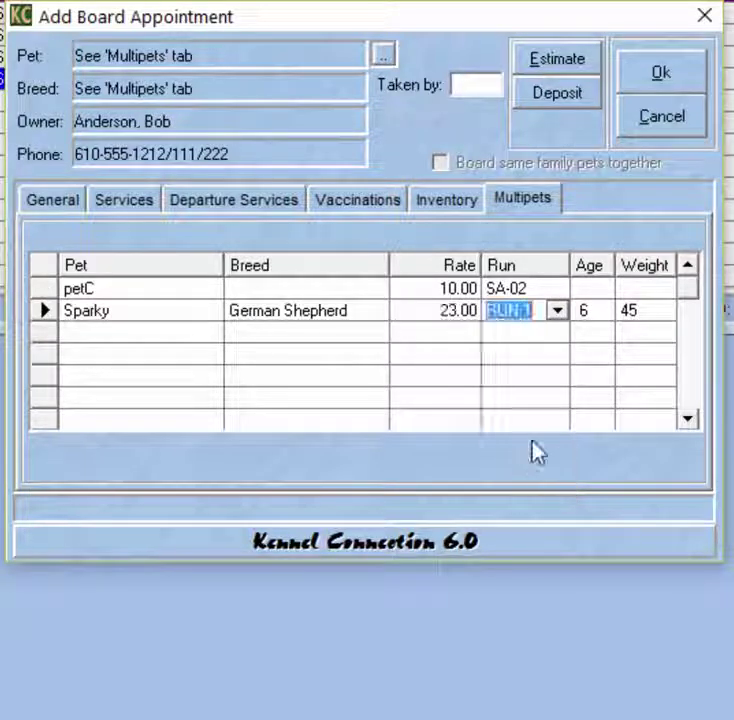
click(440, 316)
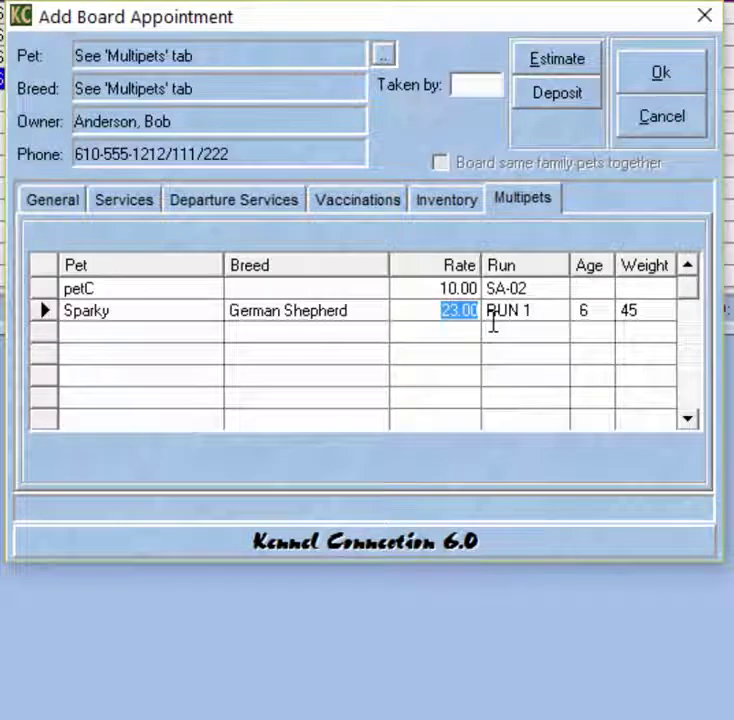
text(5)
click(459, 333)
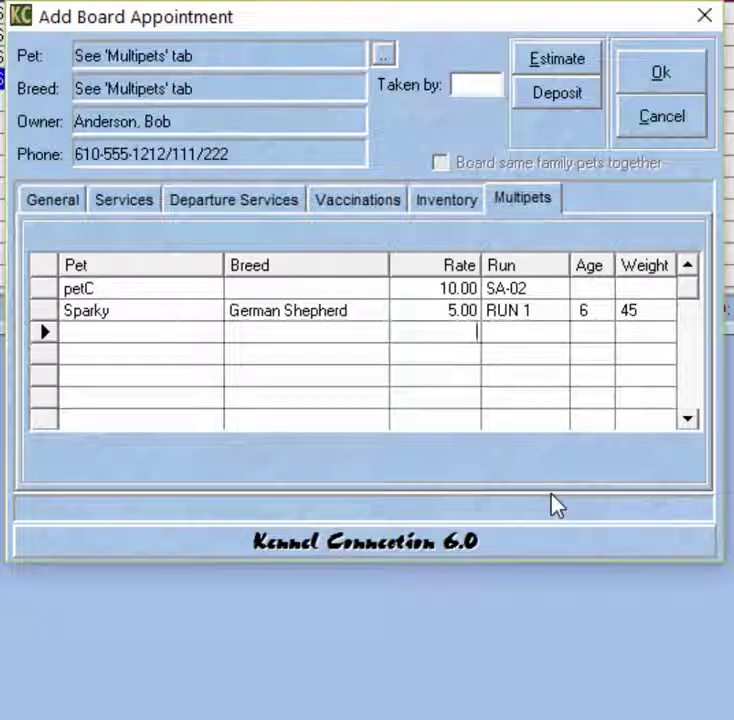
Step: Assign Sparky to run SA-01 with a rate of 5 and save the two-pet appointment
drag(500, 29, 490, 118)
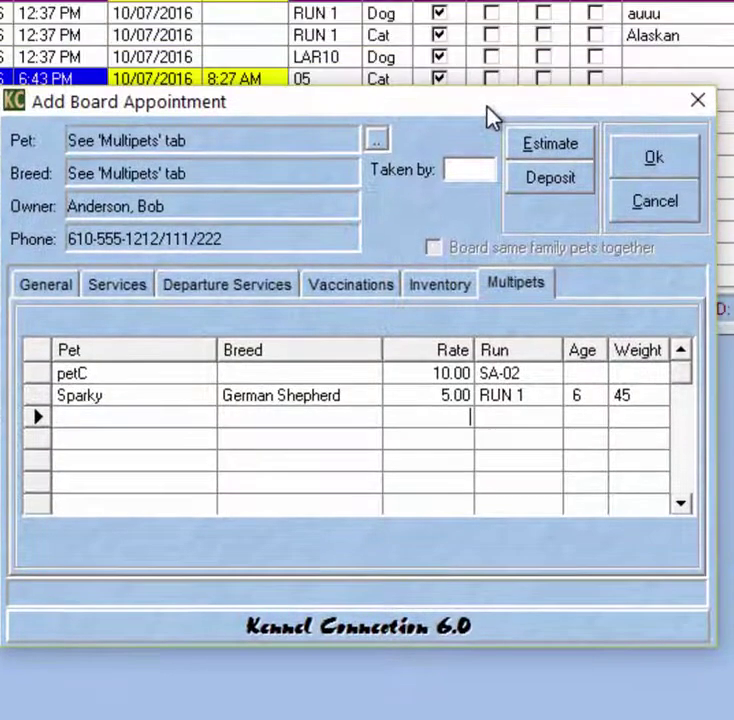
click(550, 396)
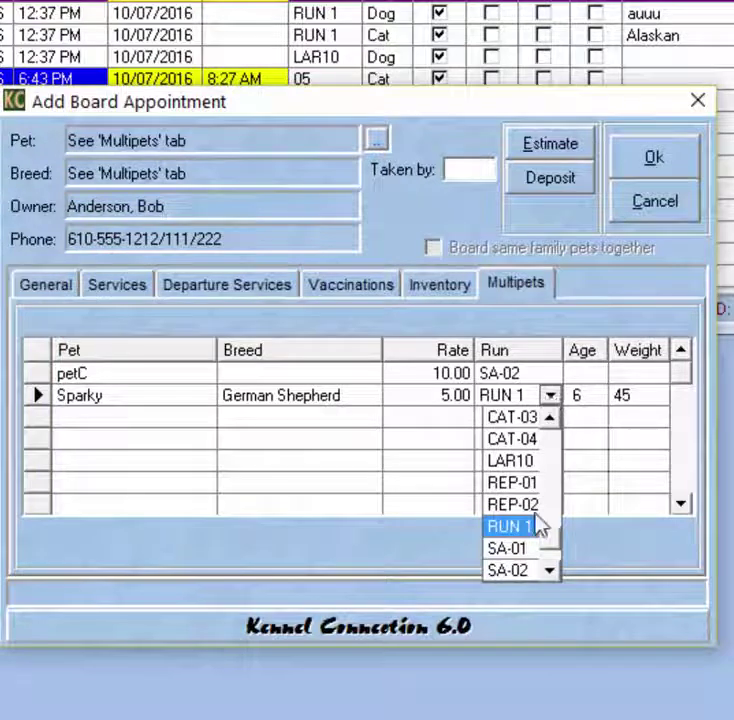
click(512, 549)
click(430, 394)
text(5)
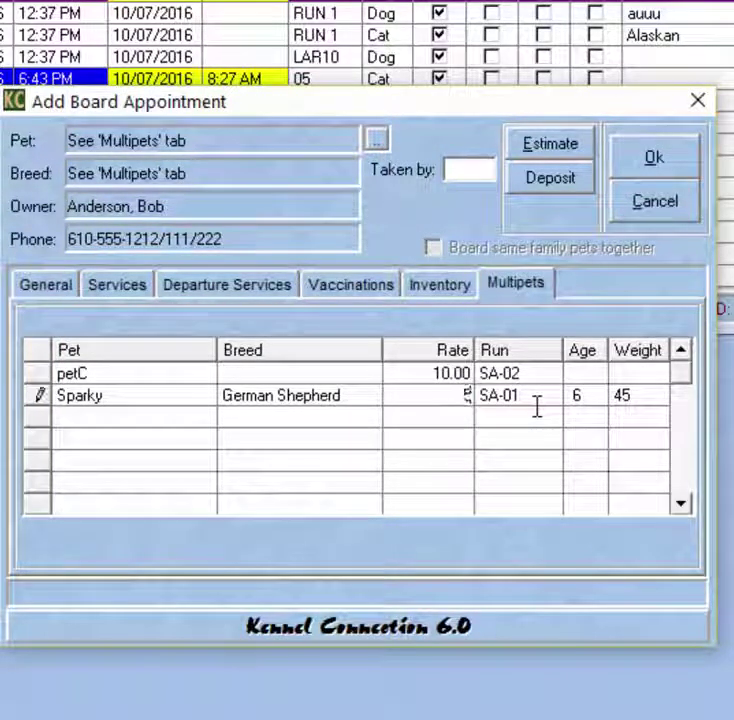
click(442, 414)
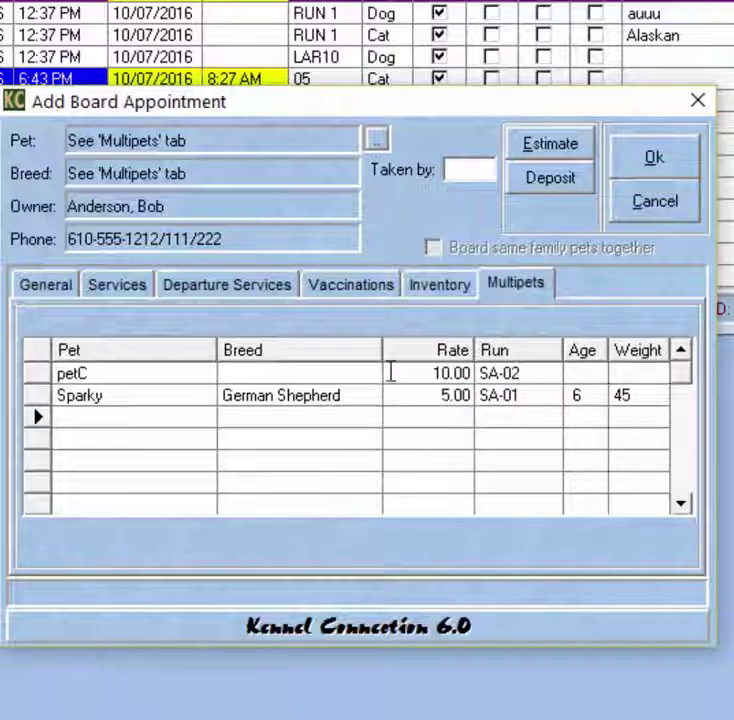
click(654, 165)
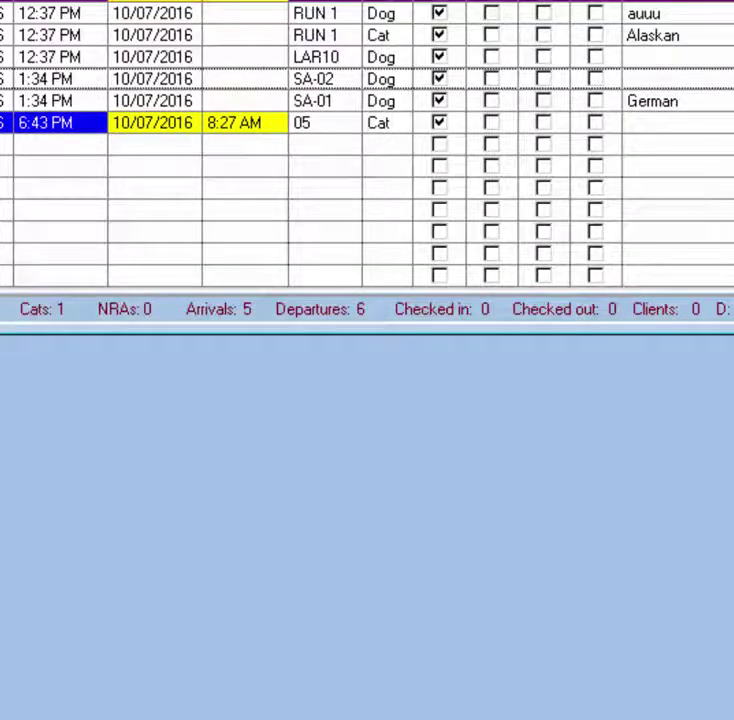
Step: Check the rate and run on petC's saved boarding appointment, then close it
click(658, 359)
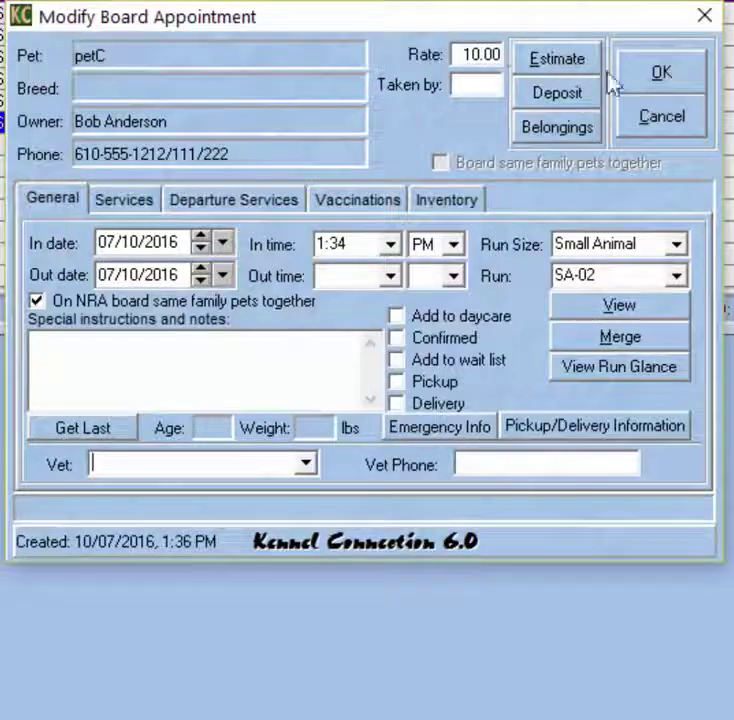
click(665, 72)
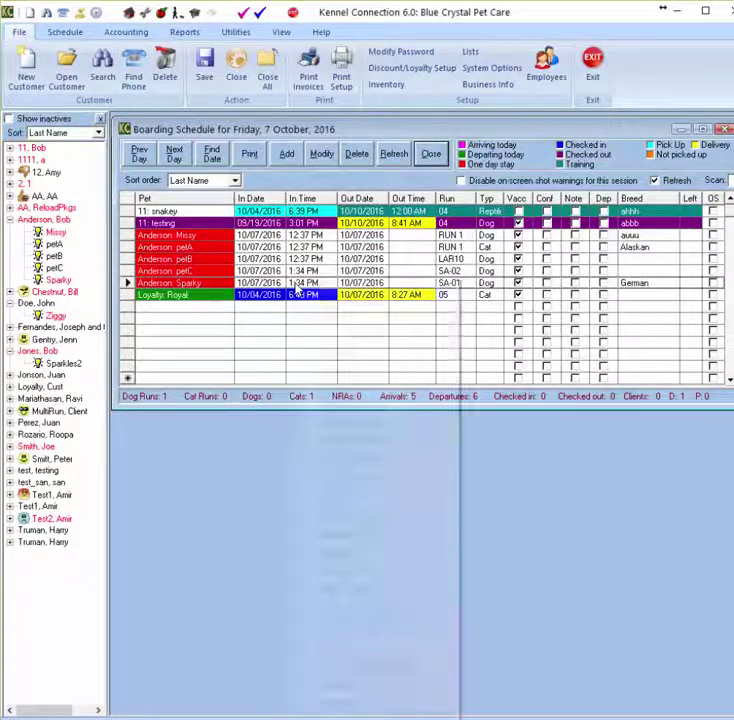
Step: Preview an invoice for Sparky's booking with completed petsits only, check the boarding charges, and cancel the invoice
right_click(296, 286)
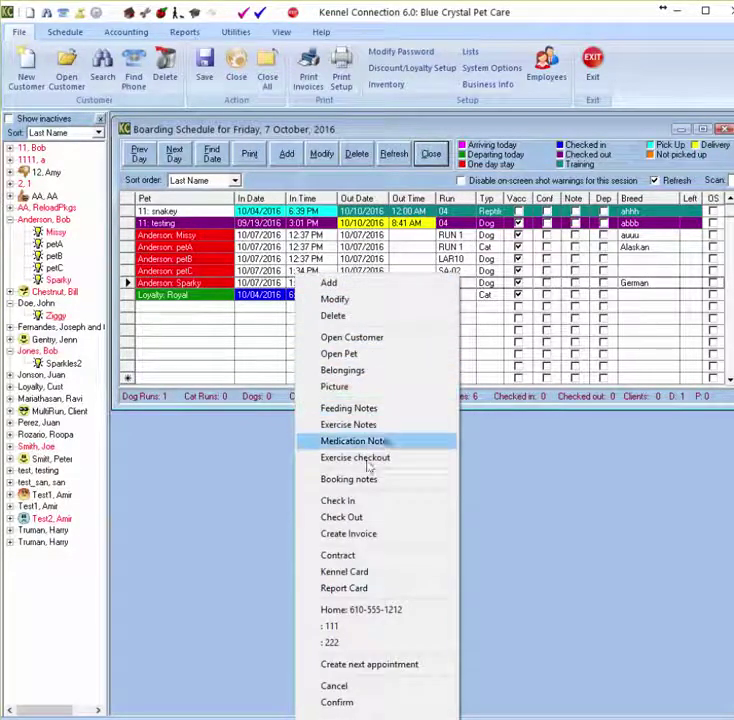
click(338, 535)
click(504, 424)
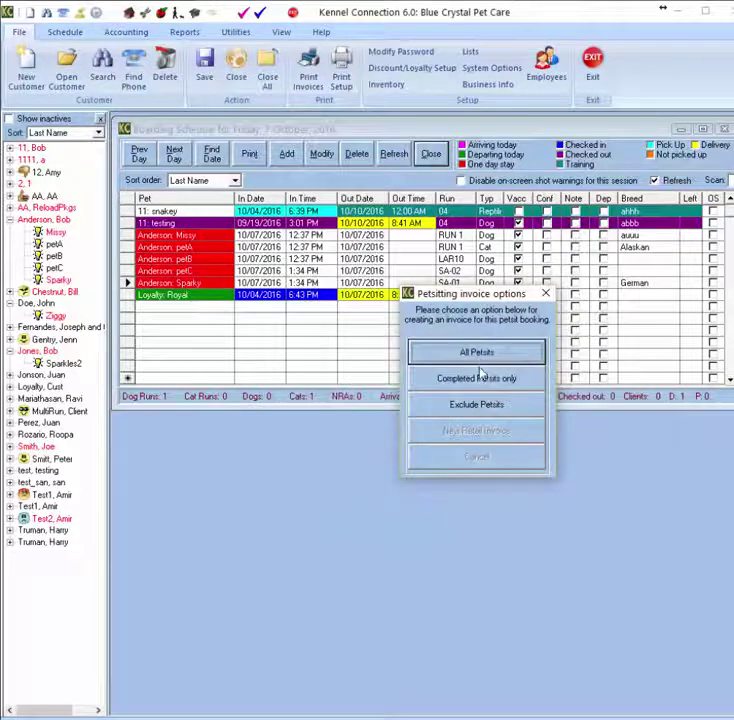
click(442, 378)
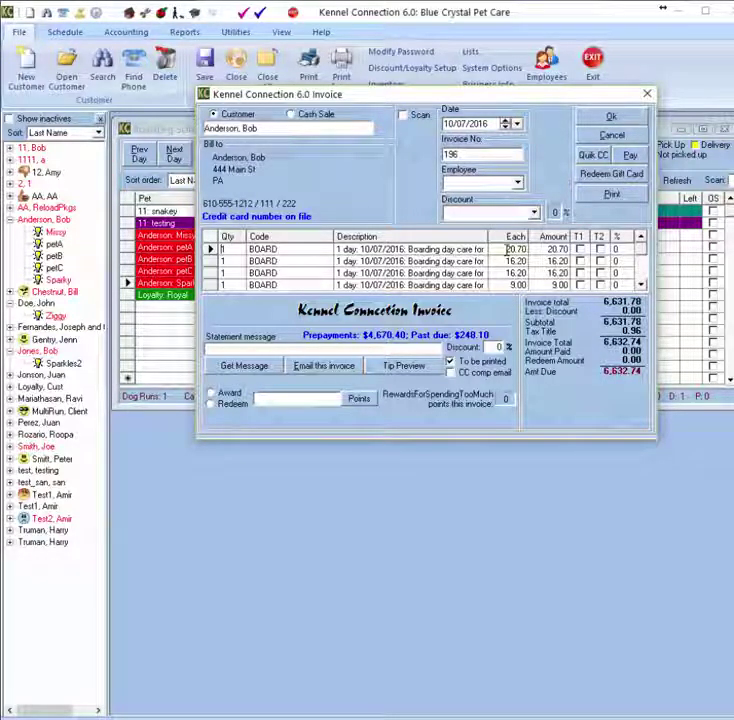
click(610, 136)
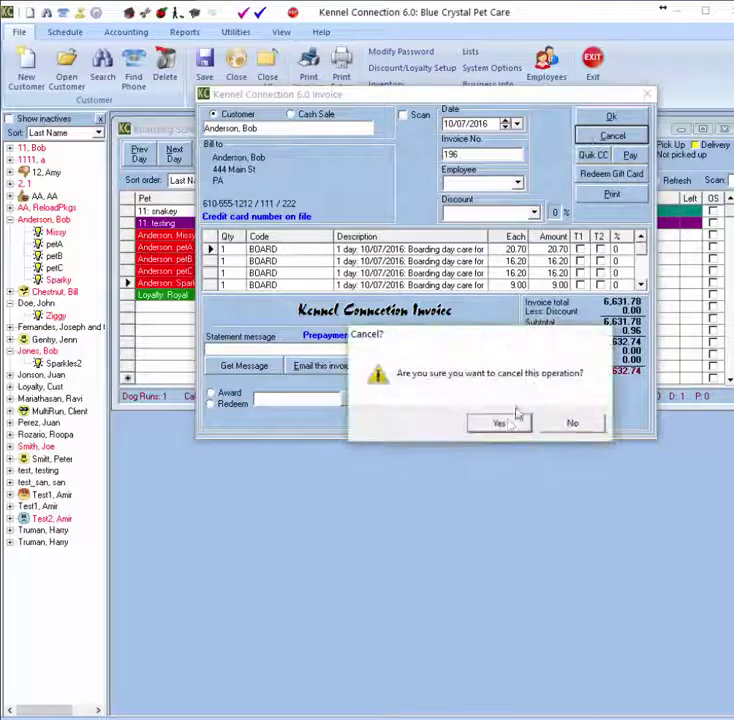
click(500, 423)
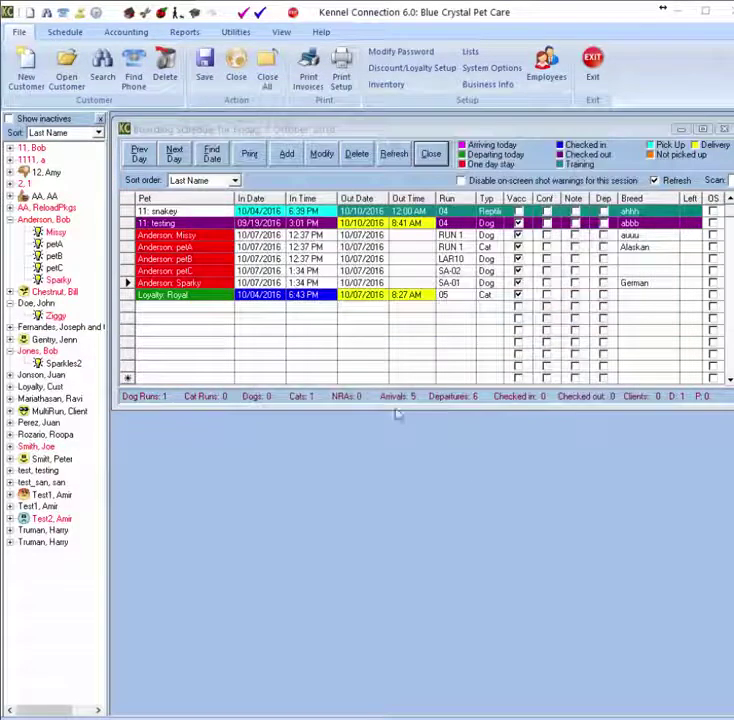
Step: Open the discount and loyalty setup and examine the boarding discount level "level 1", including its Active option
click(409, 70)
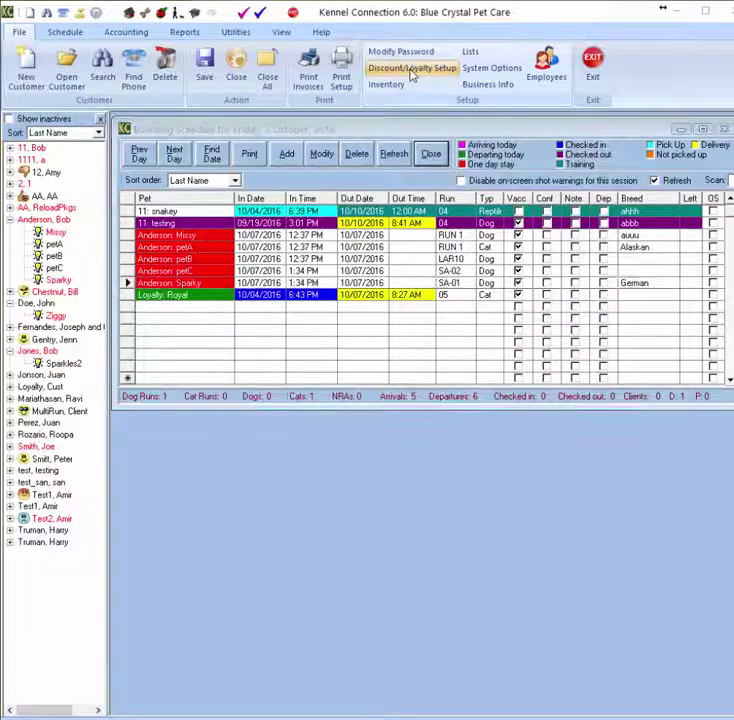
click(352, 282)
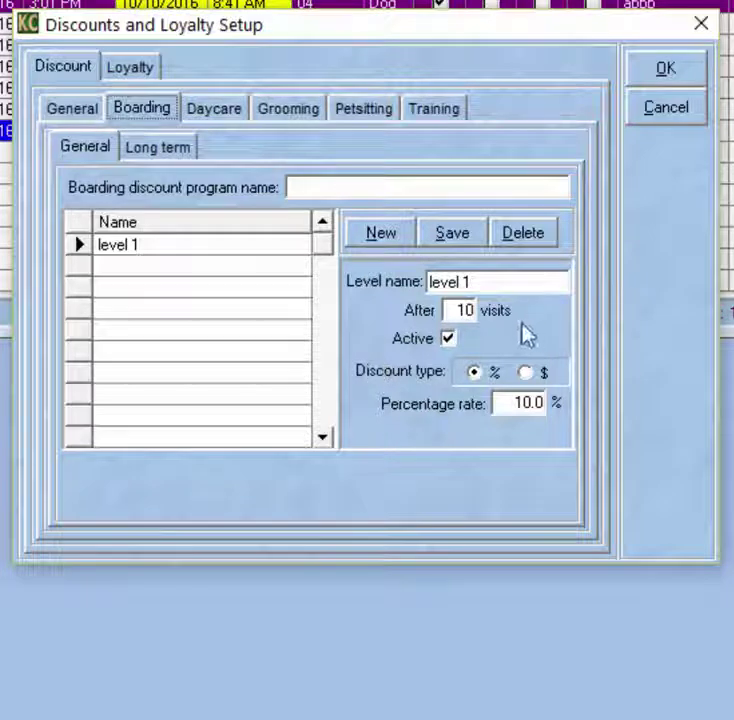
click(447, 338)
click(447, 338)
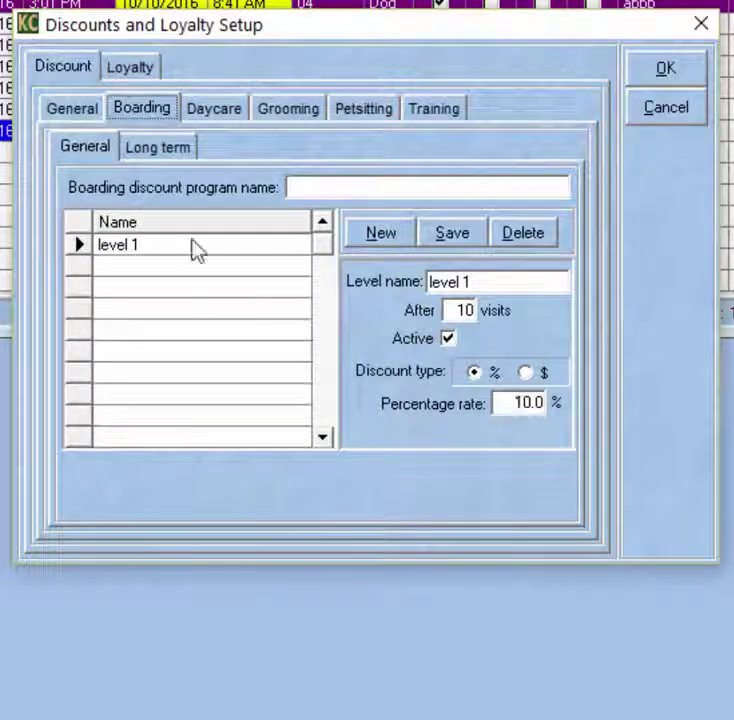
Step: Examine the long-term boarding discount settings, return to the general boarding discount levels, and close the discount setup
click(158, 150)
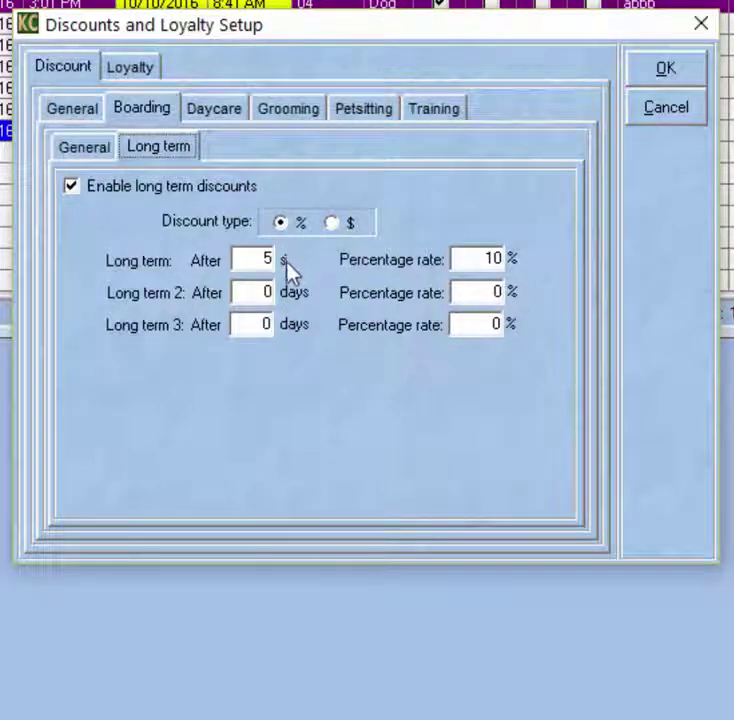
click(245, 325)
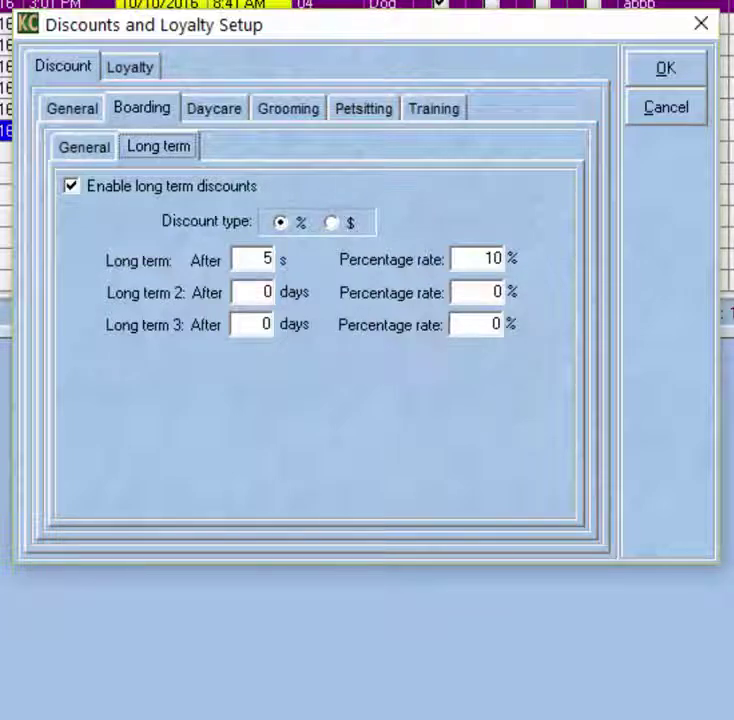
click(92, 157)
click(143, 156)
click(95, 157)
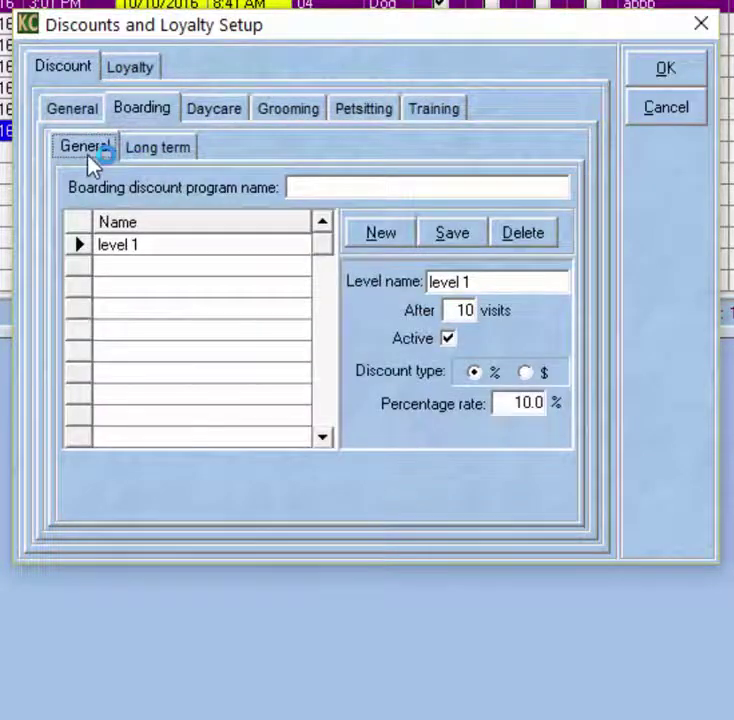
click(650, 78)
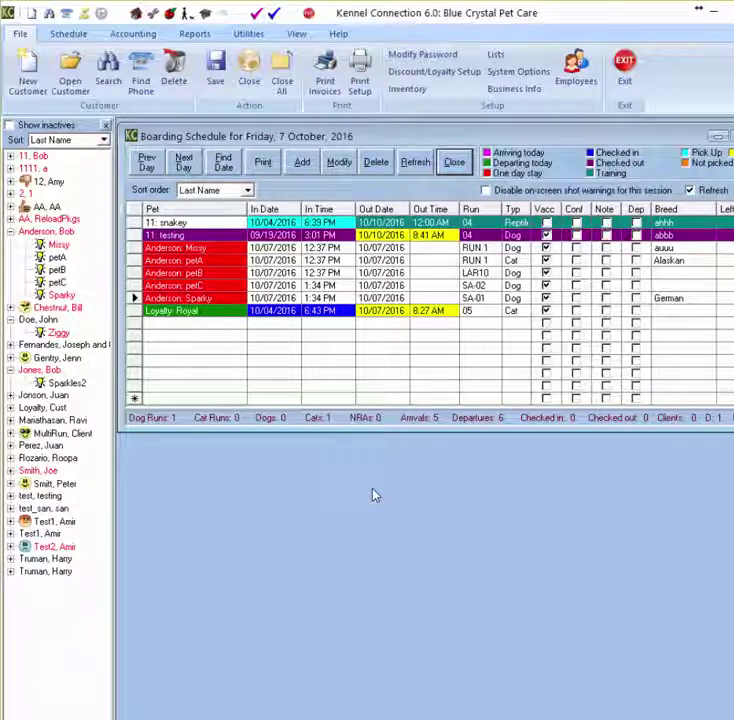
Step: Review how boarding is charged in the boarding section of the system options and close it
click(512, 76)
click(314, 250)
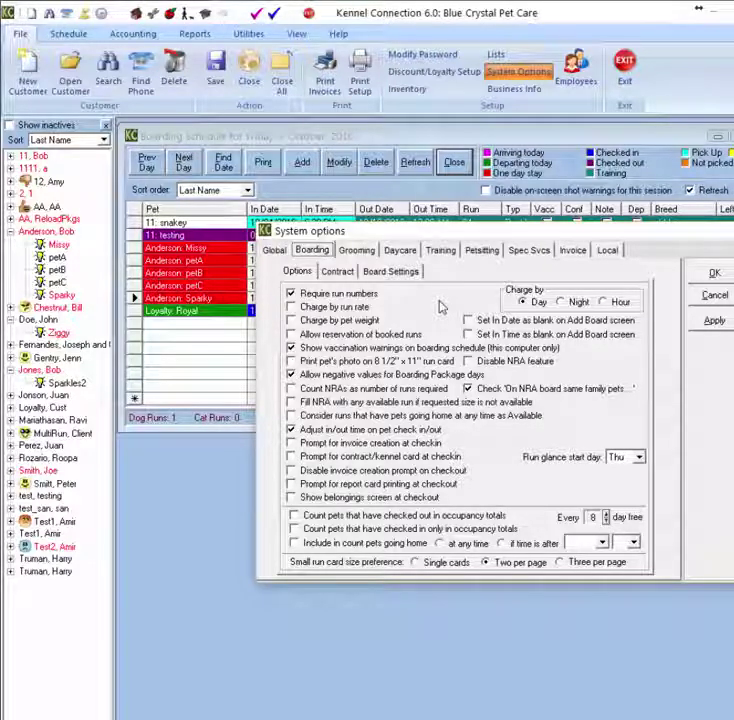
click(718, 276)
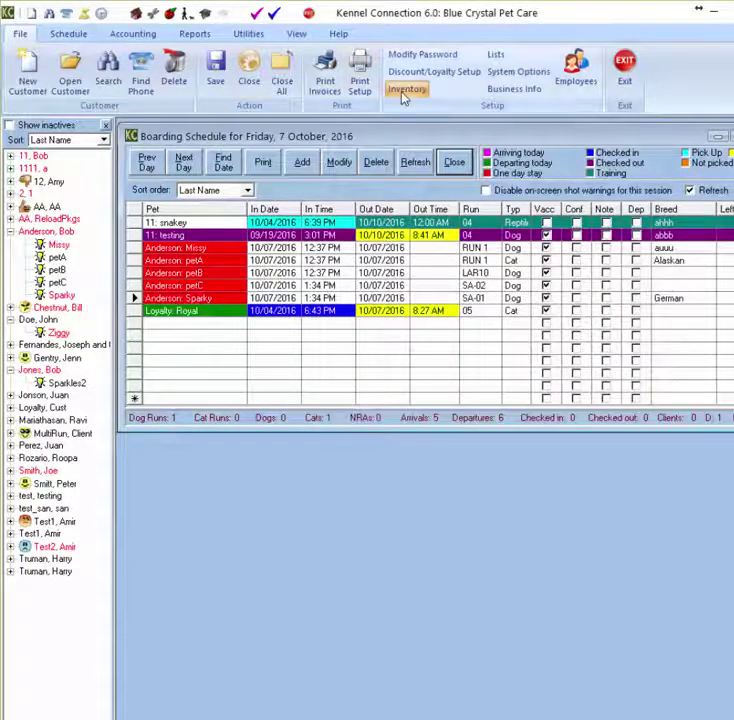
Step: Check the retail rate of the BOARD item in the inventory and close the inventory
click(404, 92)
click(294, 443)
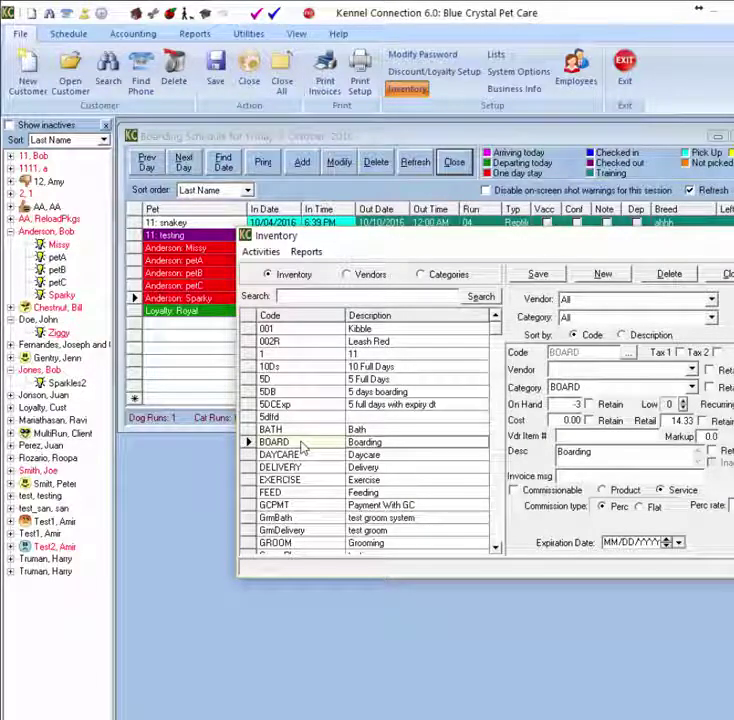
key(Escape)
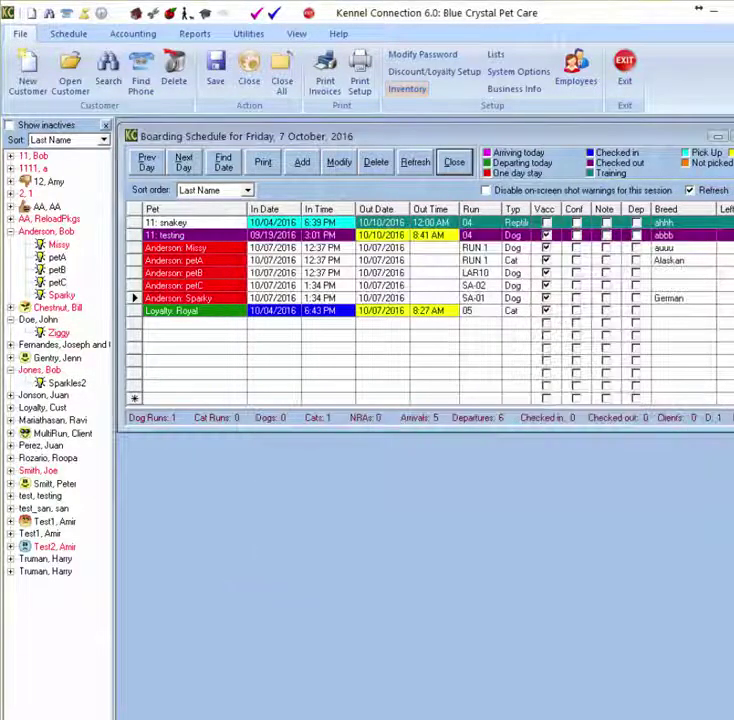
Step: Review the boarding rates set up for breeds, weight classes, runs and run sizes in the setup lists and close them
click(495, 70)
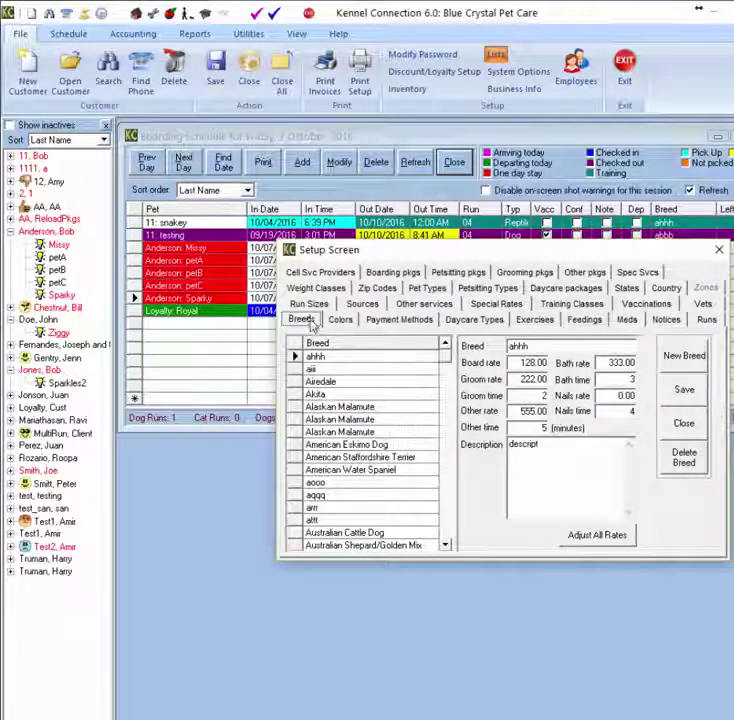
click(310, 287)
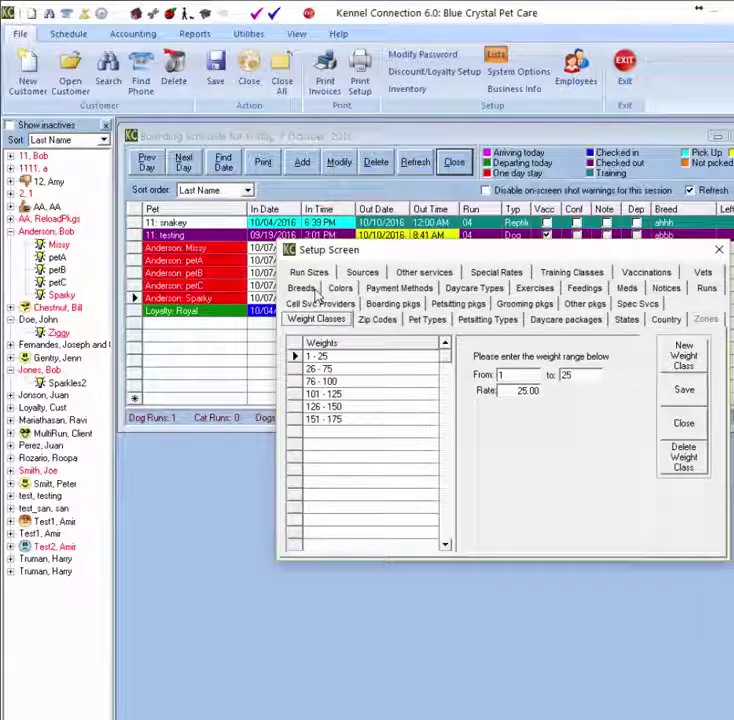
click(708, 289)
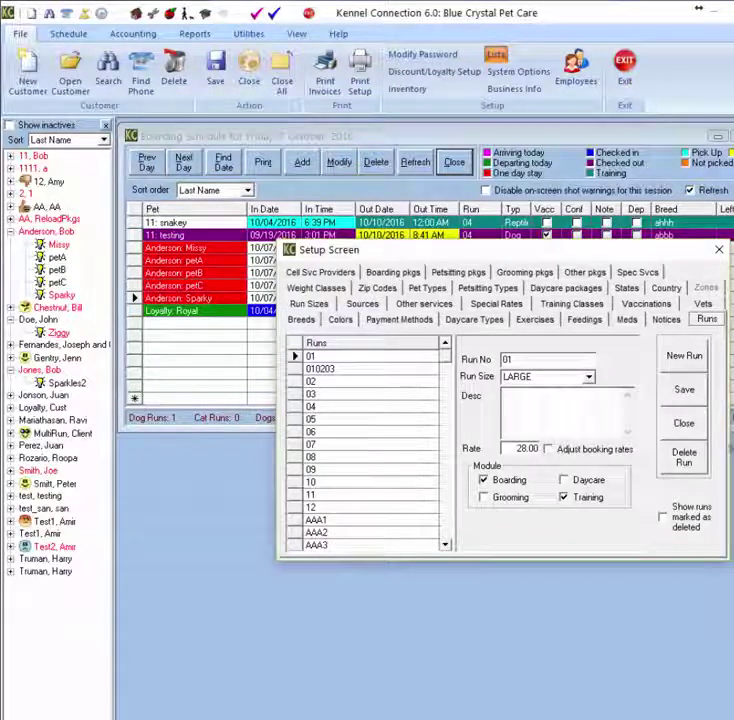
click(303, 303)
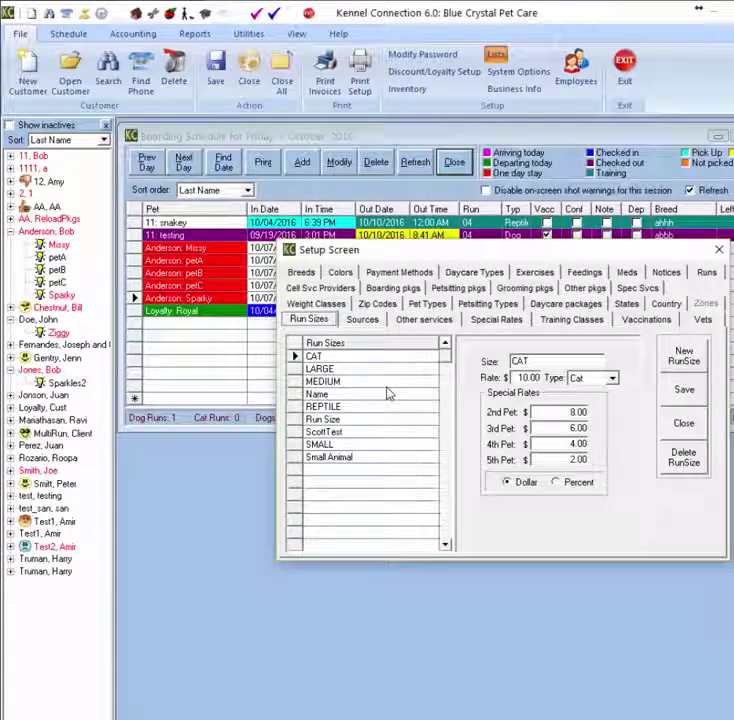
click(303, 274)
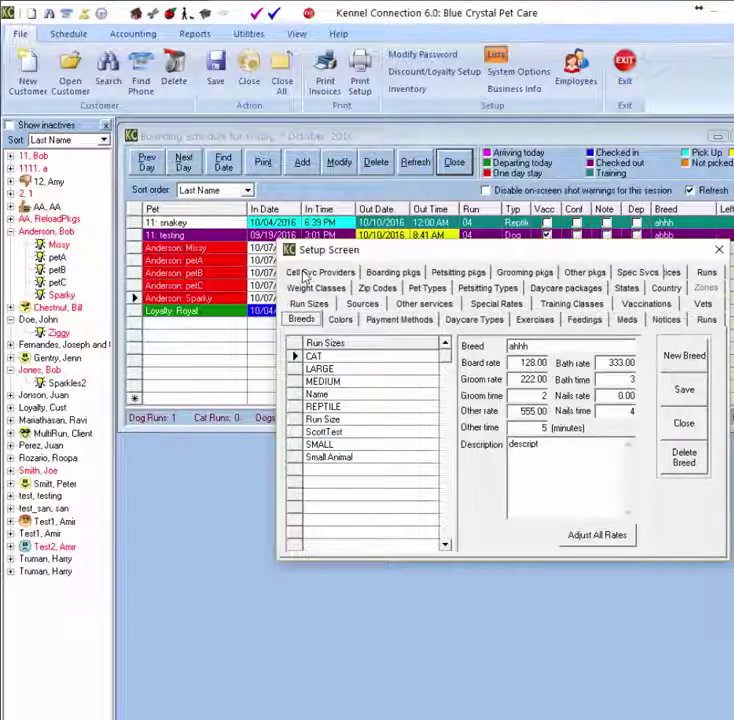
click(706, 319)
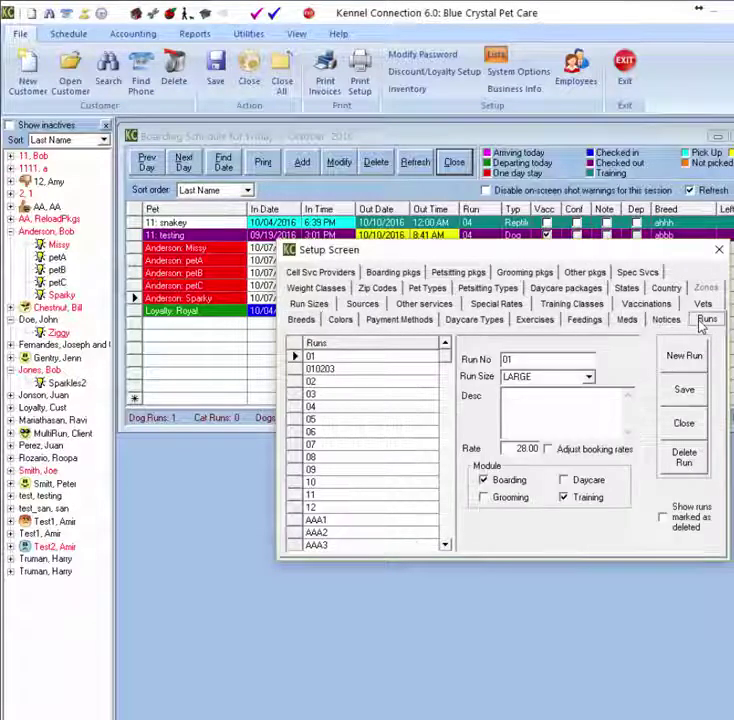
click(685, 425)
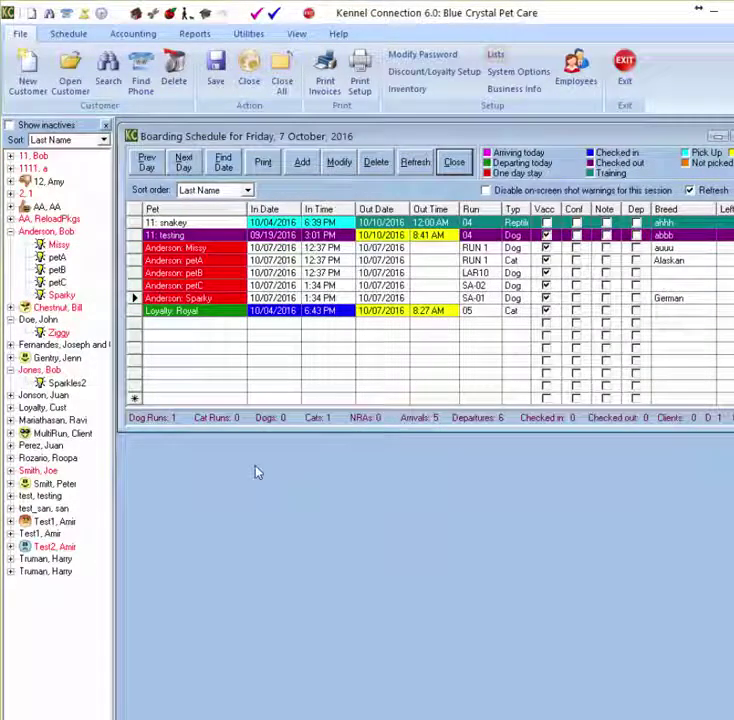